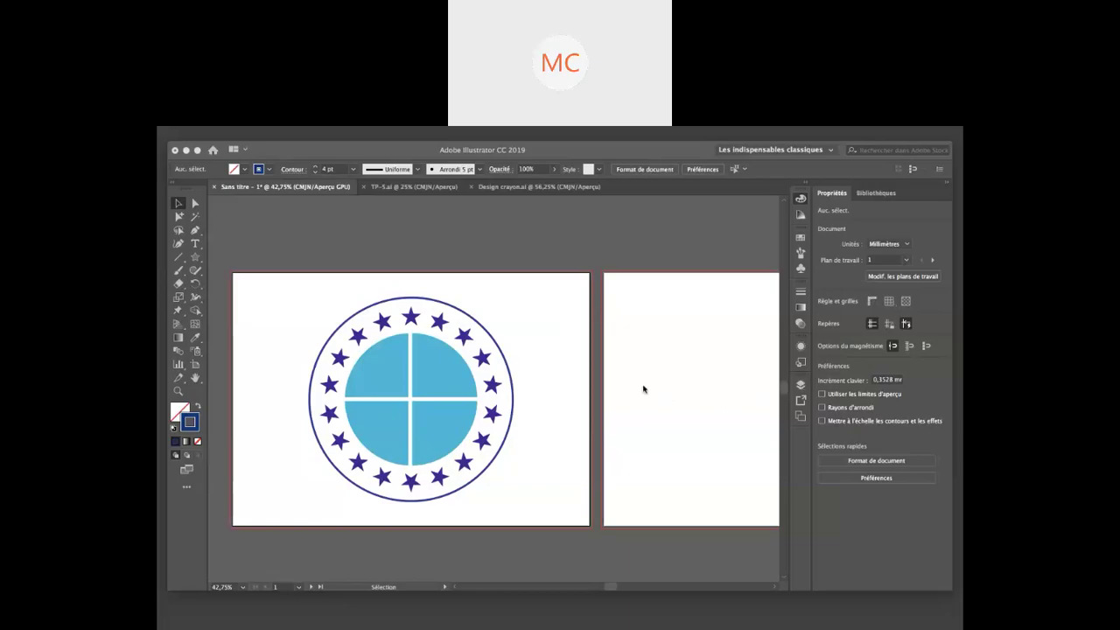
Select all the stars in the ring around the segmented light-blue circle on the first artboard.
scroll(568, 372, right, 2)
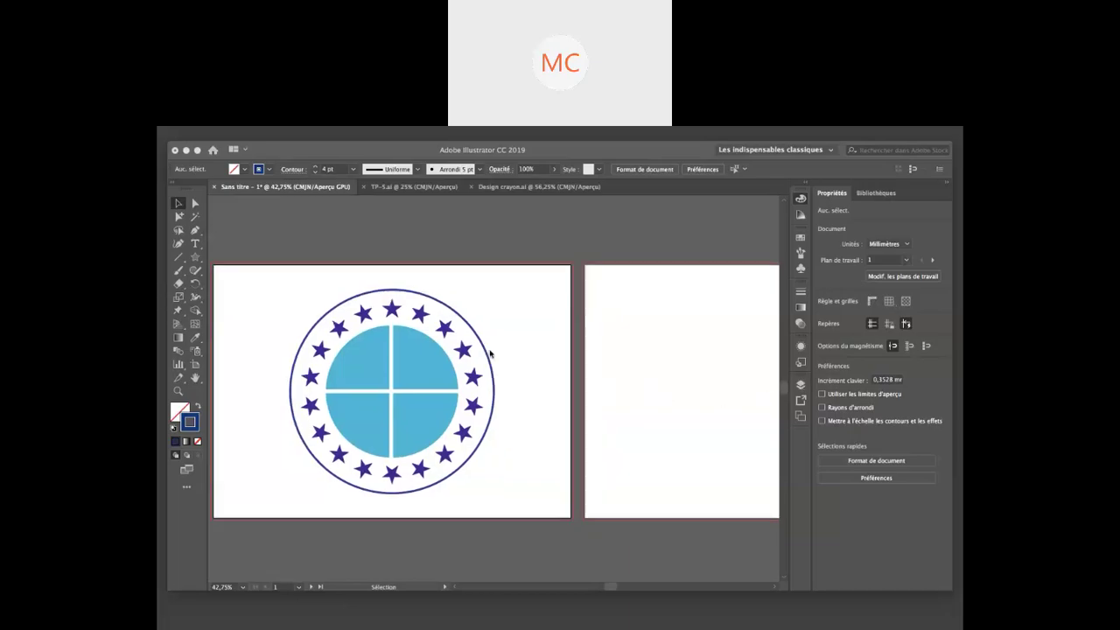
click(395, 313)
click(393, 313)
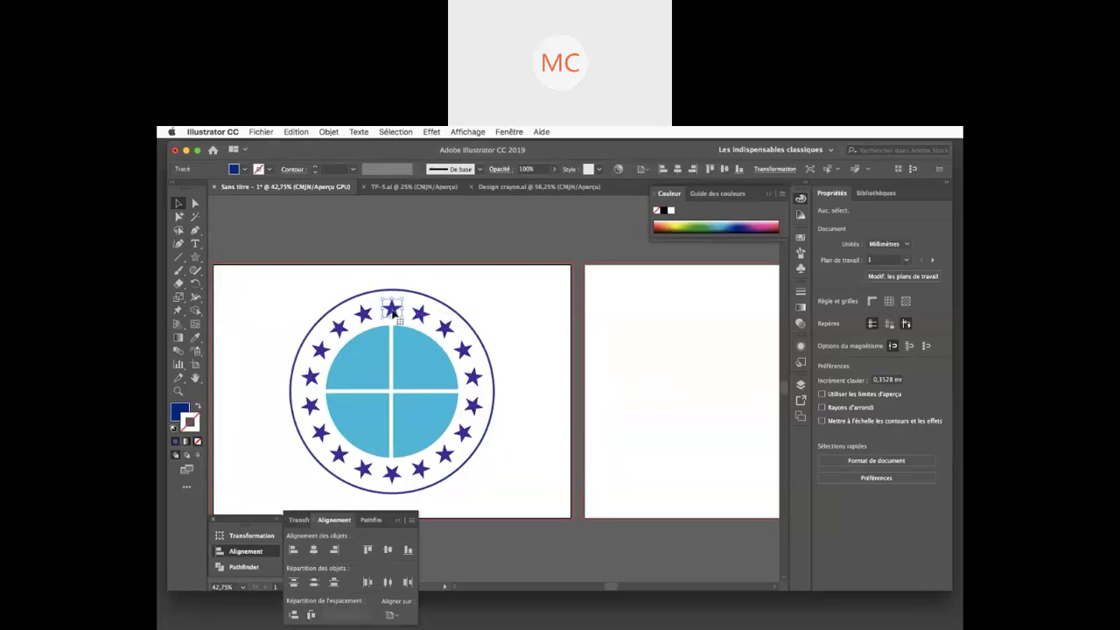
shift+click(420, 314)
shift+click(446, 327)
shift+click(463, 350)
shift+click(473, 377)
shift+click(473, 405)
shift+click(463, 431)
shift+click(445, 454)
shift+click(420, 471)
shift+click(391, 473)
shift+click(365, 469)
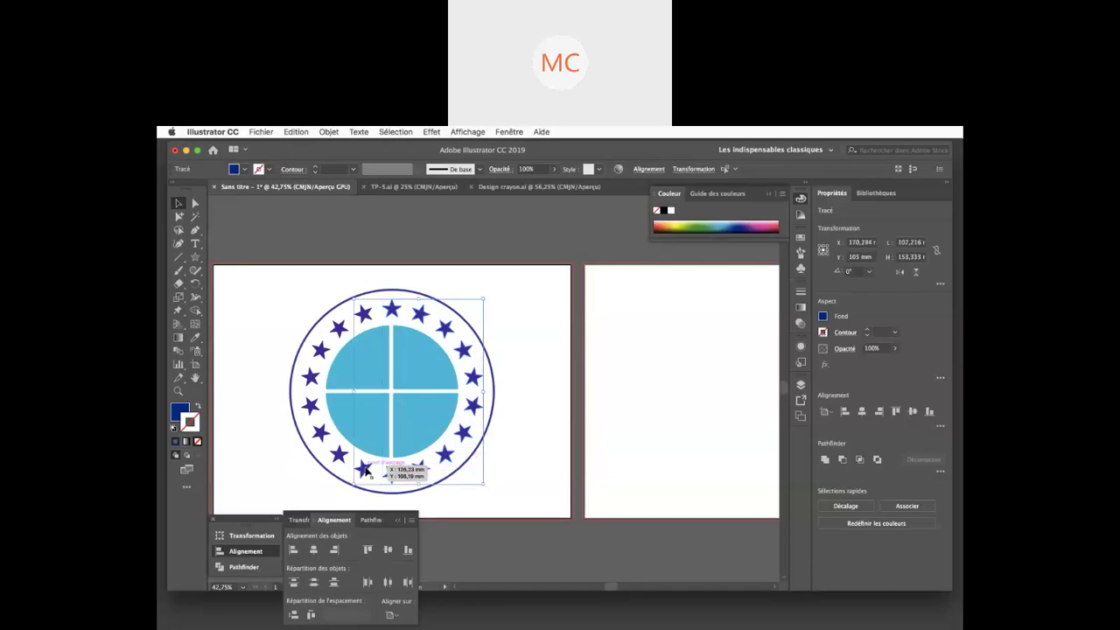
shift+click(338, 453)
shift+click(321, 437)
shift+click(313, 404)
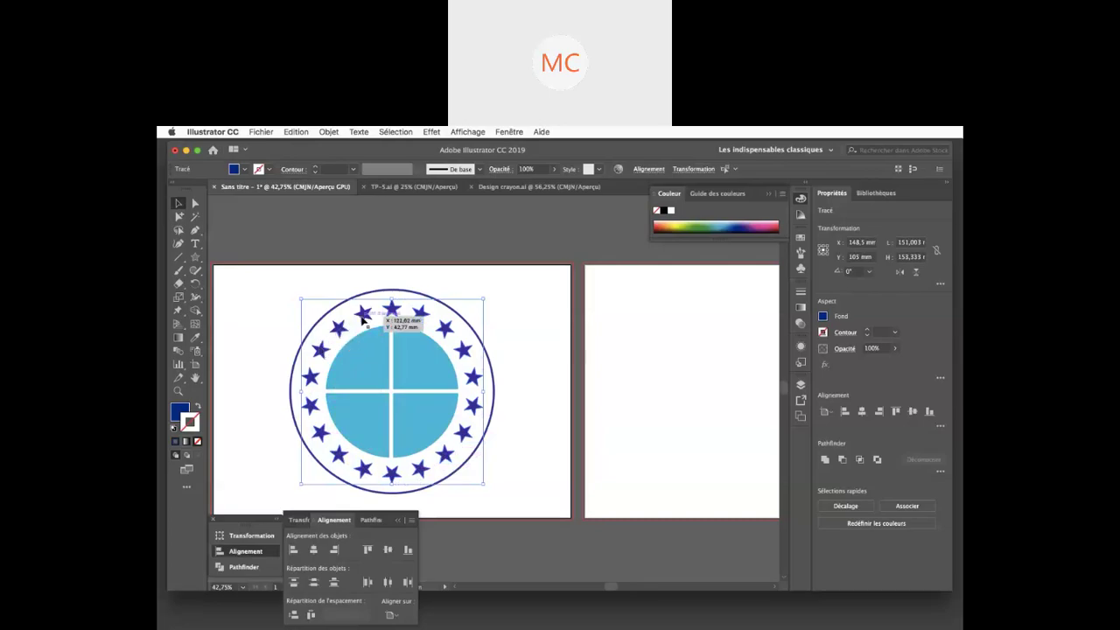
shift+click(398, 320)
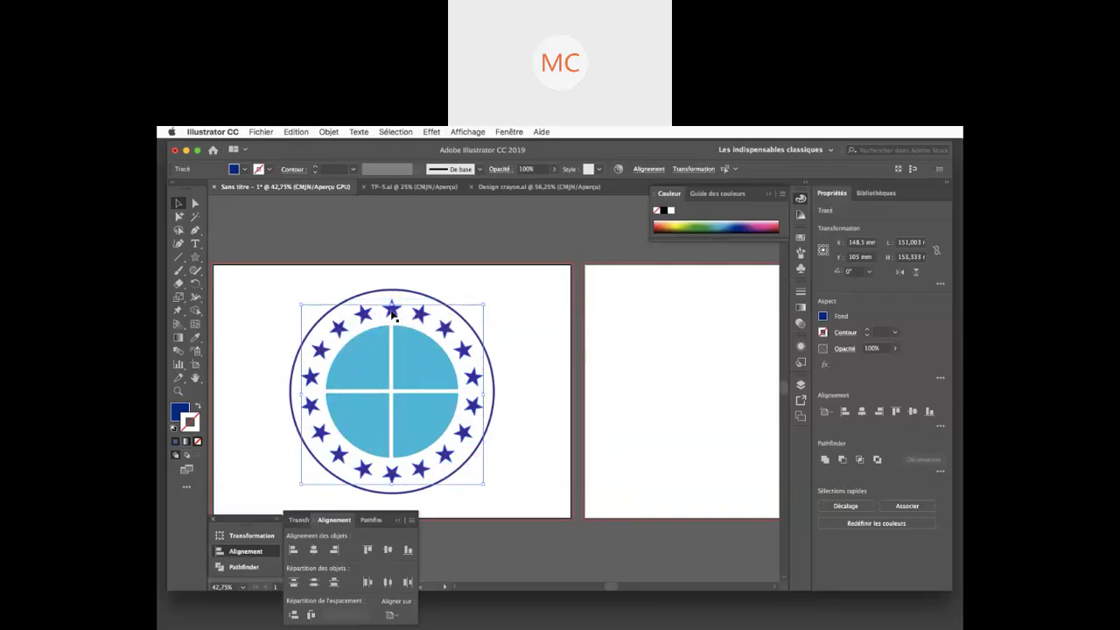
shift+click(391, 312)
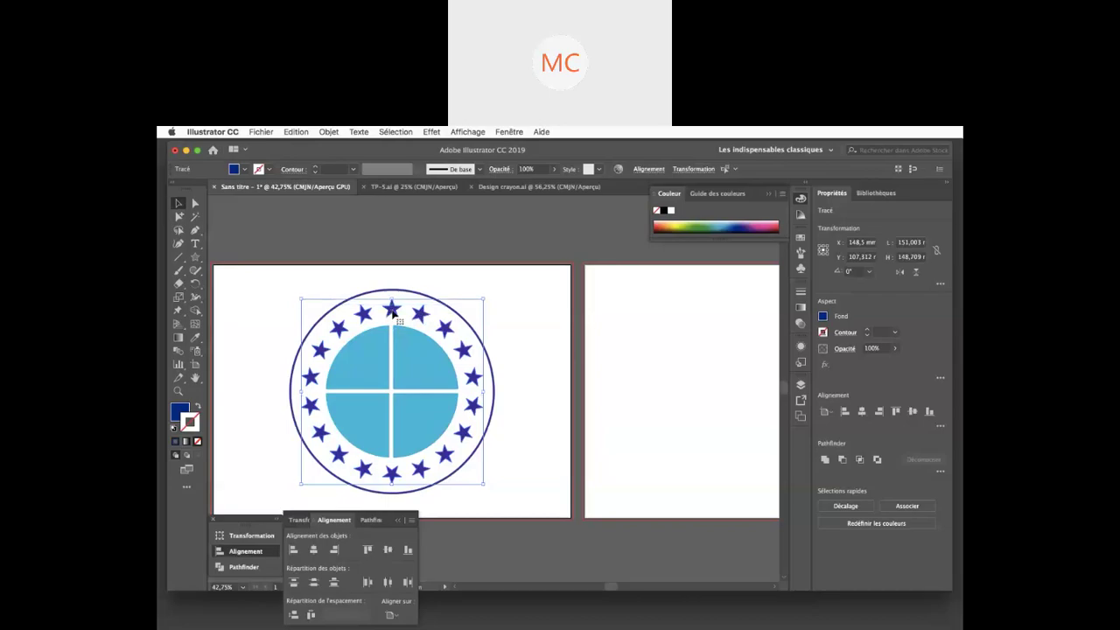
Recolour the selected stars with a medium blue fill sampled from the colour spectrum and no outline.
key(i)
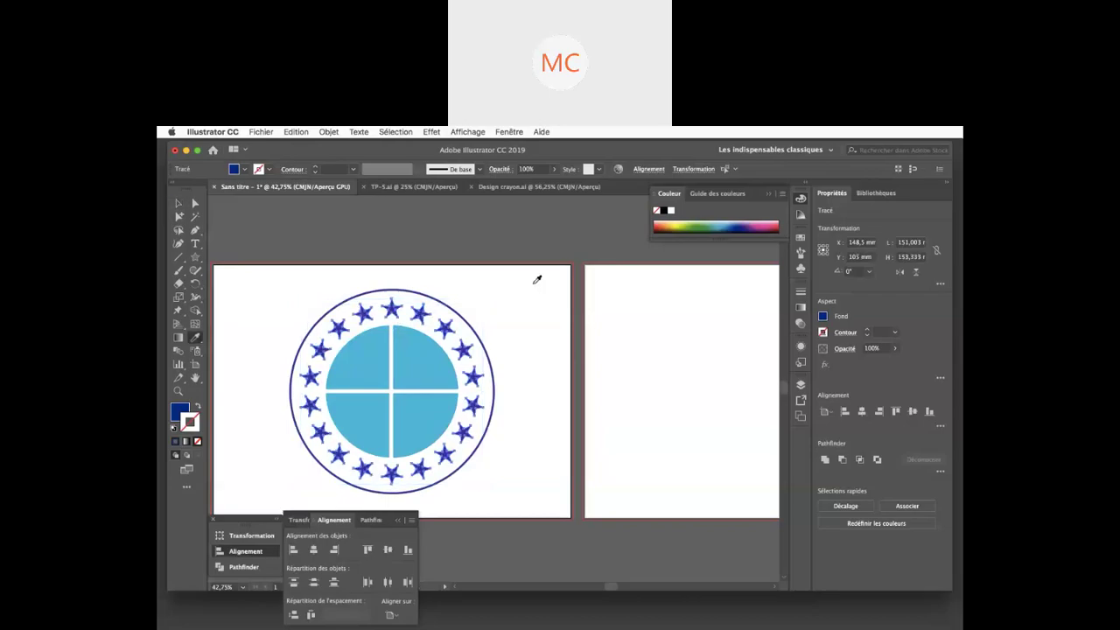
click(727, 224)
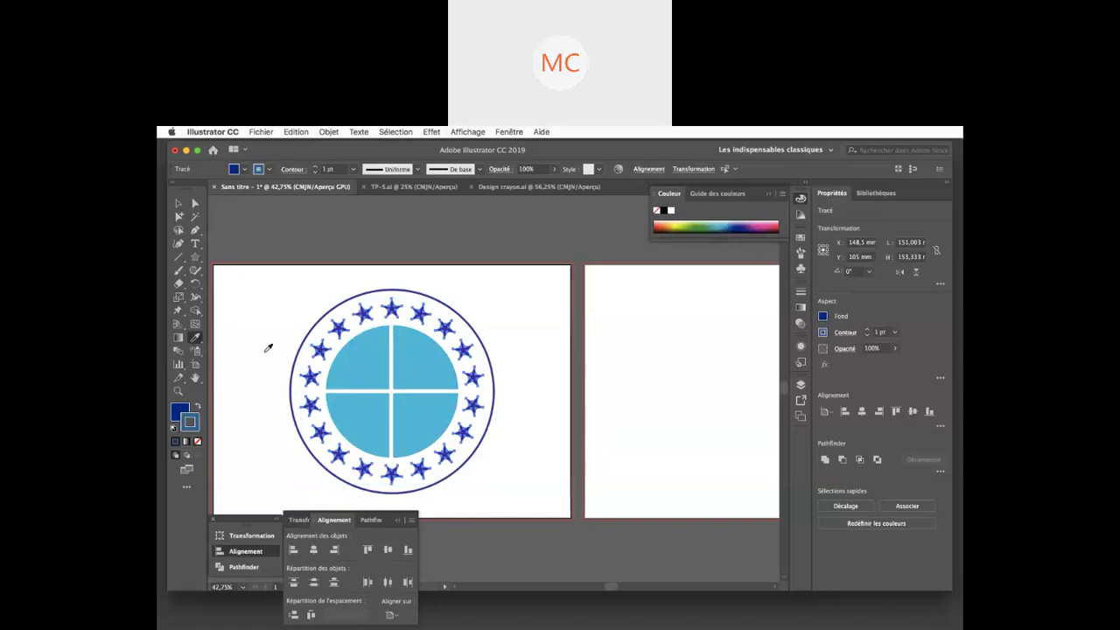
click(198, 408)
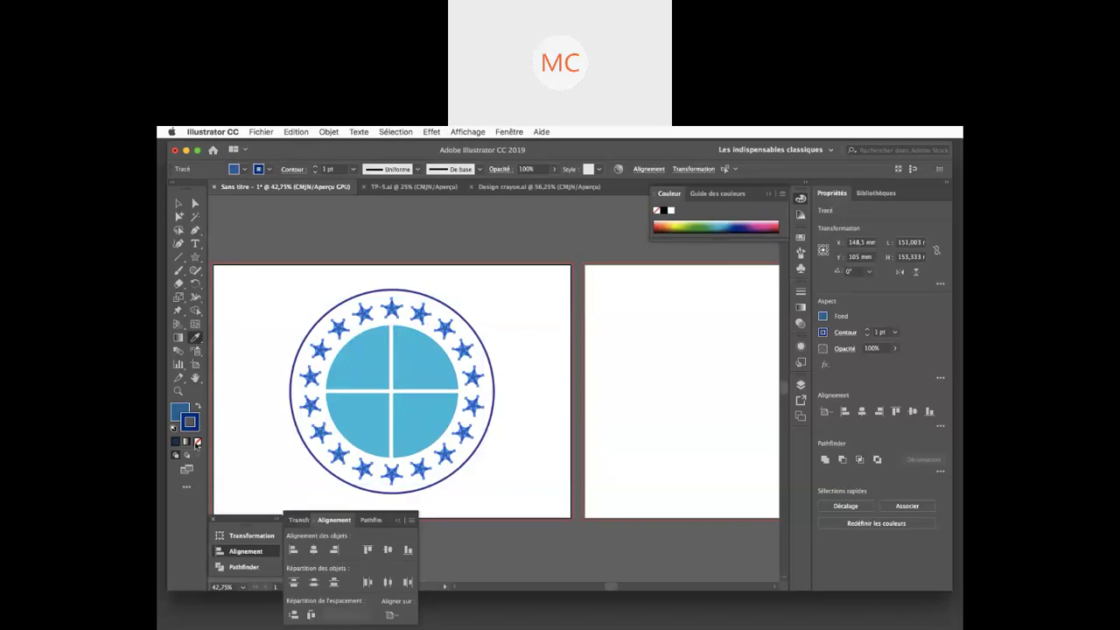
click(197, 441)
click(181, 412)
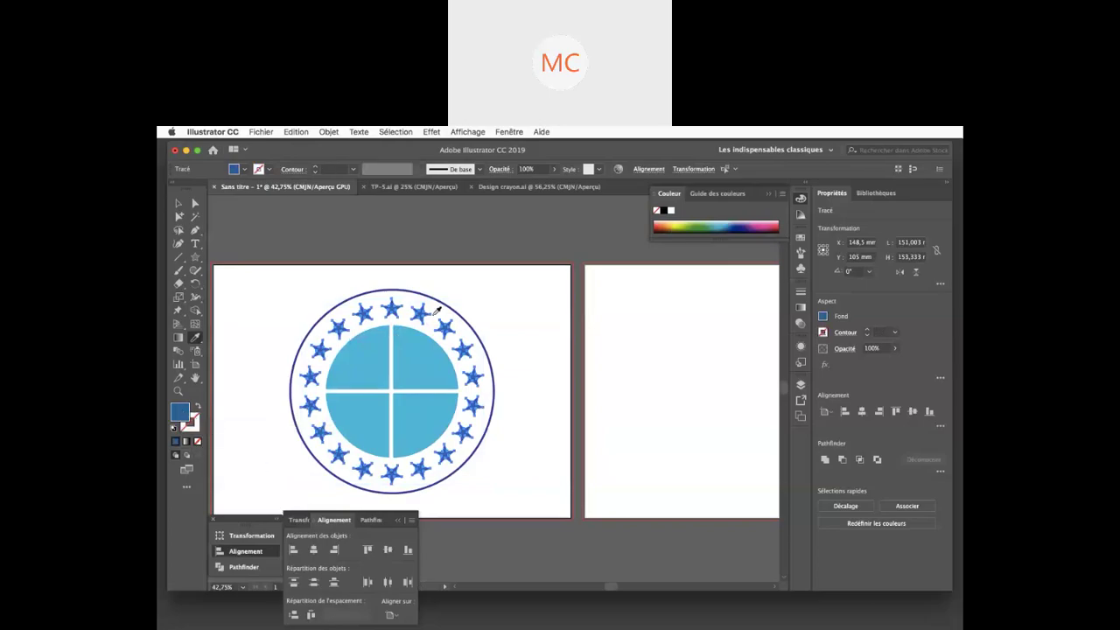
click(731, 225)
click(737, 220)
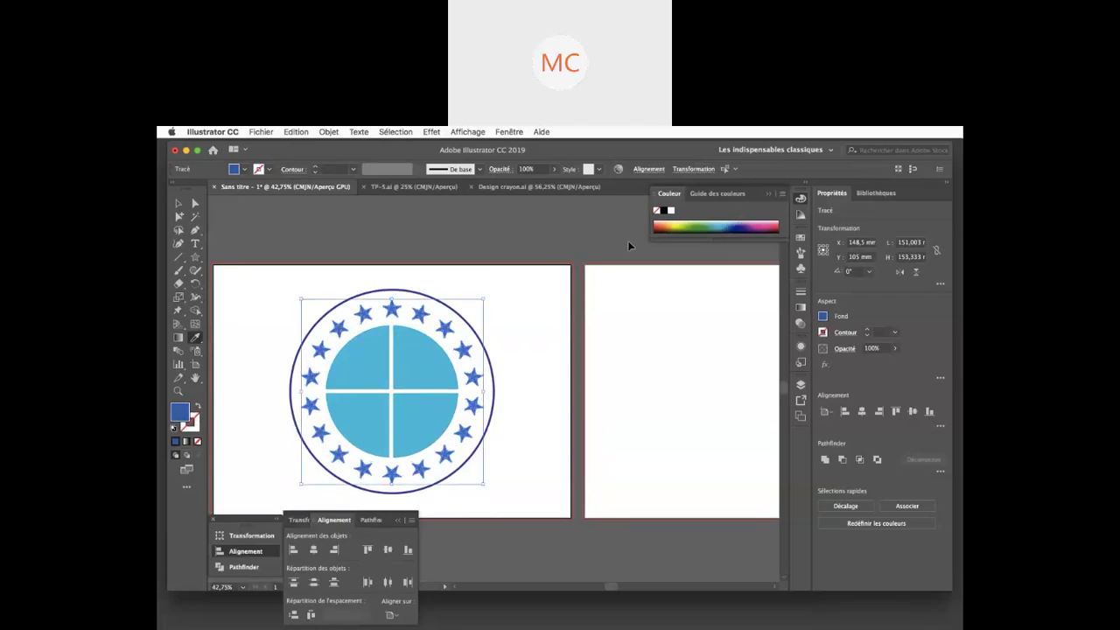
Group the stars, give the group a dark steel-blue fill from the colour spectrum, and deselect it.
key(super+g)
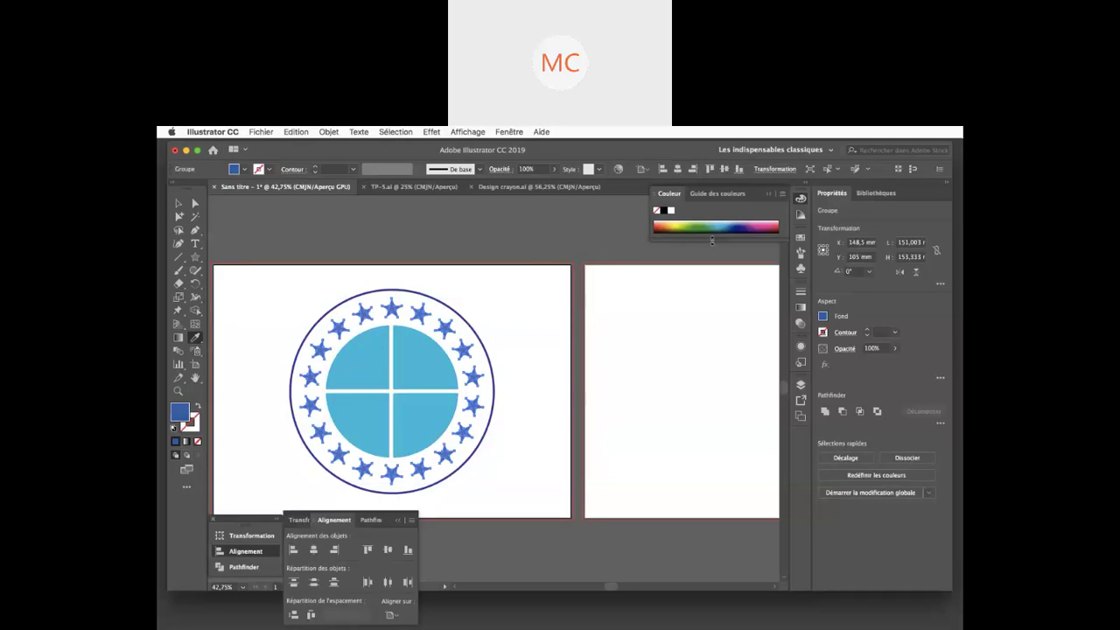
click(725, 223)
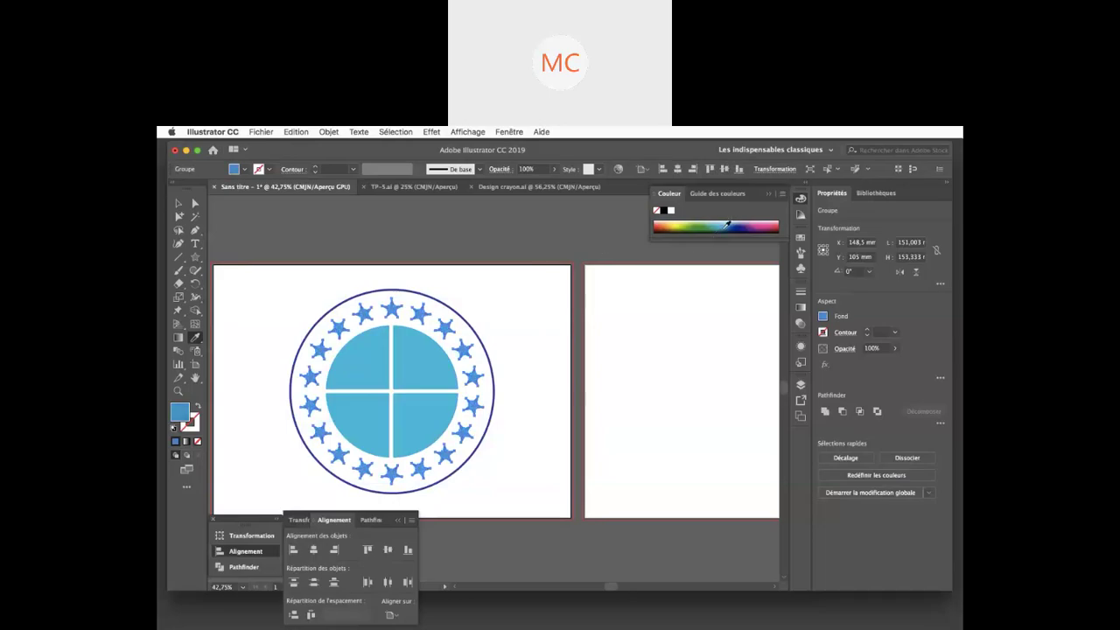
click(727, 225)
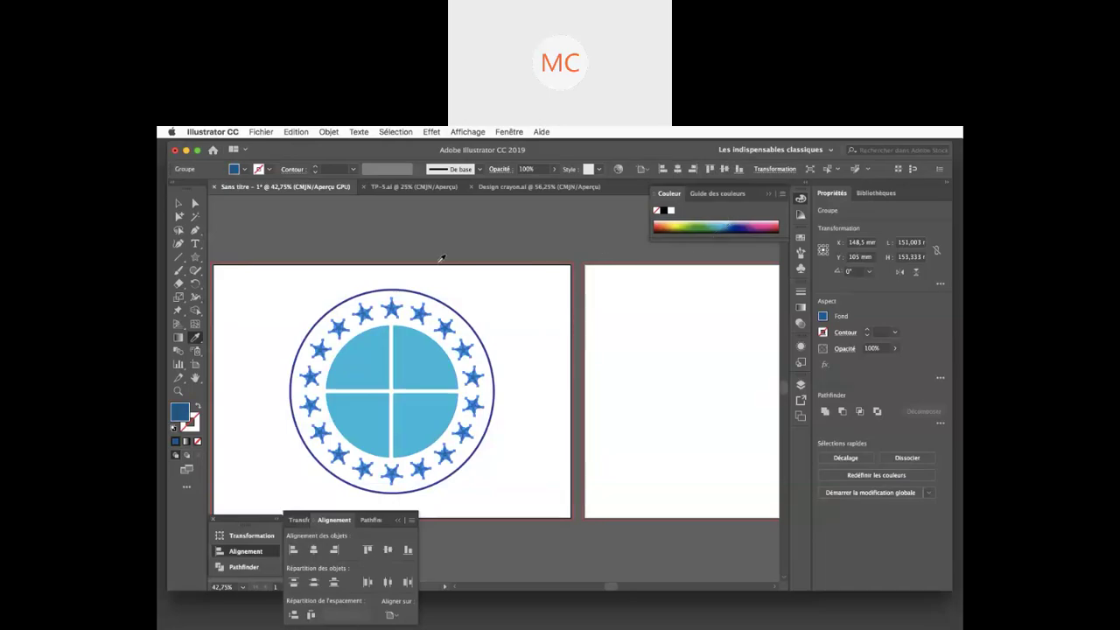
key(v)
click(400, 242)
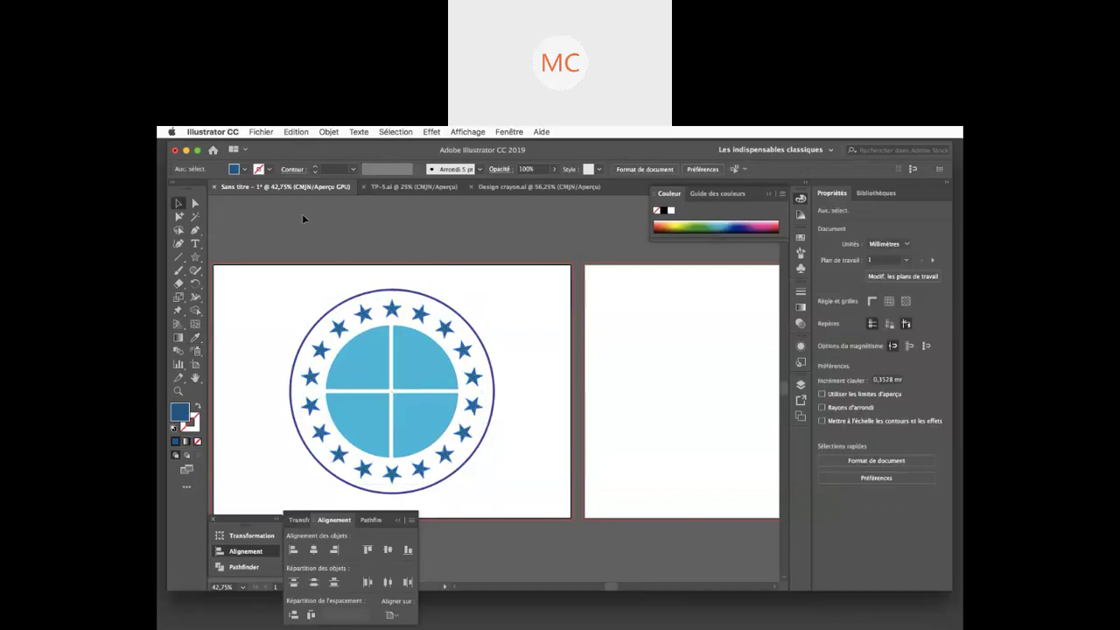
Open the recent file logo- 1.pdf and view its logo artboards.
click(260, 132)
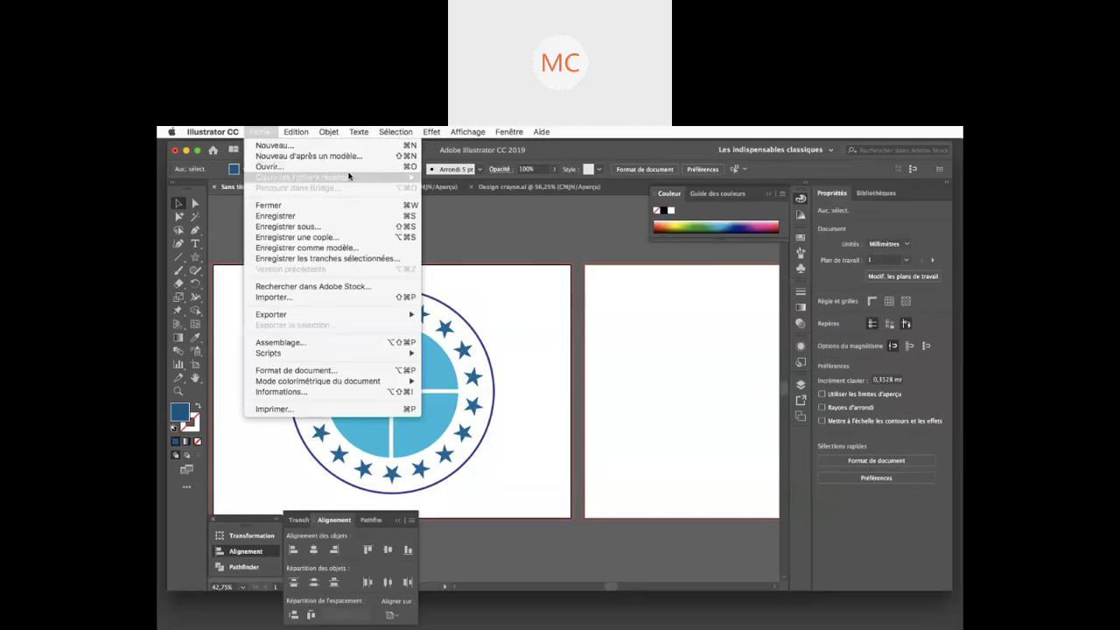
mouse_move(353, 178)
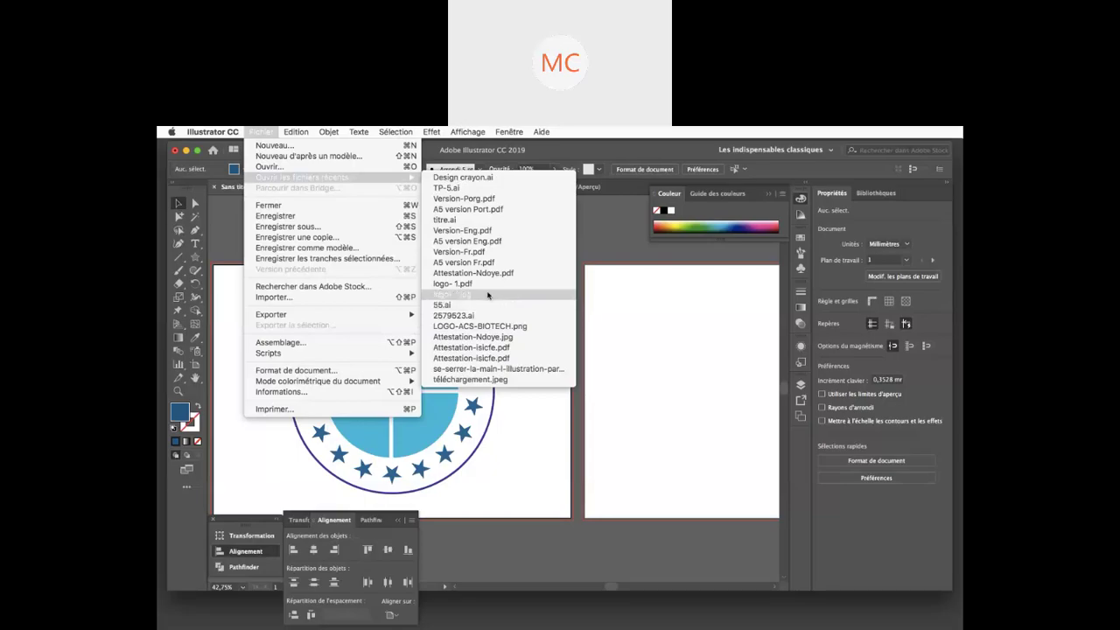
click(484, 286)
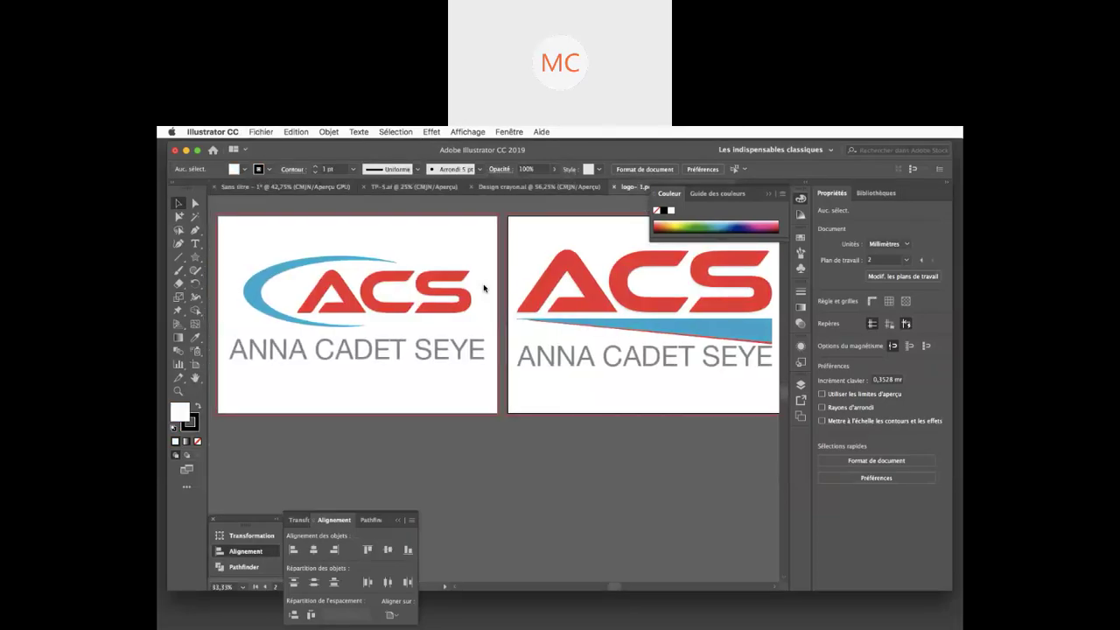
scroll(483, 284, right, 5)
scroll(482, 283, left, 6)
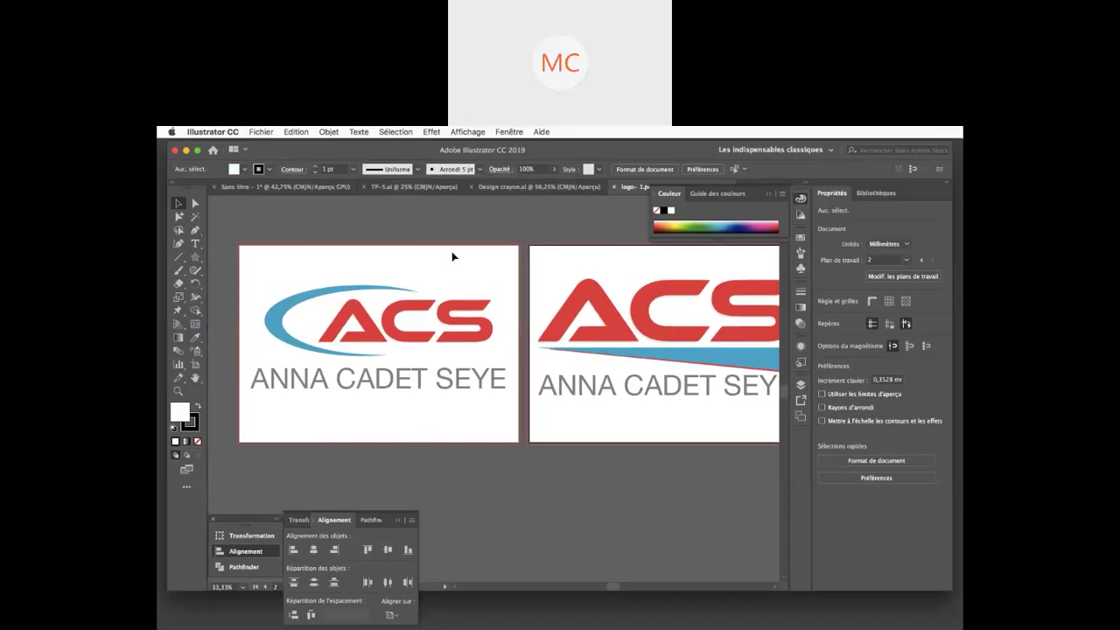
Look at the open documents Design crayon.ai and TP-5.ai, and return to the untitled emblem document.
click(528, 186)
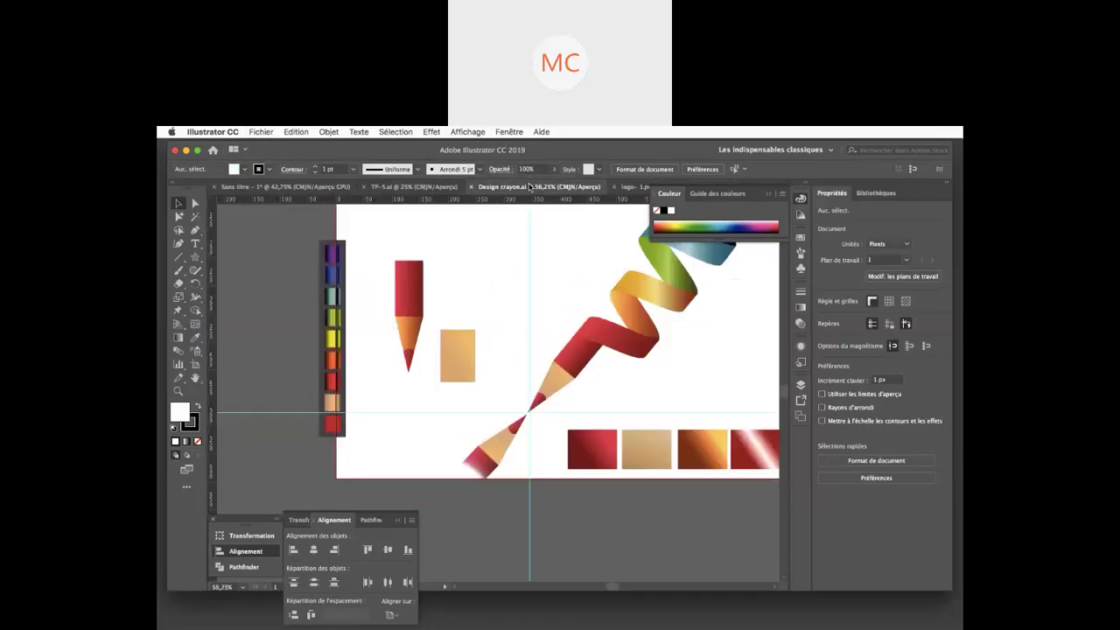
click(411, 186)
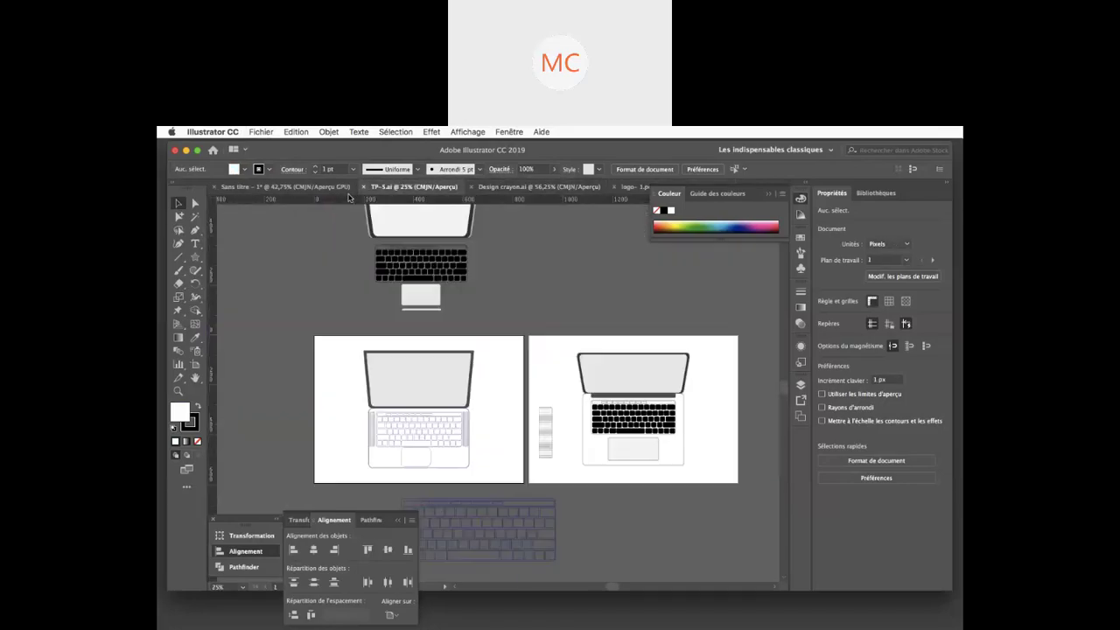
click(292, 187)
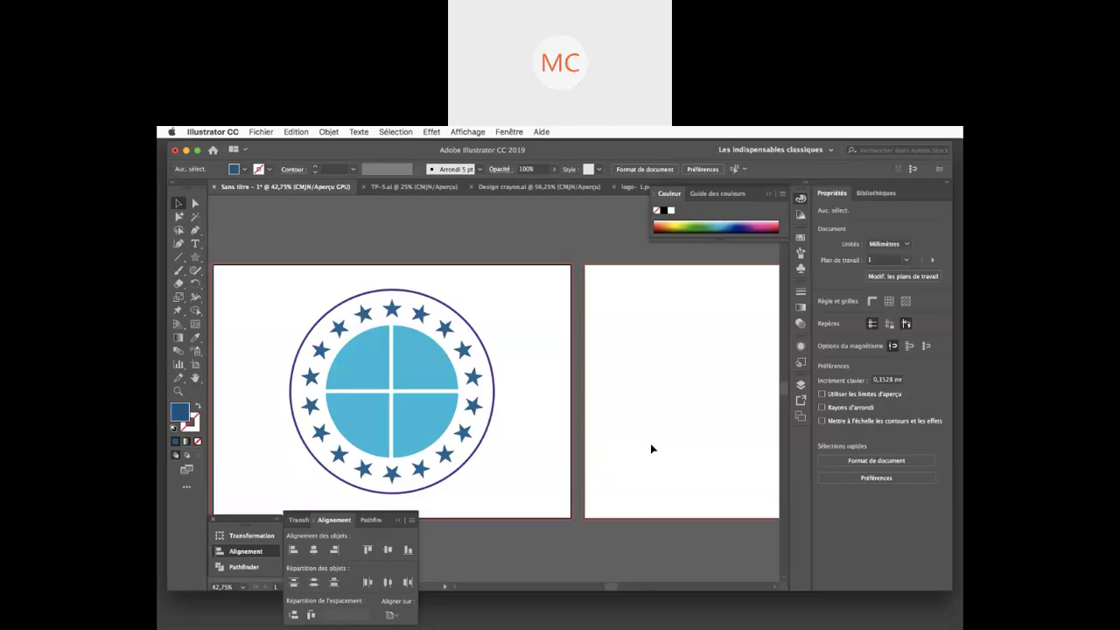
click(800, 618)
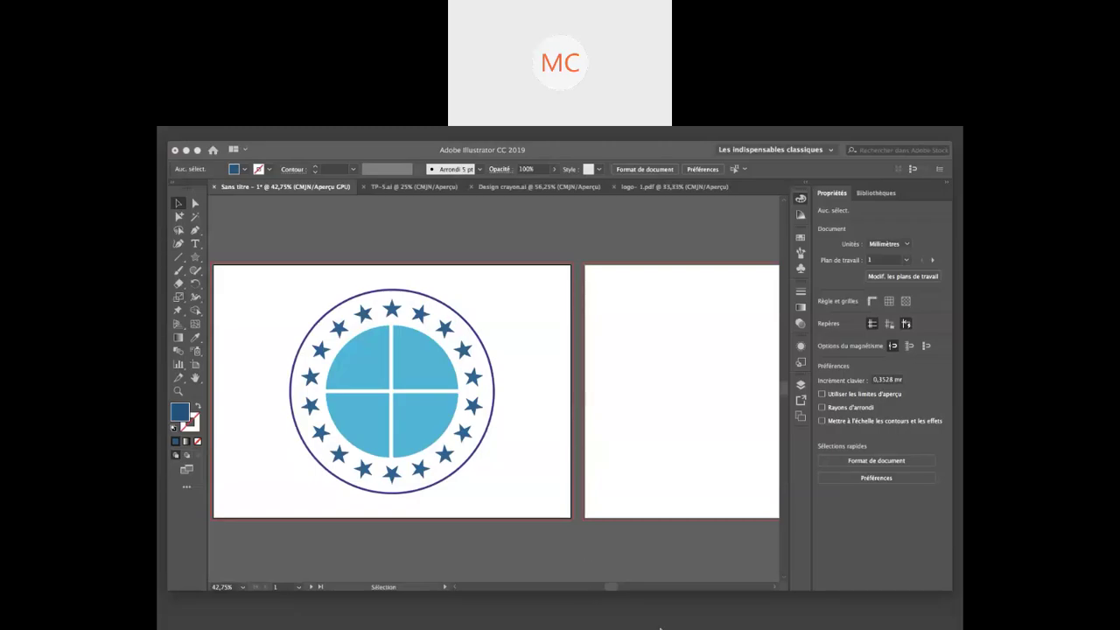
click(775, 613)
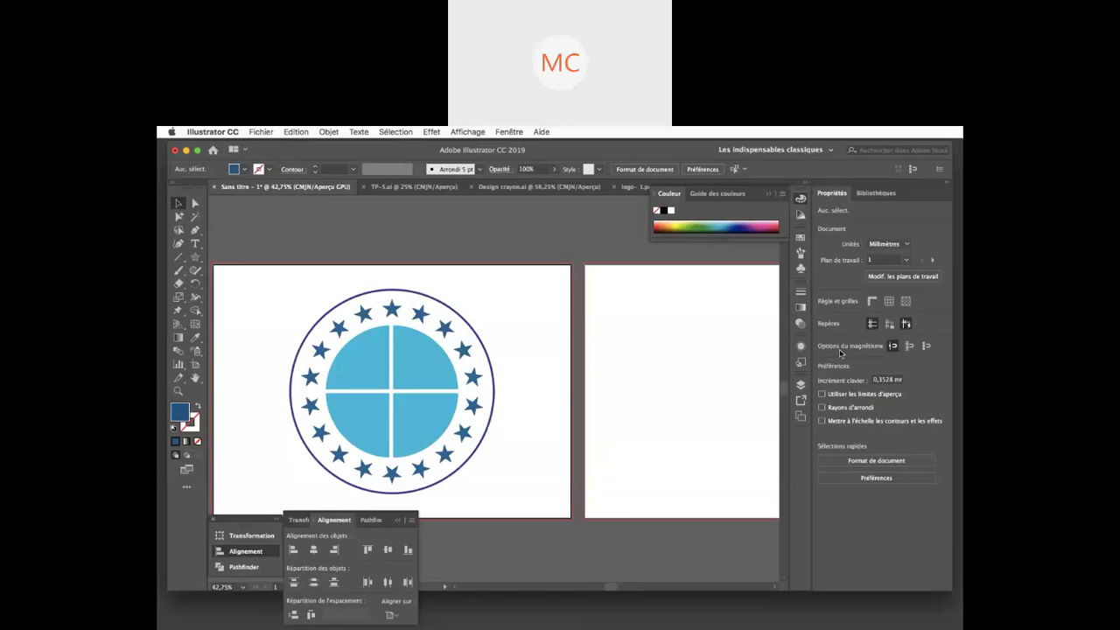
click(194, 623)
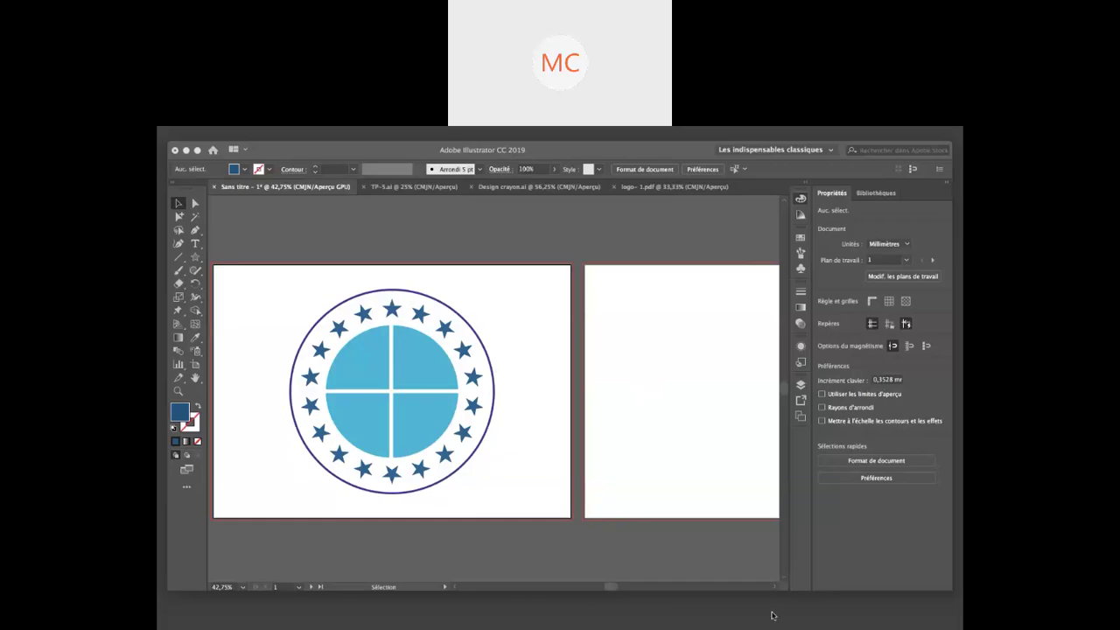
click(772, 616)
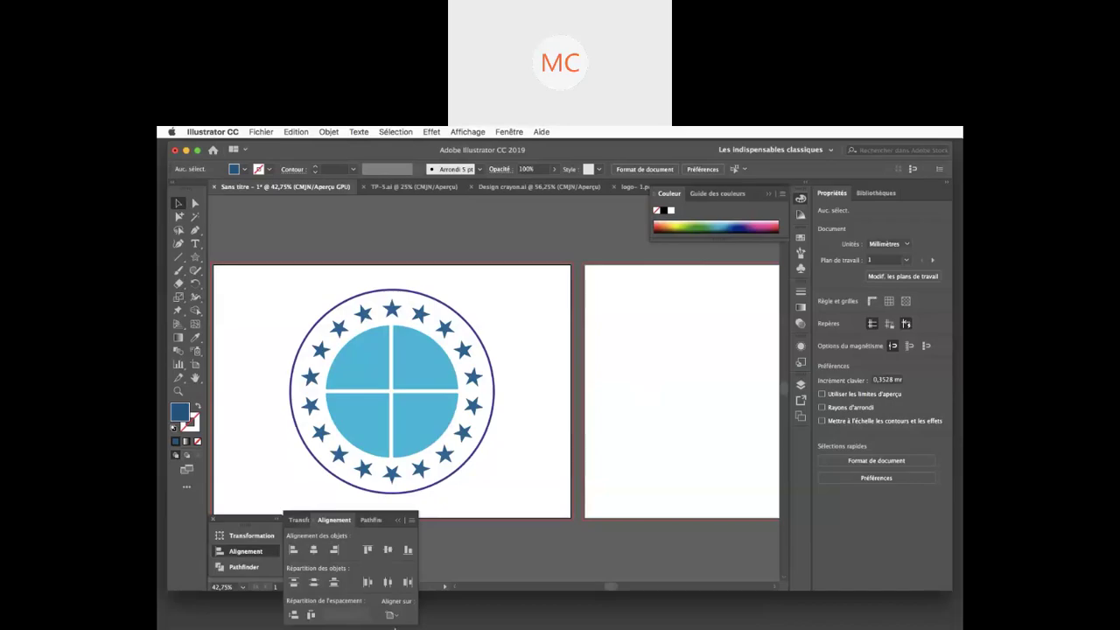
click(271, 551)
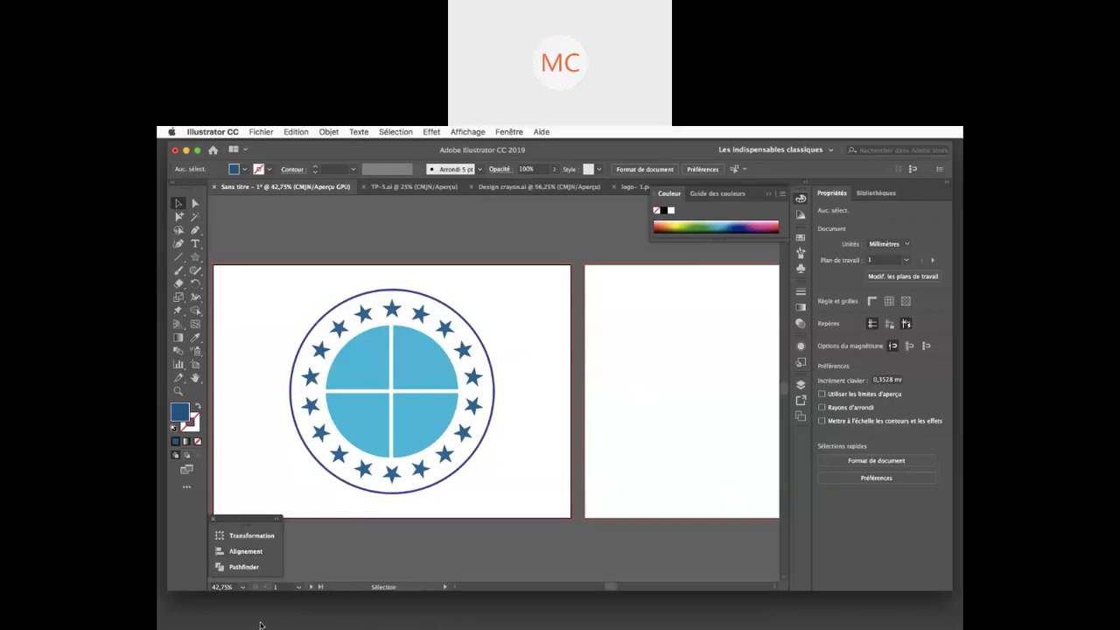
click(193, 620)
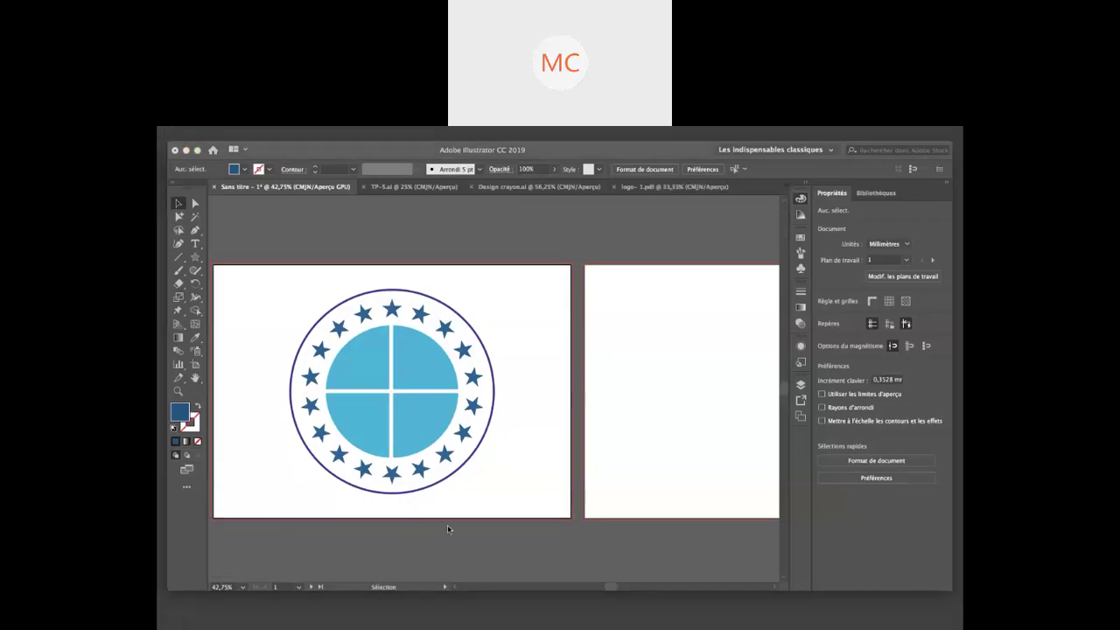
click(605, 206)
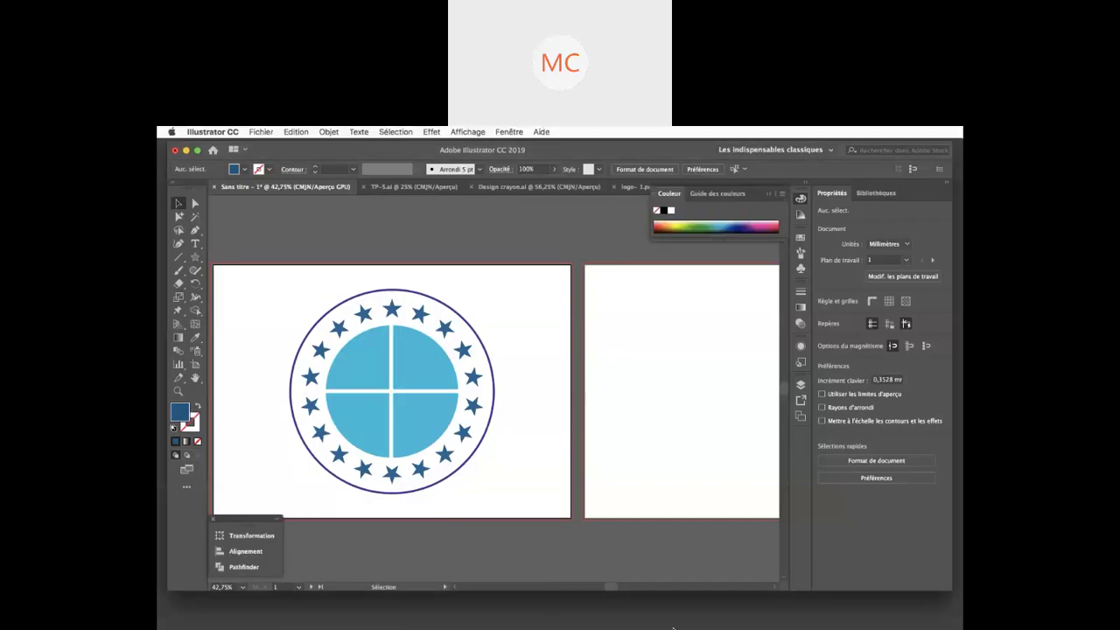
click(833, 614)
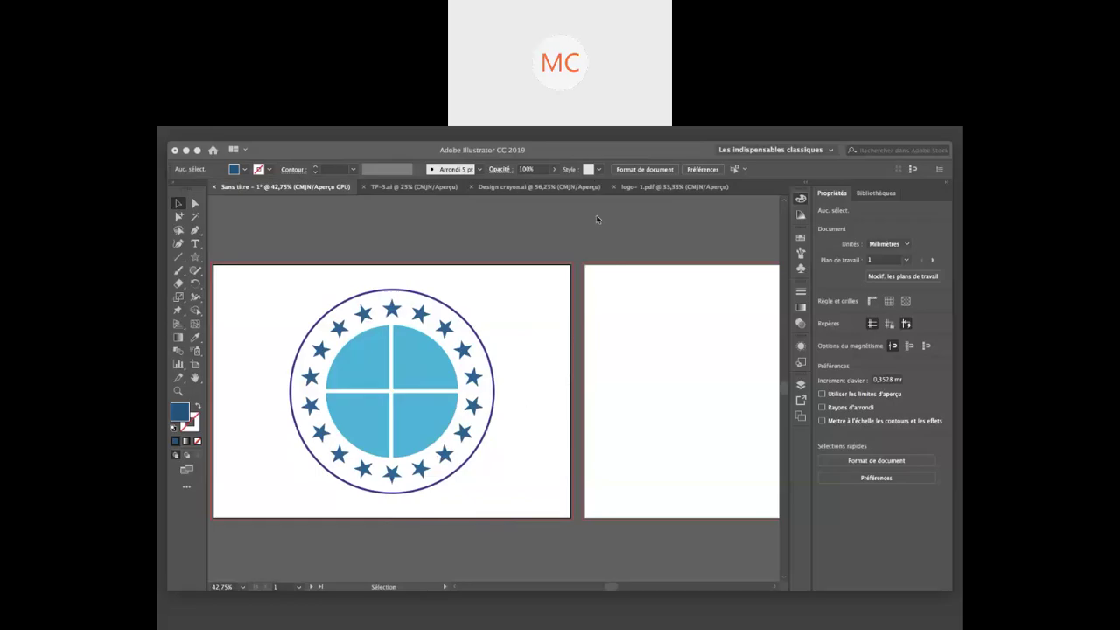
click(399, 160)
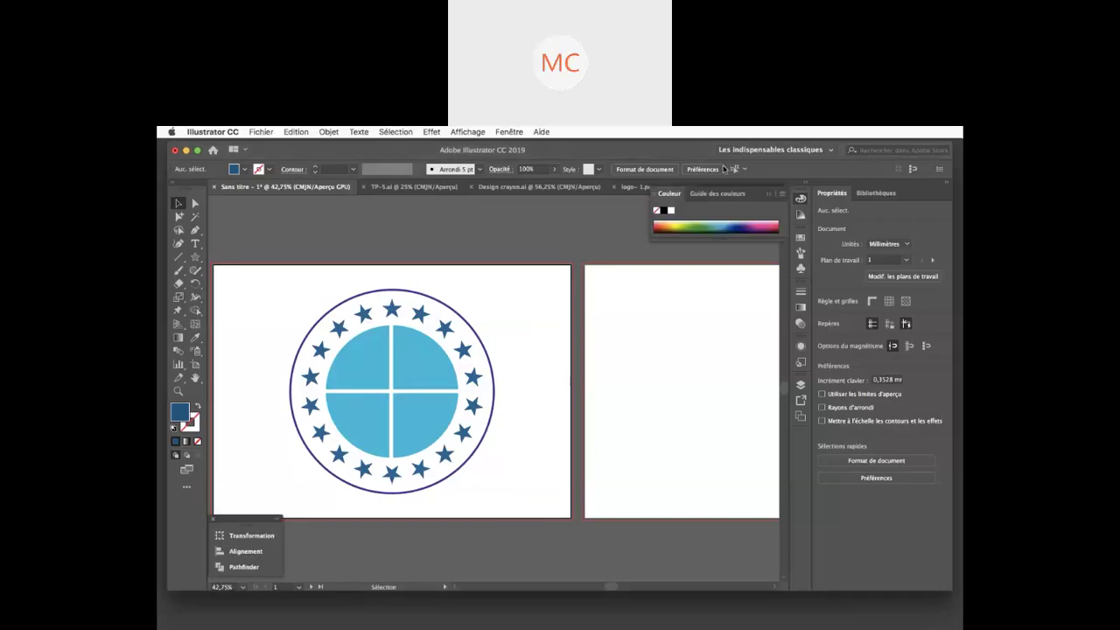
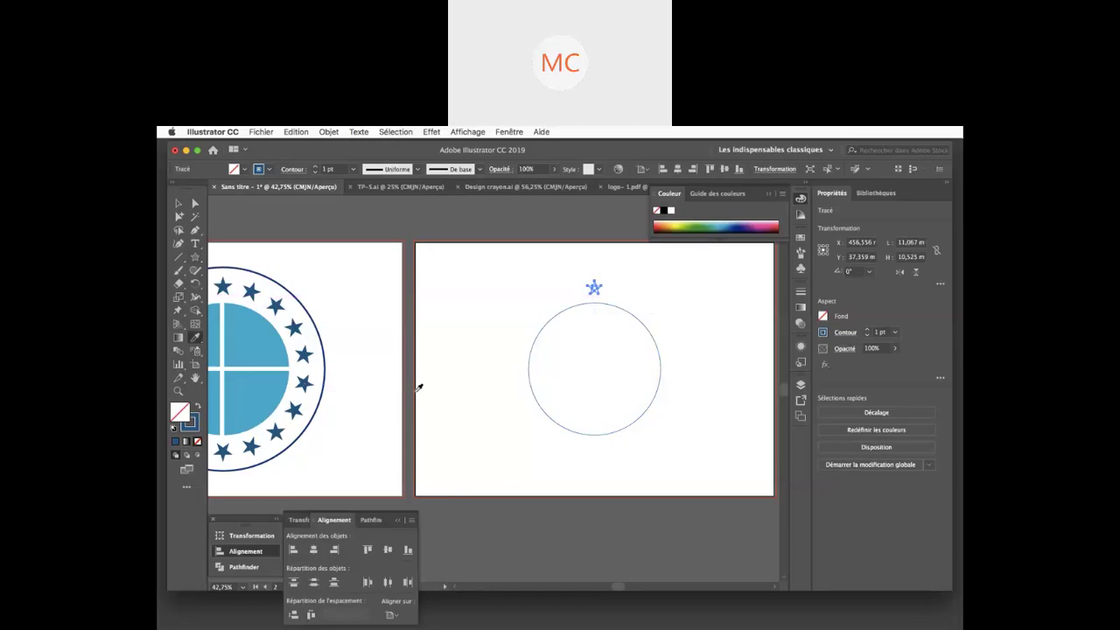
Copy the ring stars' blue fill without outline onto the small star on the second artboard, and nudge it down close above the circle.
click(276, 429)
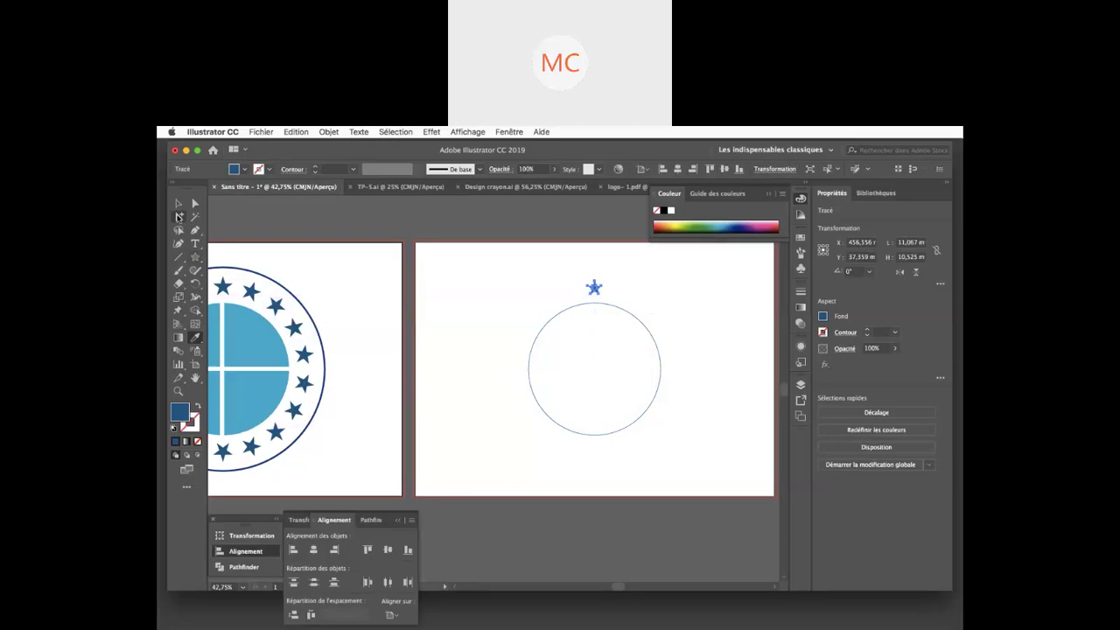
click(178, 203)
key(Down)
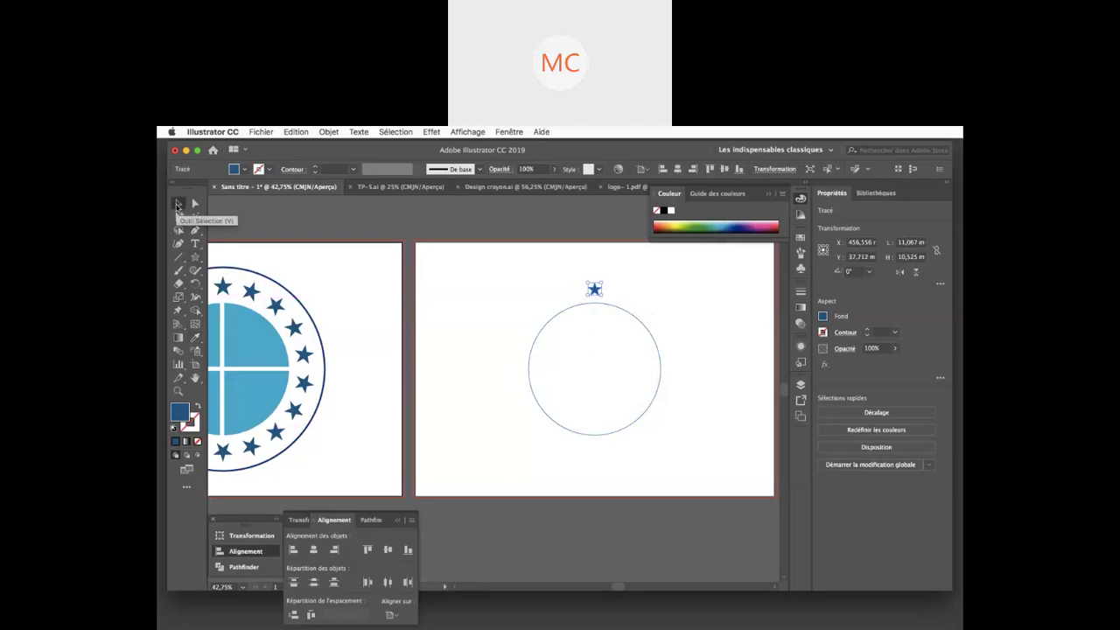
key(shift+Down)
key(Down)
click(672, 281)
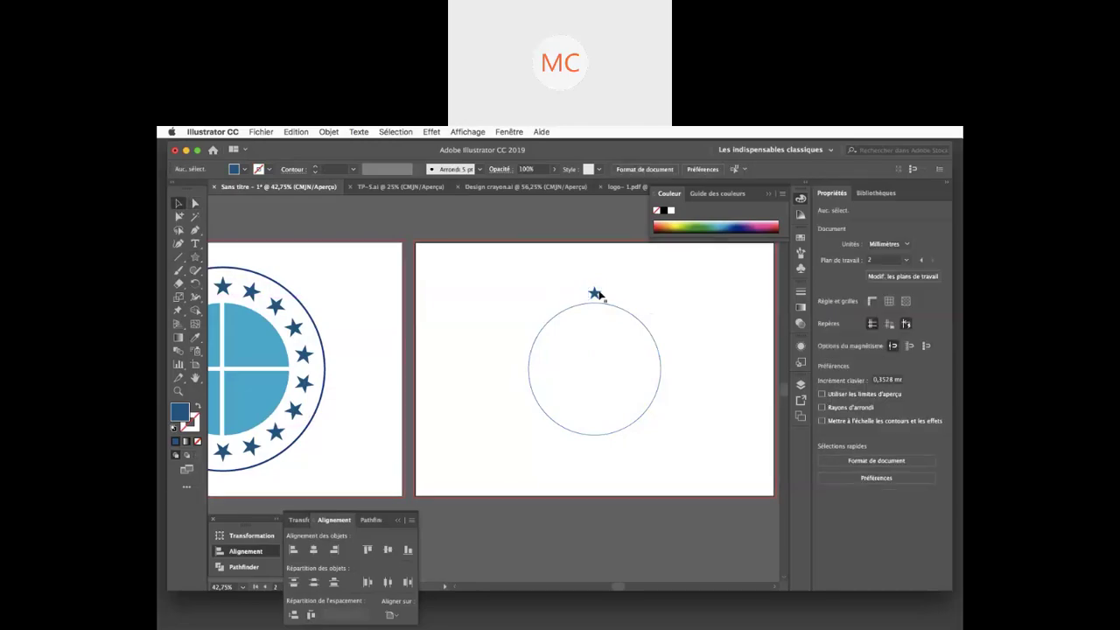
Make a copy of the small star rotated 20° about the circle's centre.
drag(598, 294, 597, 292)
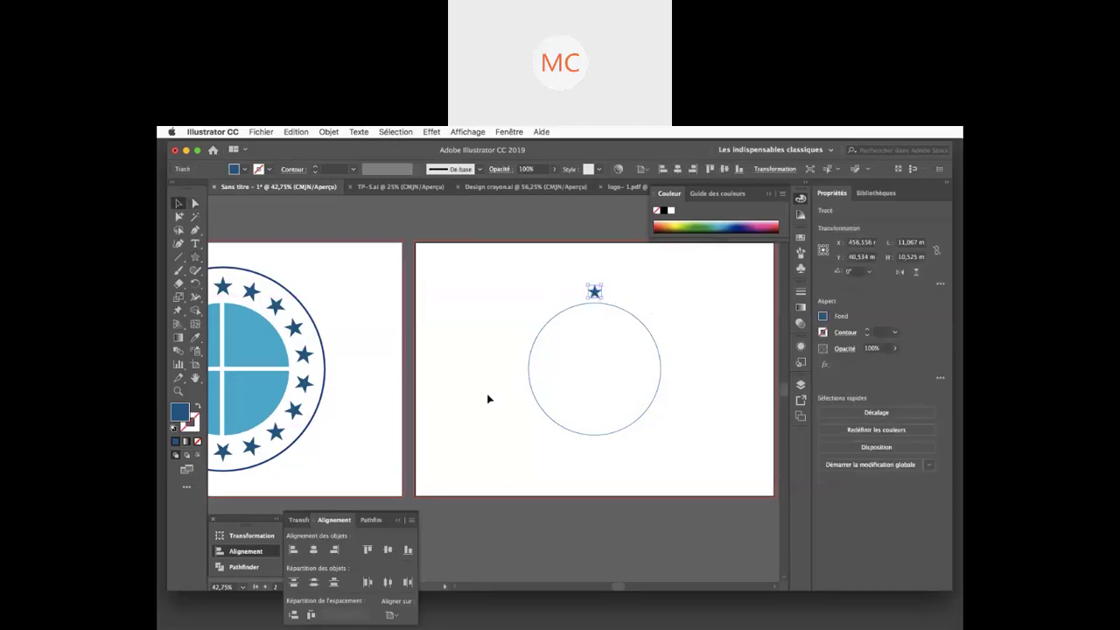
click(194, 285)
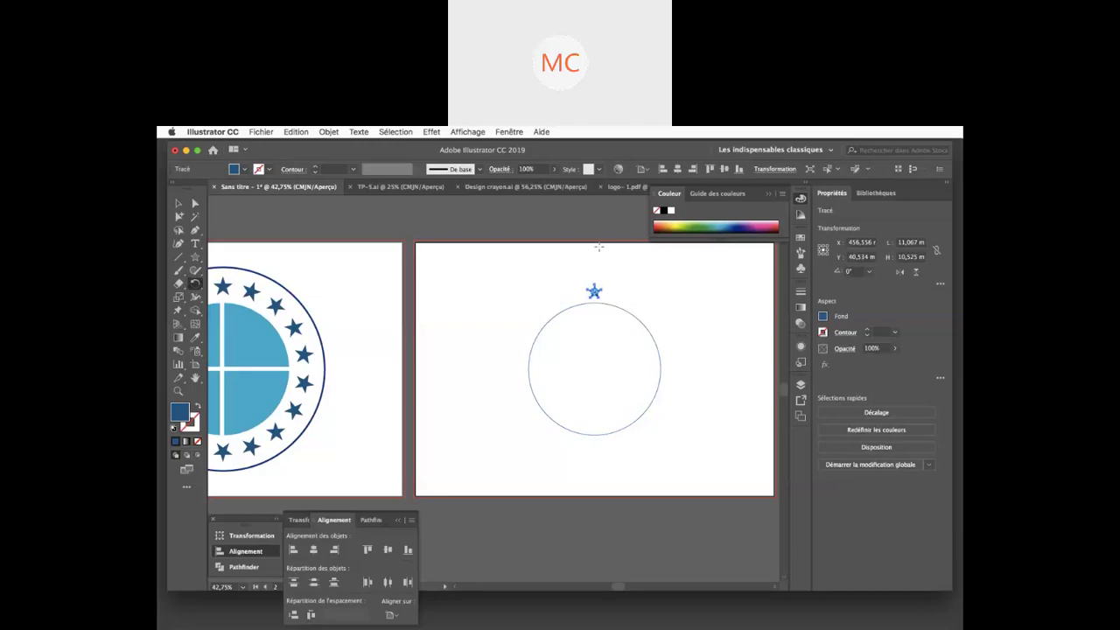
alt+click(597, 371)
drag(612, 232, 770, 221)
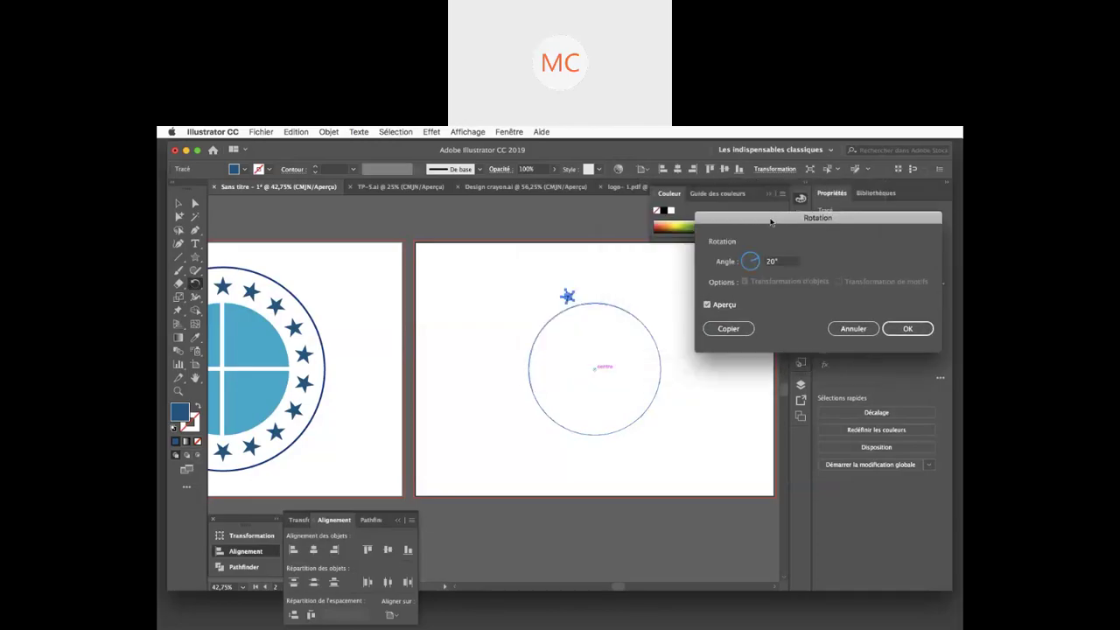
click(711, 305)
click(708, 305)
click(709, 305)
click(709, 305)
click(736, 329)
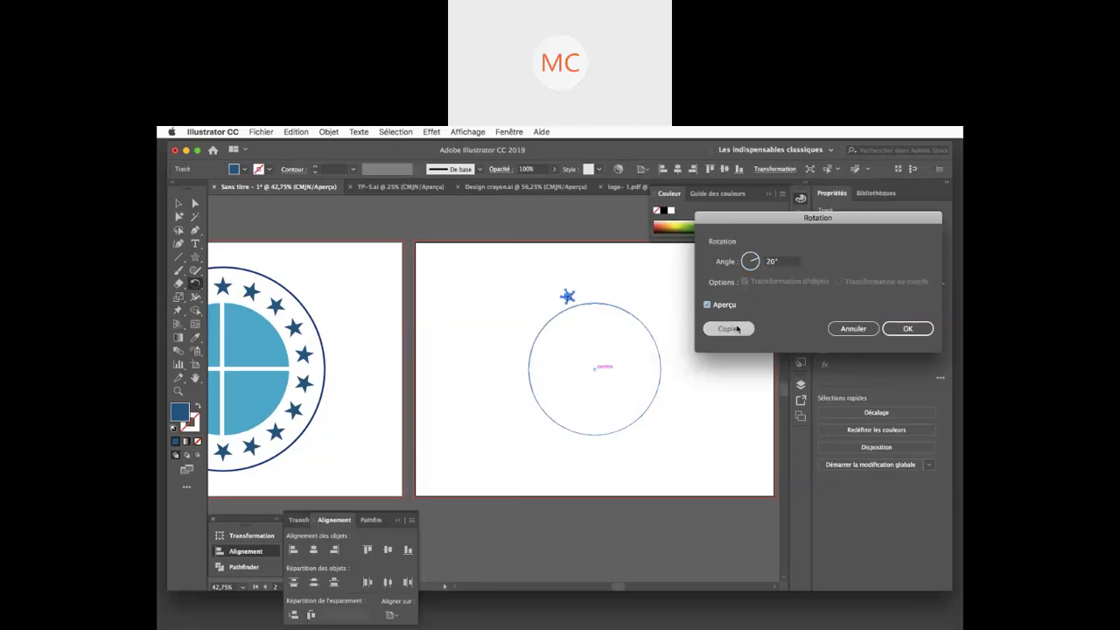
Repeat the rotated star copy until 18 evenly spaced stars complete the ring around the circle.
key(ctrl+d)
key(ctrl+d)
key(ctrl+d)
key(ctrl+d)
key(ctrl+d)
key(ctrl+d)
key(ctrl+d)
key(ctrl+d)
key(ctrl+d)
key(ctrl+d)
key(ctrl+d)
key(ctrl+d)
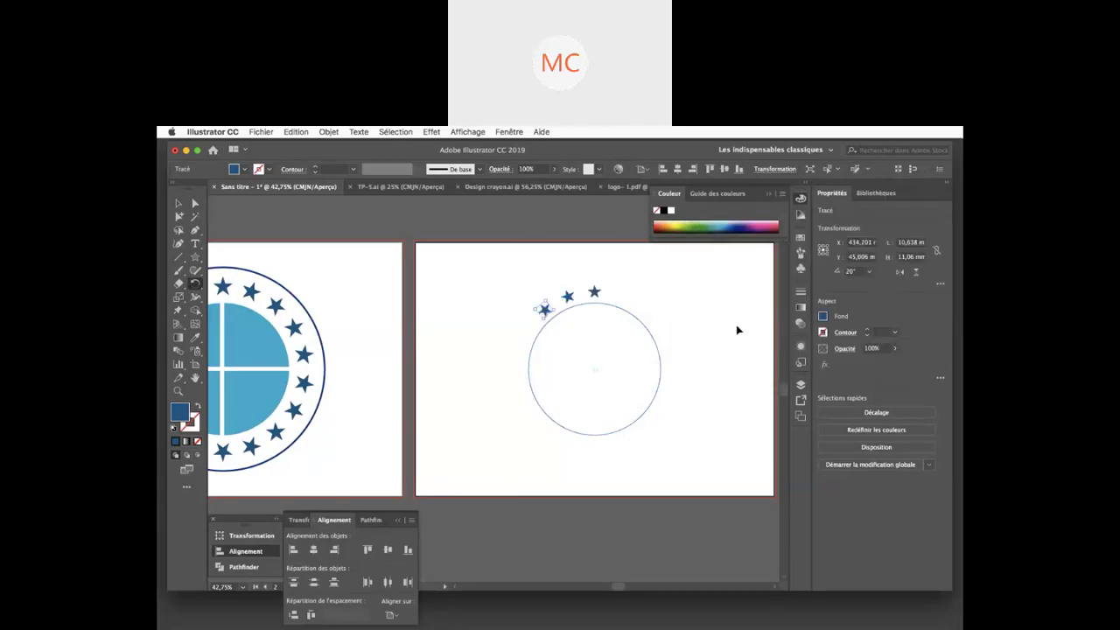
key(ctrl+d)
key(ctrl+d)
key(ctrl+d)
key(ctrl+d)
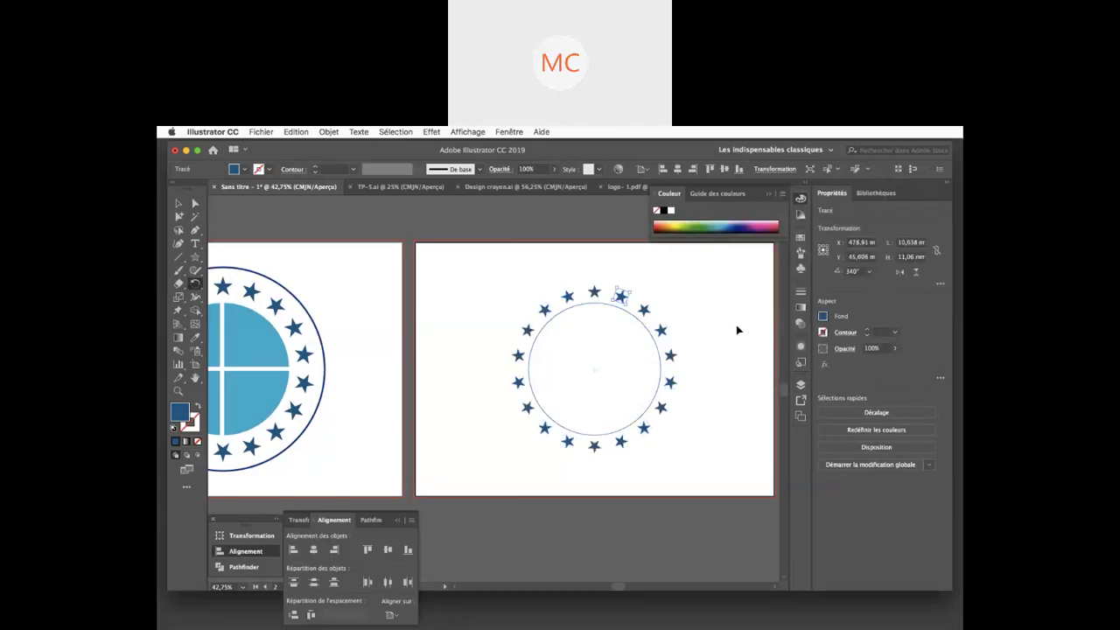
key(r)
key(ctrl+z)
key(ctrl+d)
key(v)
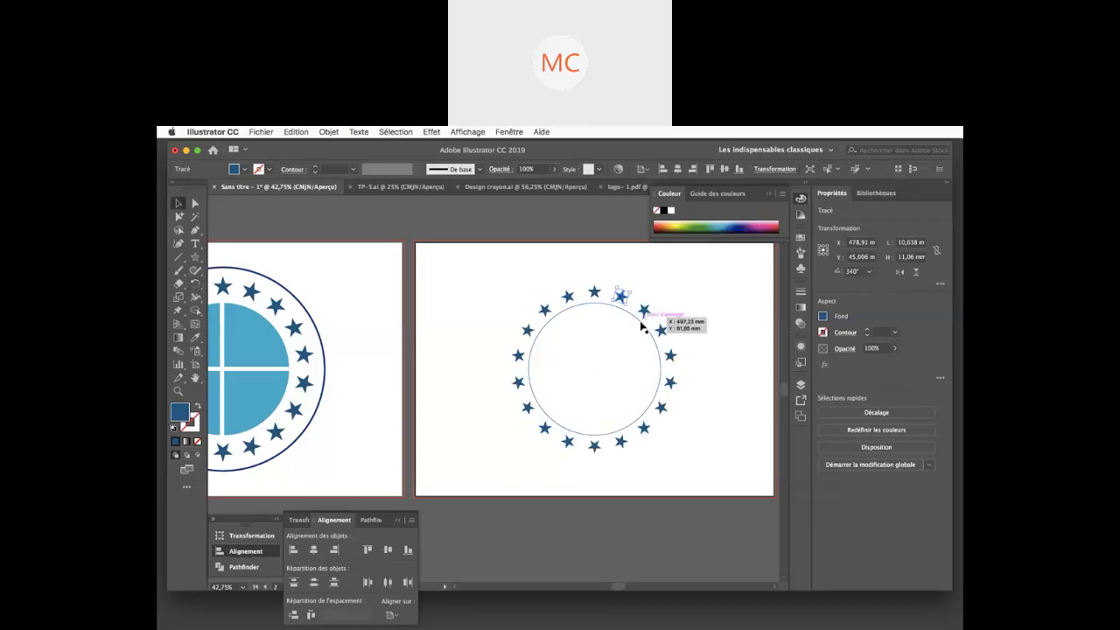
Add an enlarged concentric copy of the circle about 154 mm across outside the stars, and shrink the inner circle to about 108 mm.
click(642, 323)
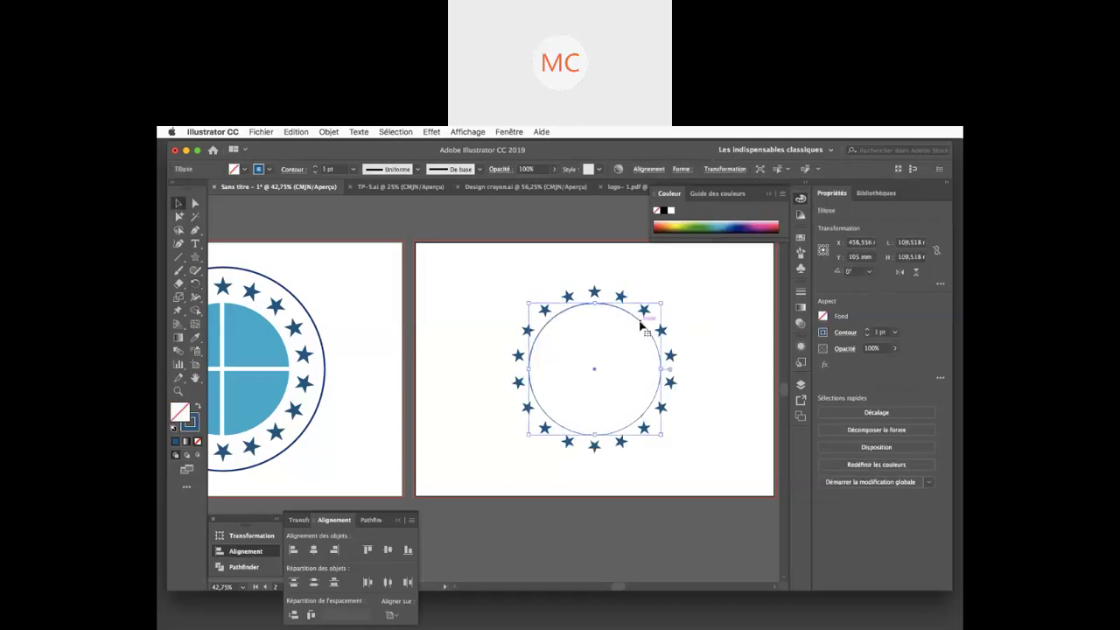
drag(661, 434, 687, 469)
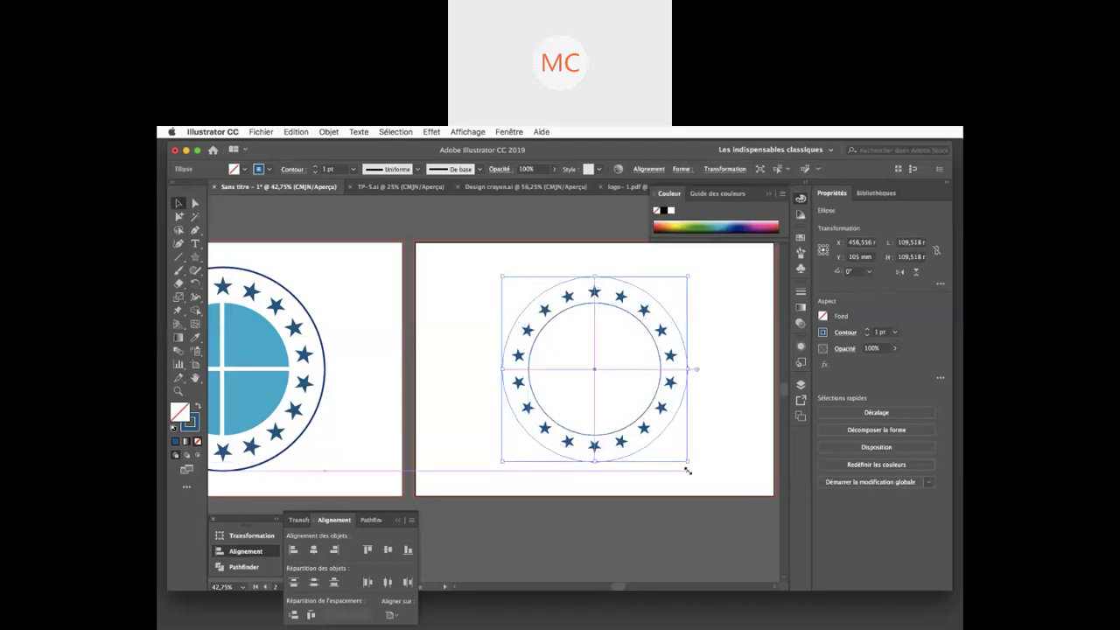
click(657, 406)
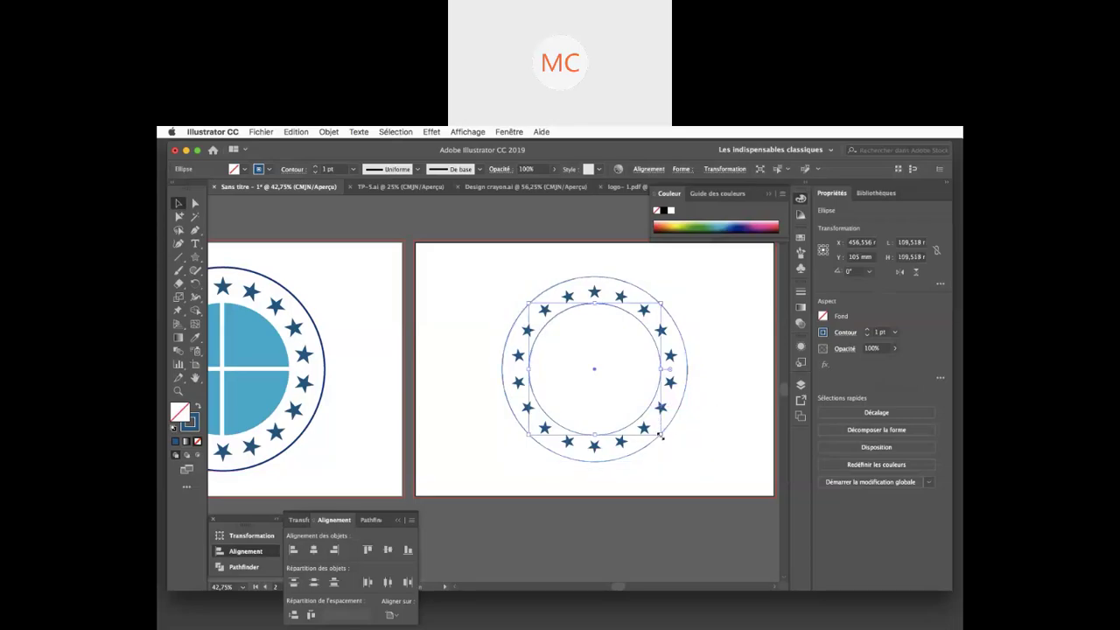
drag(661, 435, 657, 435)
shift+click(658, 435)
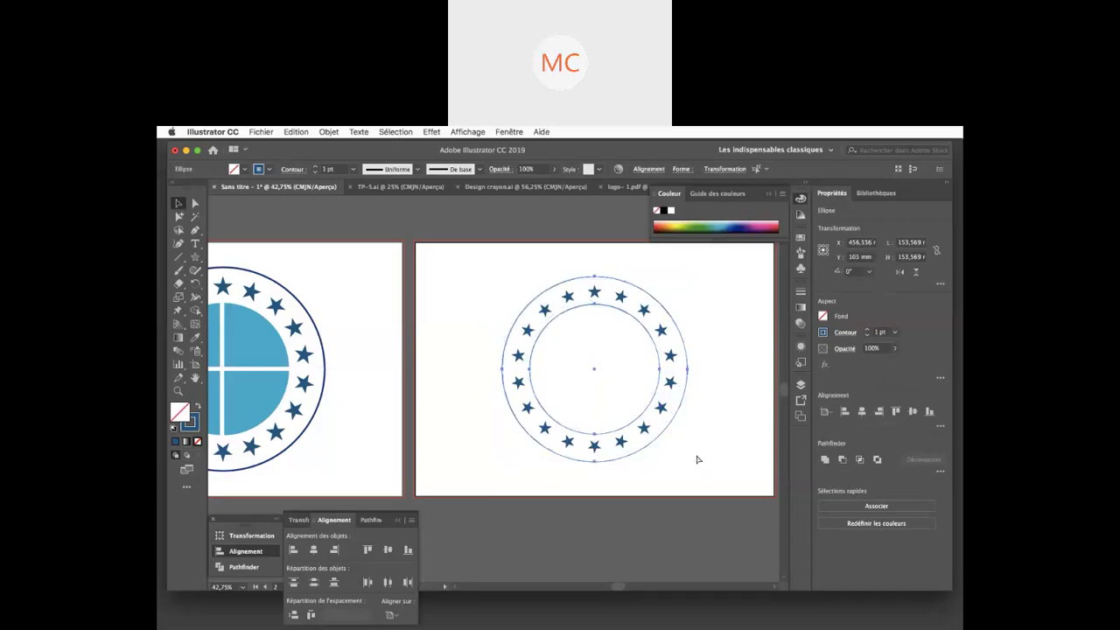
click(744, 409)
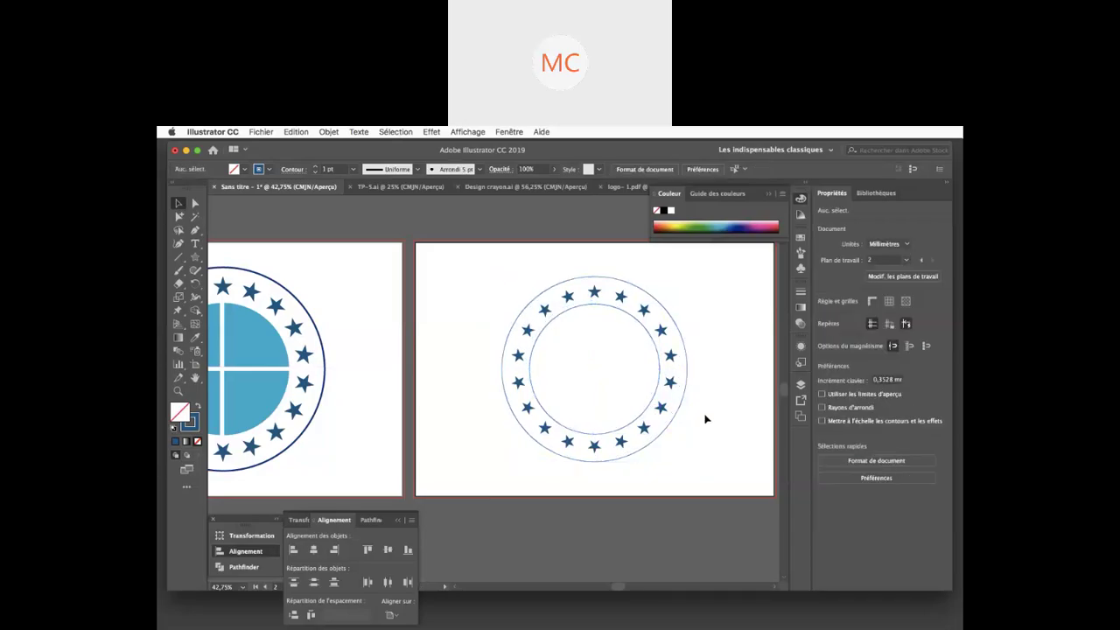
Set the inner circle's outline to 5 pt and copy that outline style onto the outer circle.
click(650, 409)
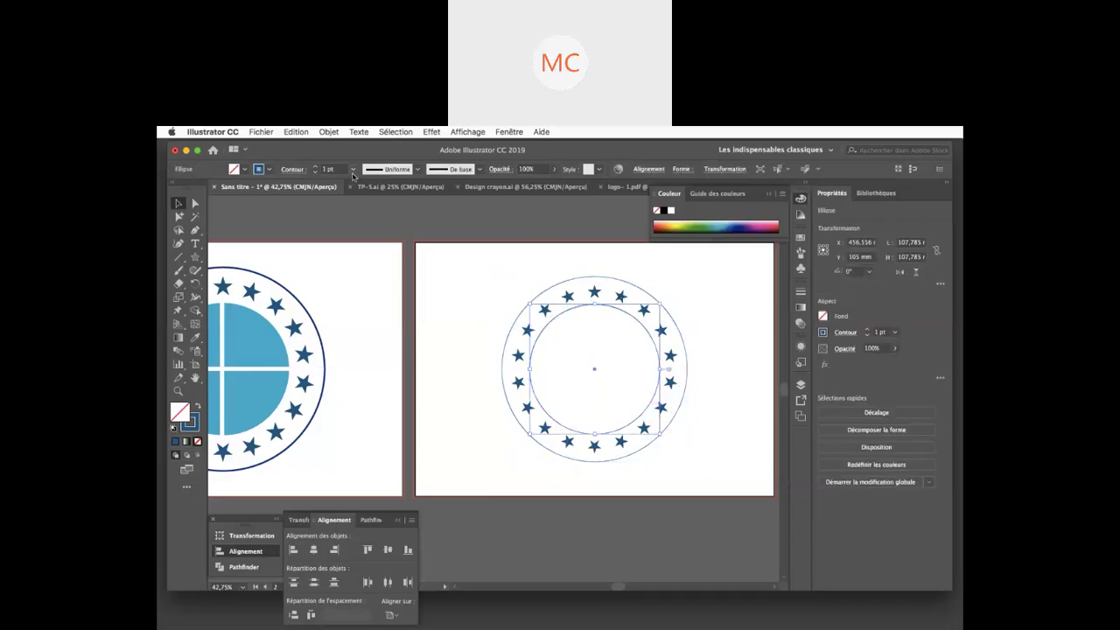
click(352, 170)
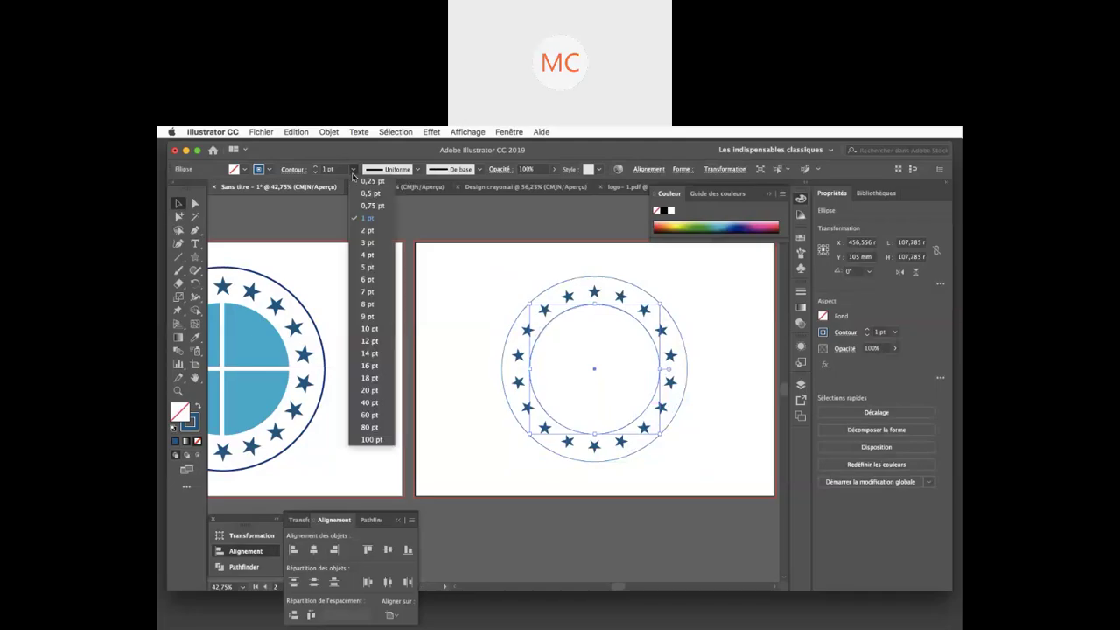
click(368, 272)
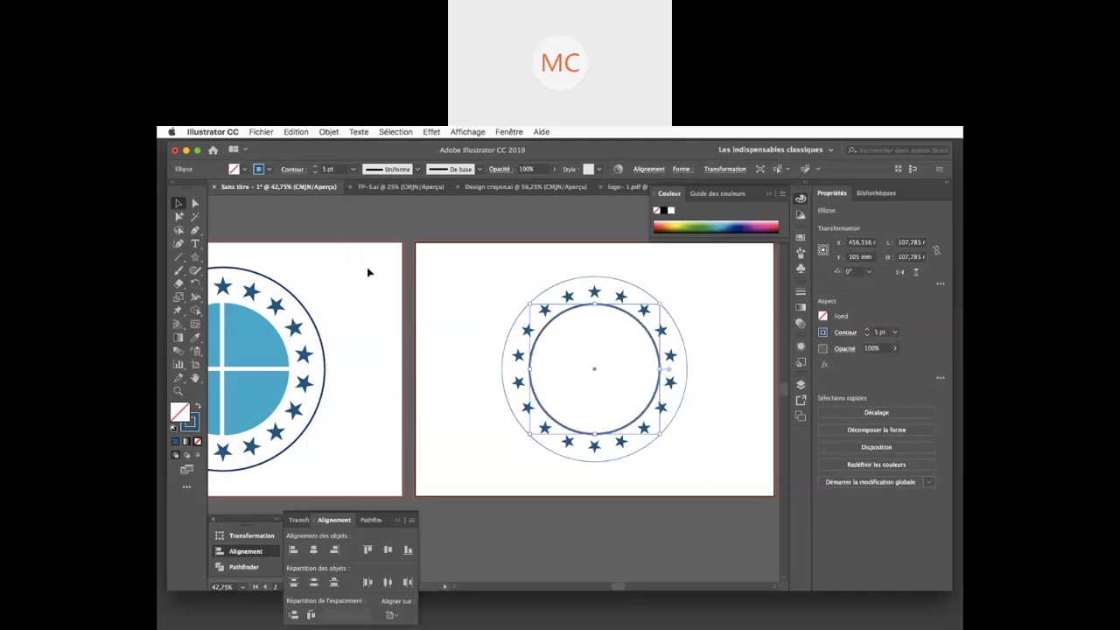
click(578, 280)
click(578, 279)
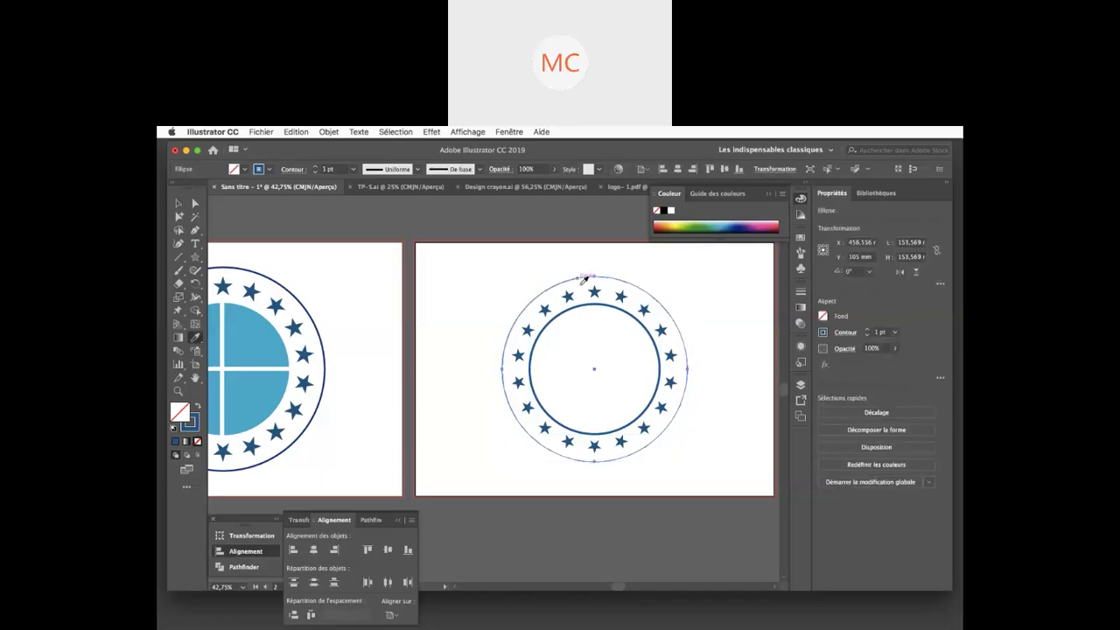
key(i)
click(599, 304)
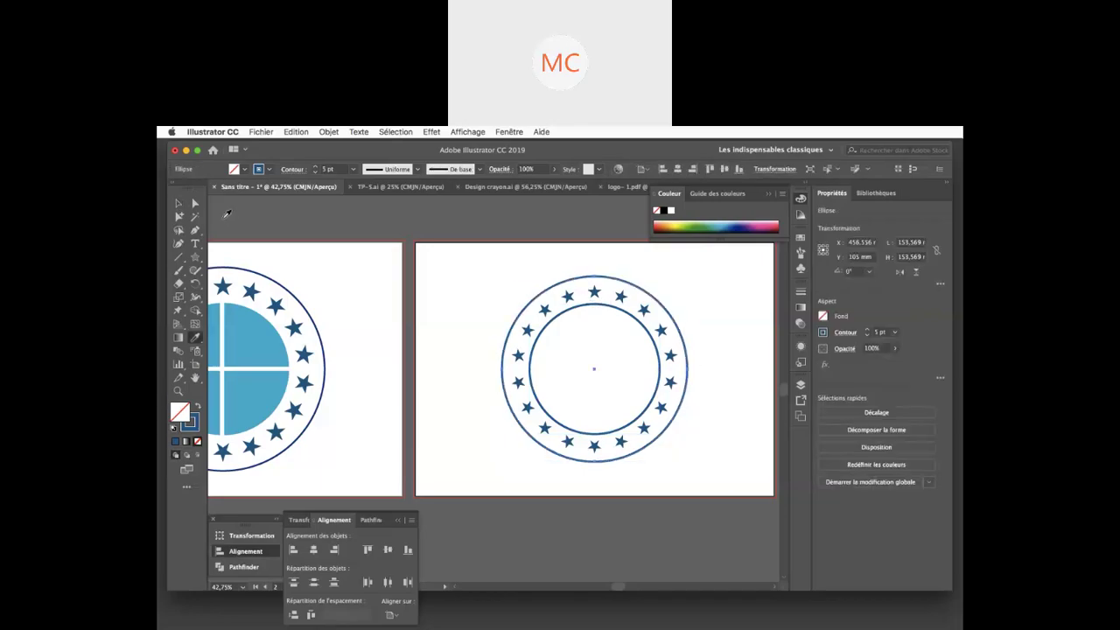
click(179, 204)
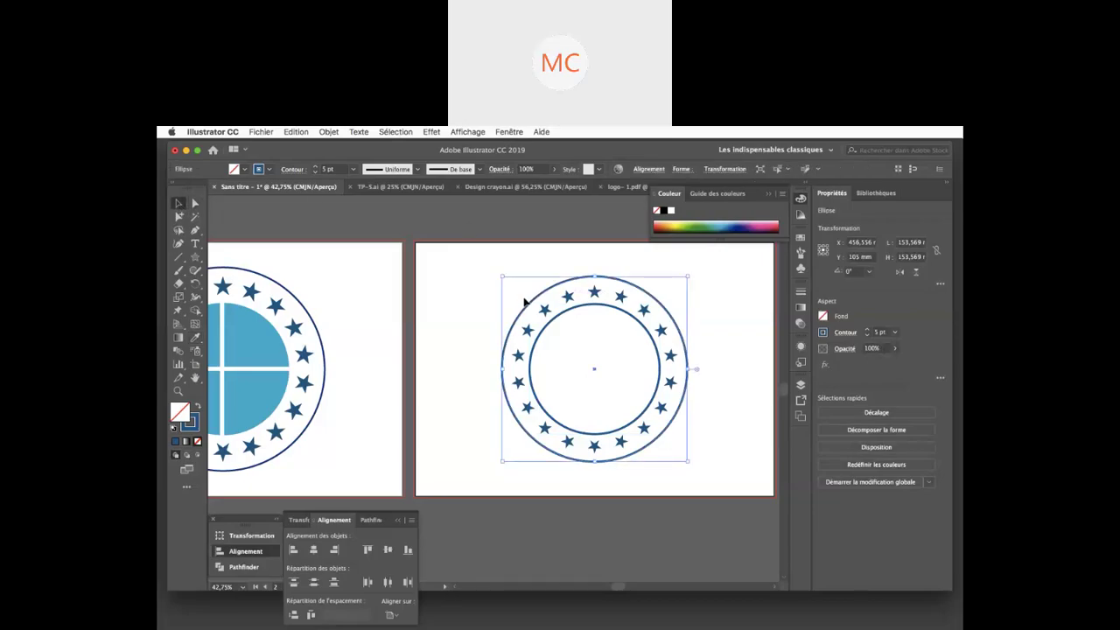
Resize the inner circle proportionally to 104 mm wide, and swap its fill and outline to make it solid blue.
click(554, 319)
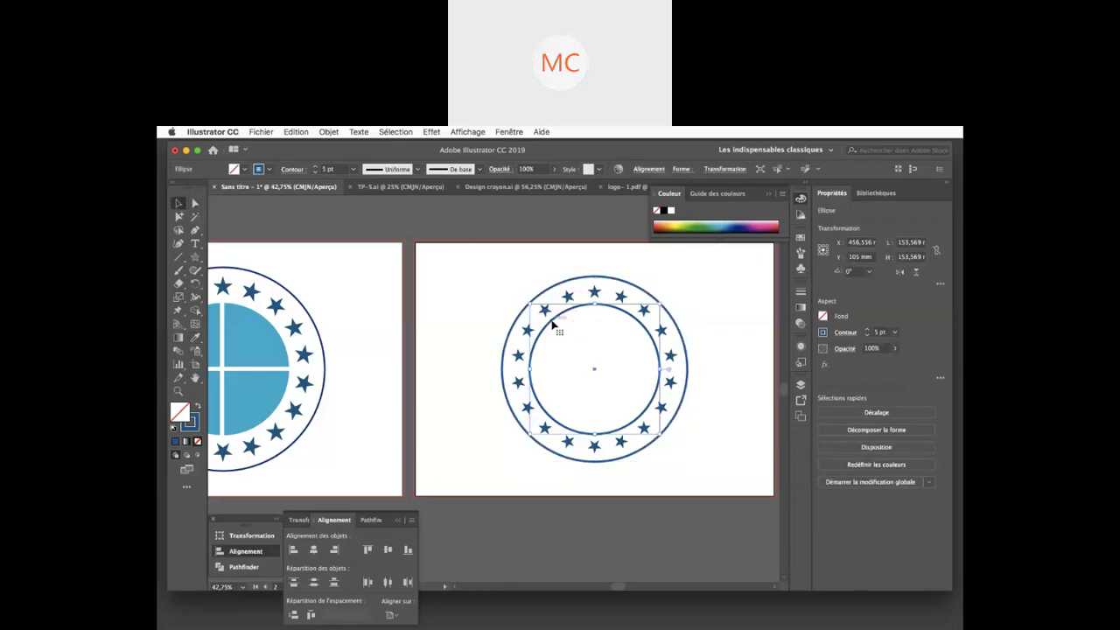
click(734, 173)
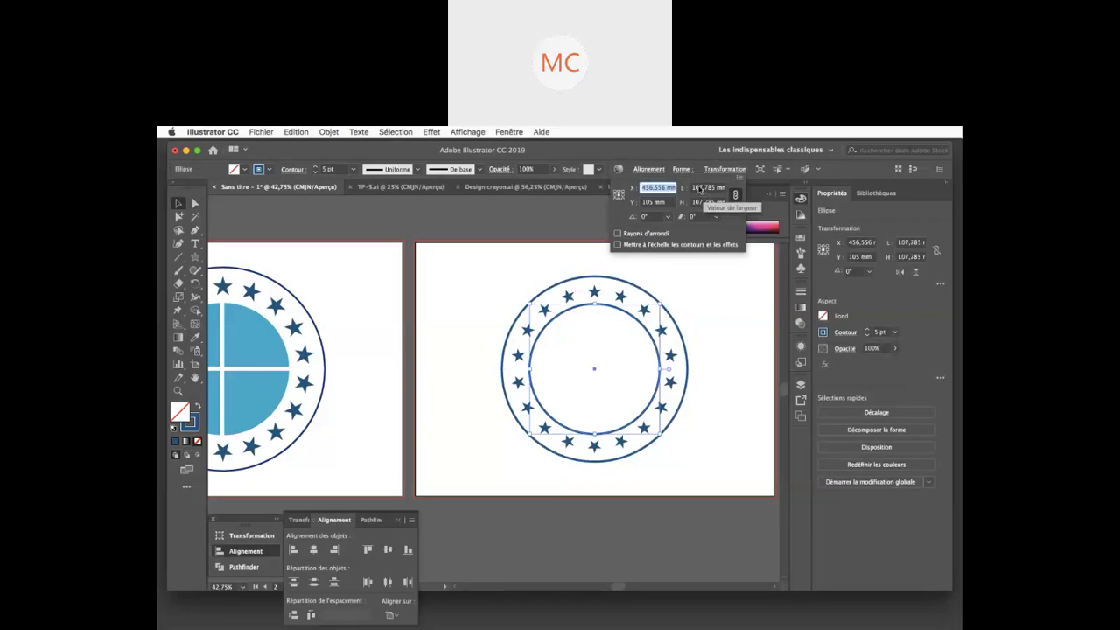
click(700, 188)
text(107)
key(Return)
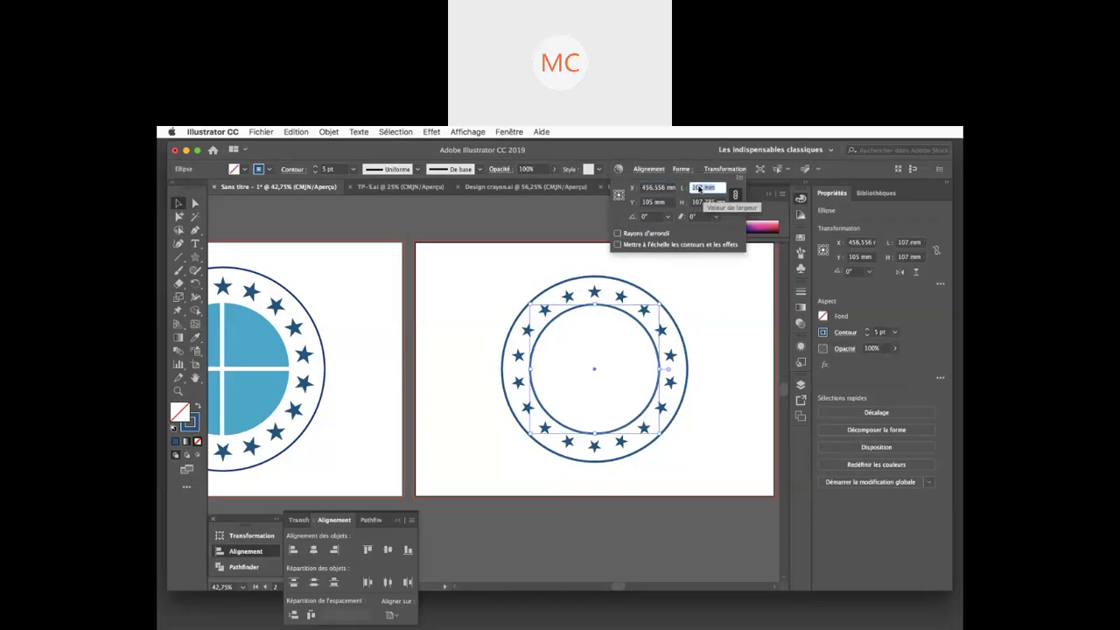
key(Down)
key(Down)
key(Down)
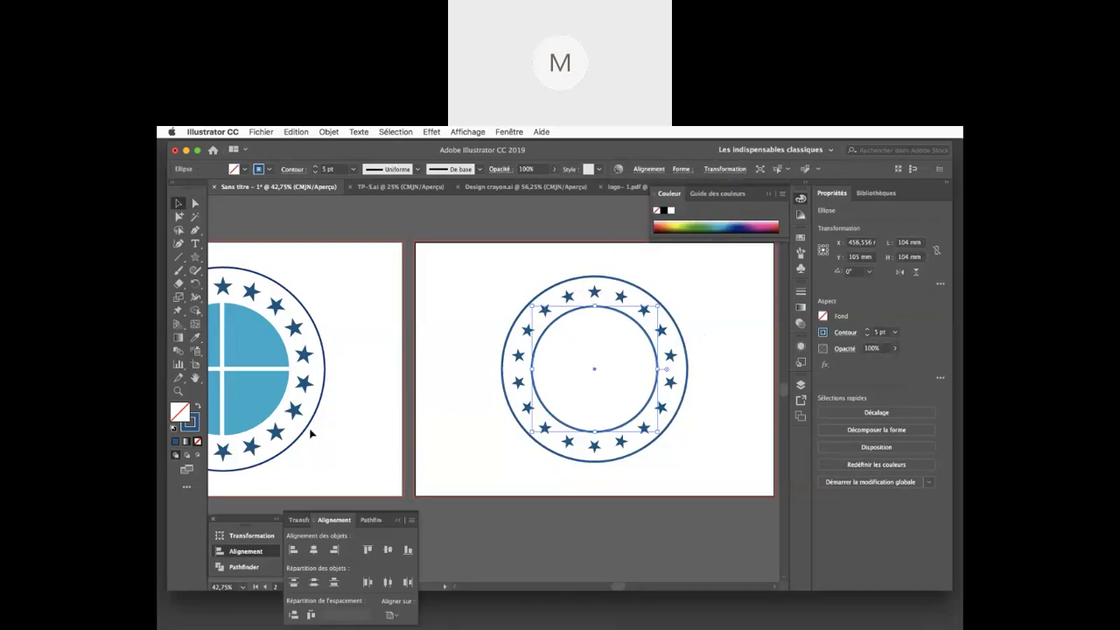
click(199, 408)
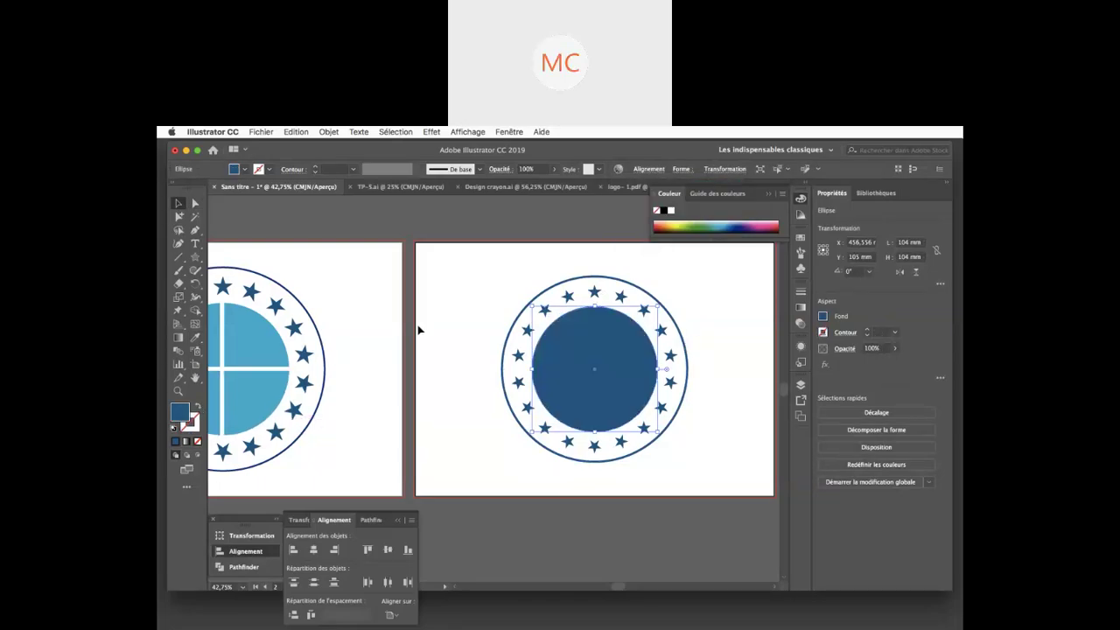
Erase a straight vertical and a straight horizontal band through the blue circle's centre, splitting it into four quadrants, and deselect.
click(177, 285)
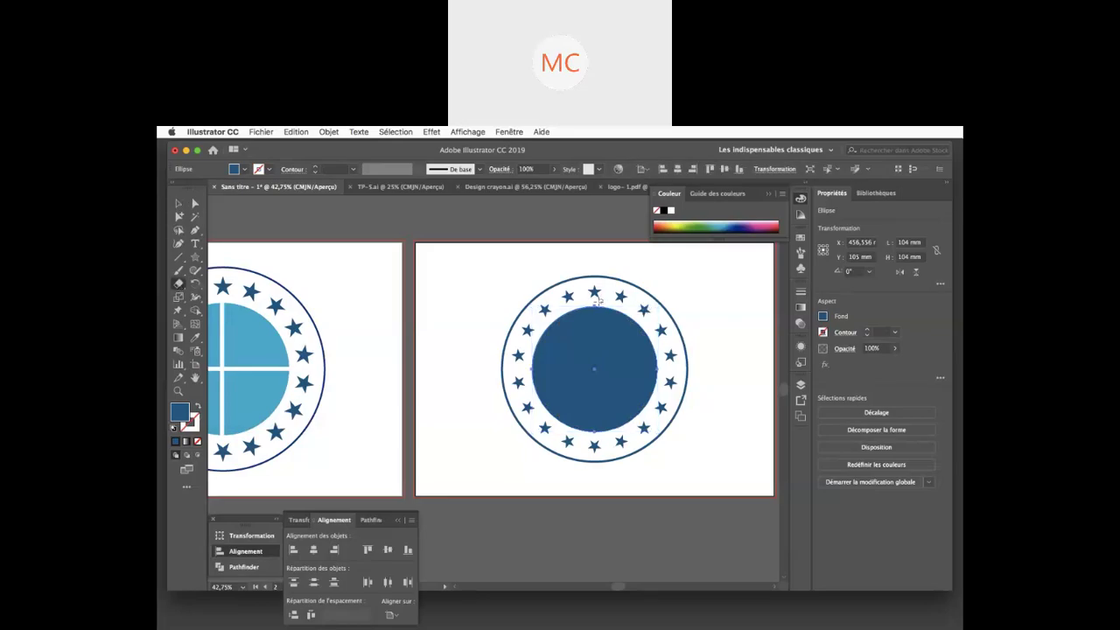
drag(593, 299, 581, 462)
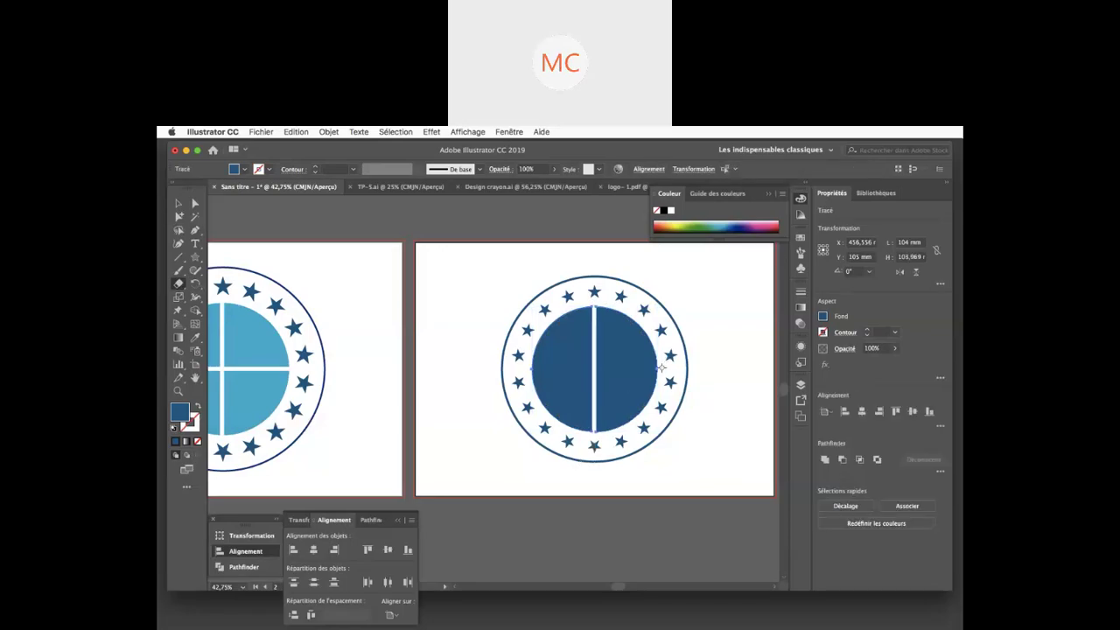
drag(658, 373, 613, 418)
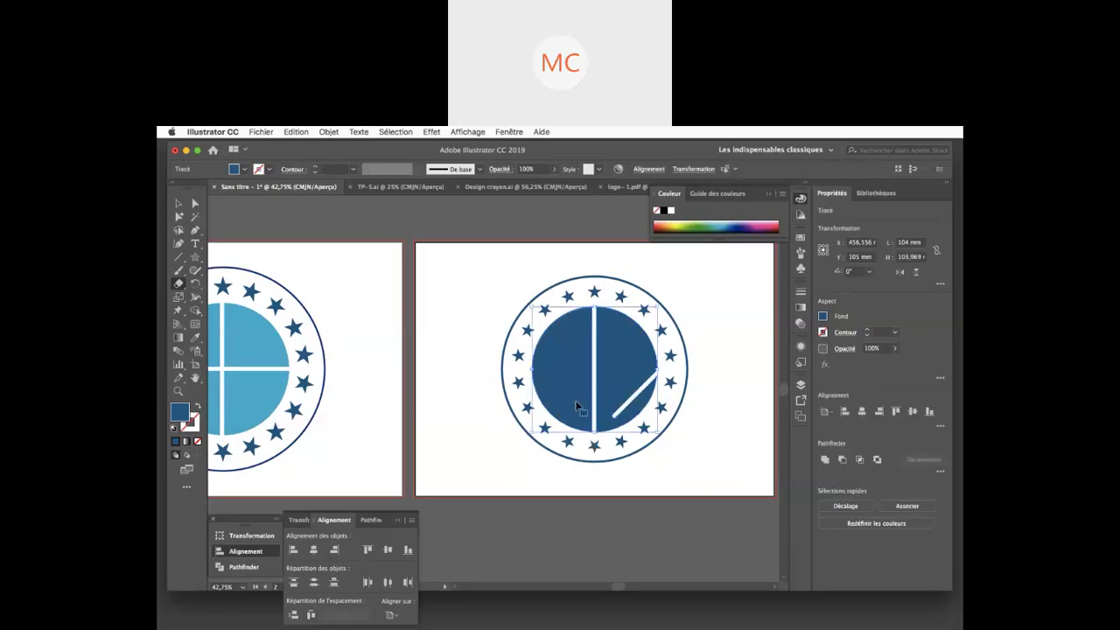
key(super+z)
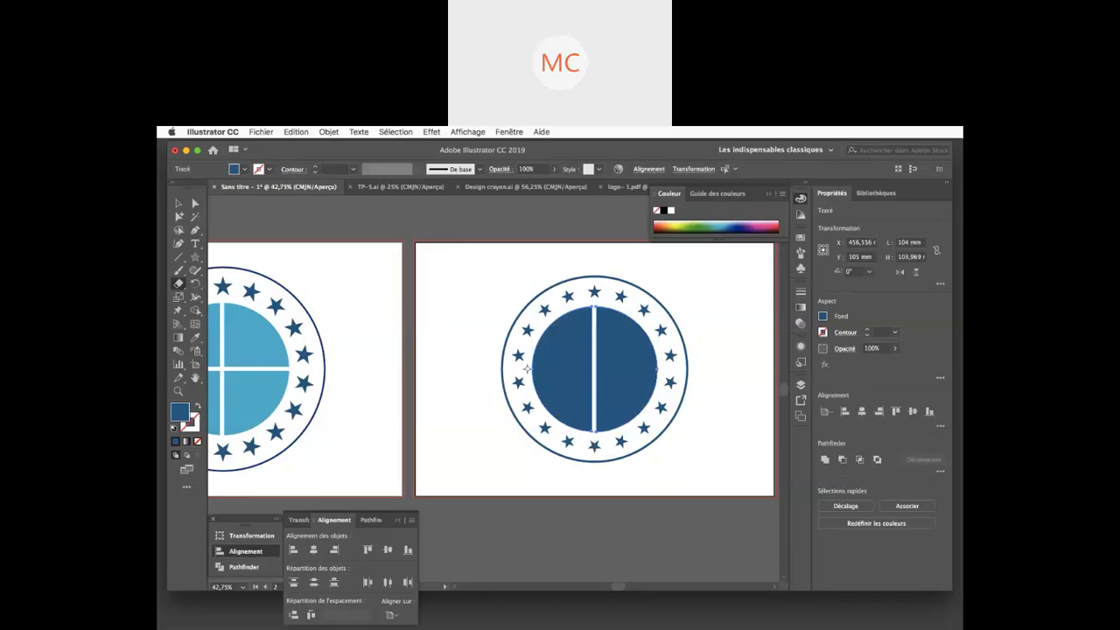
drag(526, 369, 699, 371)
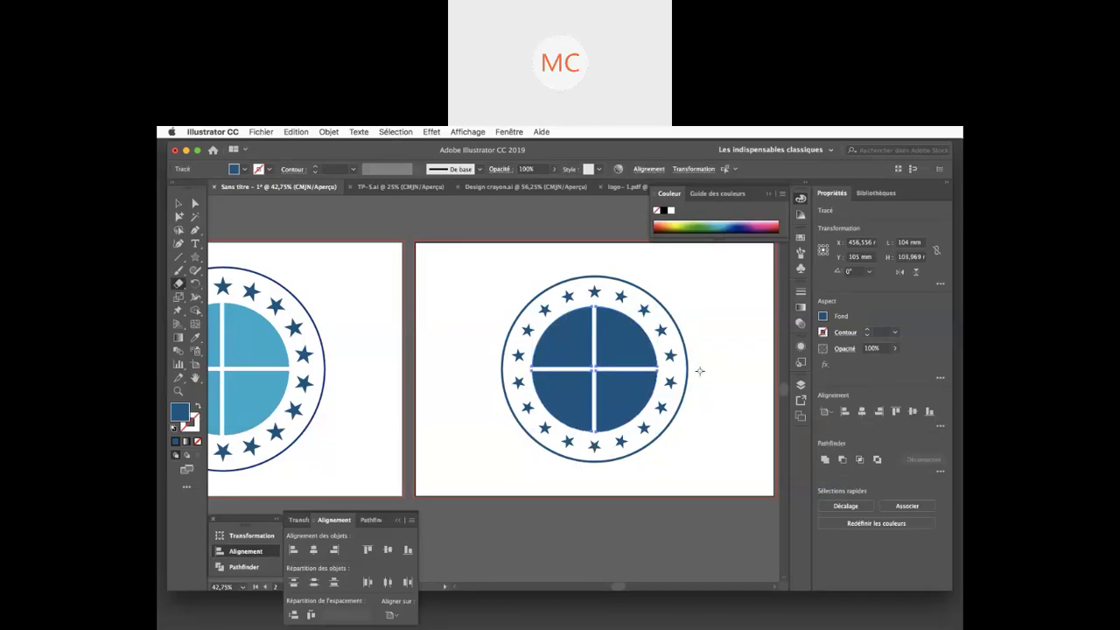
key(v)
click(719, 361)
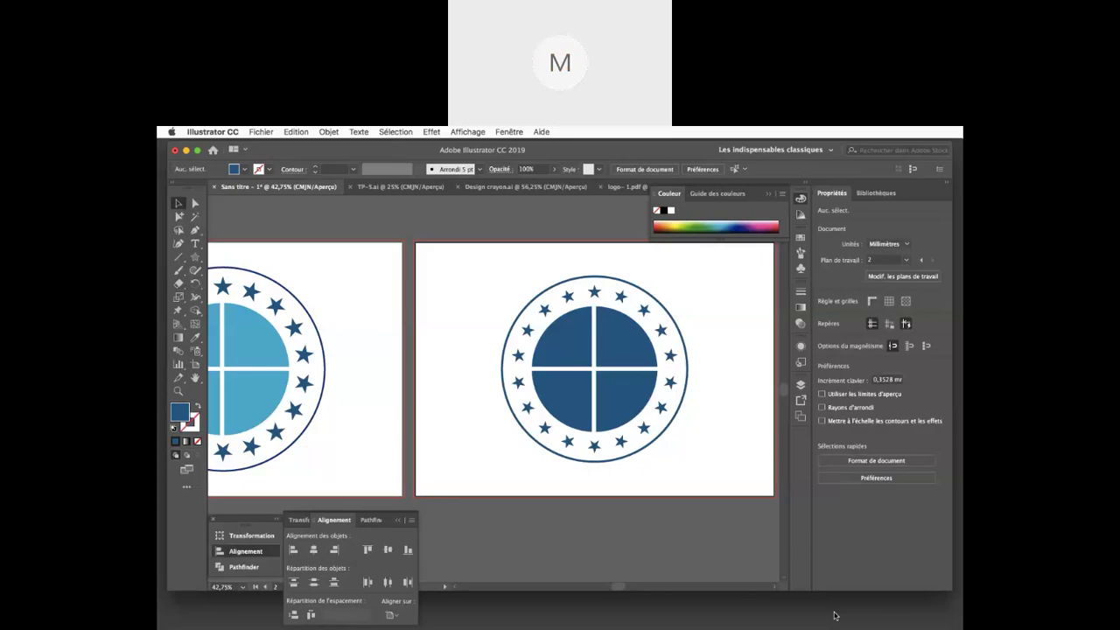
Copy the first emblem's light blue fill onto the lower-right and upper-left quadrants of the new emblem.
click(624, 401)
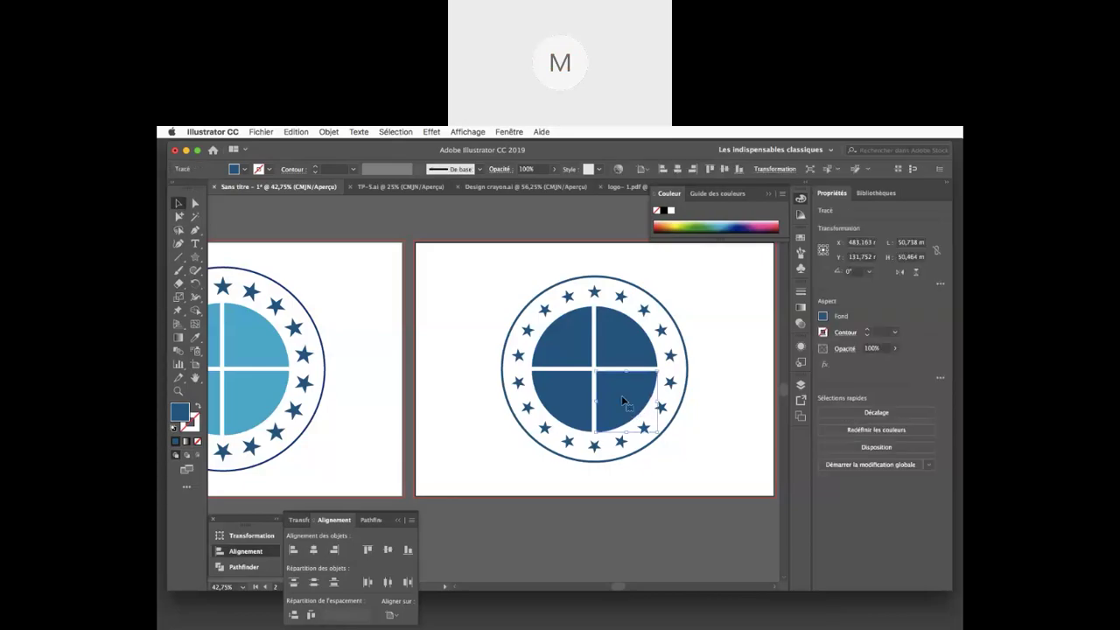
key(i)
click(273, 390)
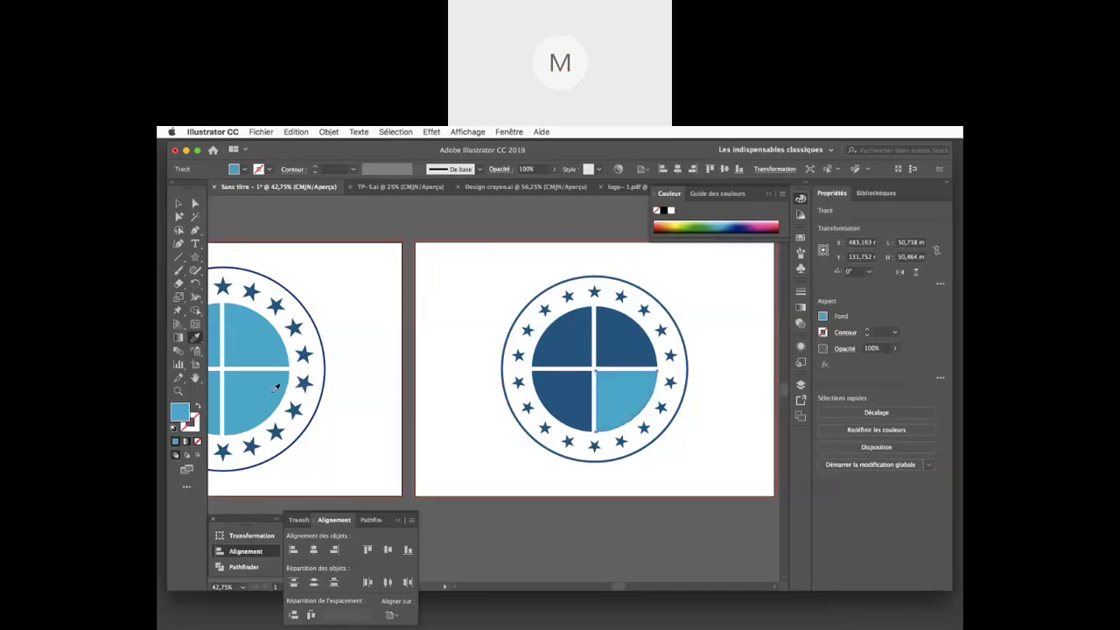
key(v)
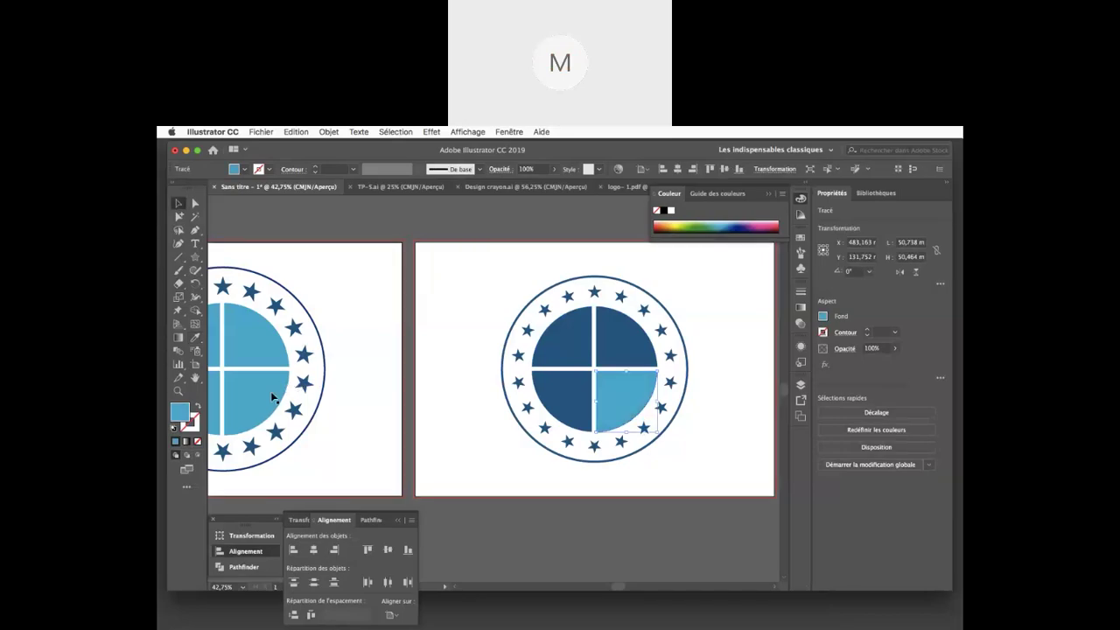
click(582, 360)
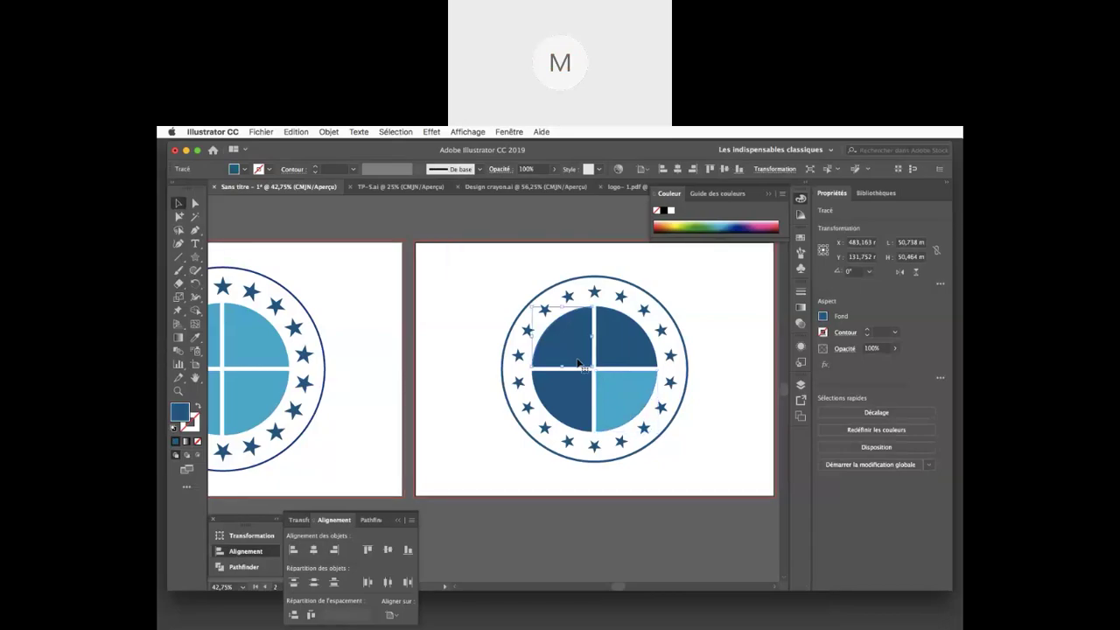
key(i)
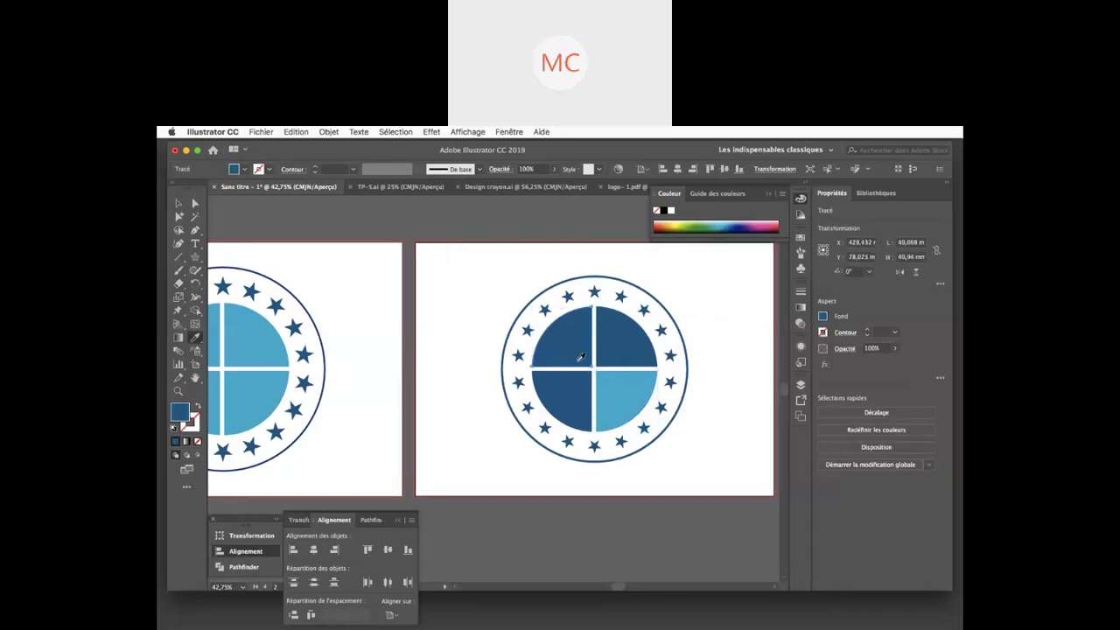
click(635, 390)
key(v)
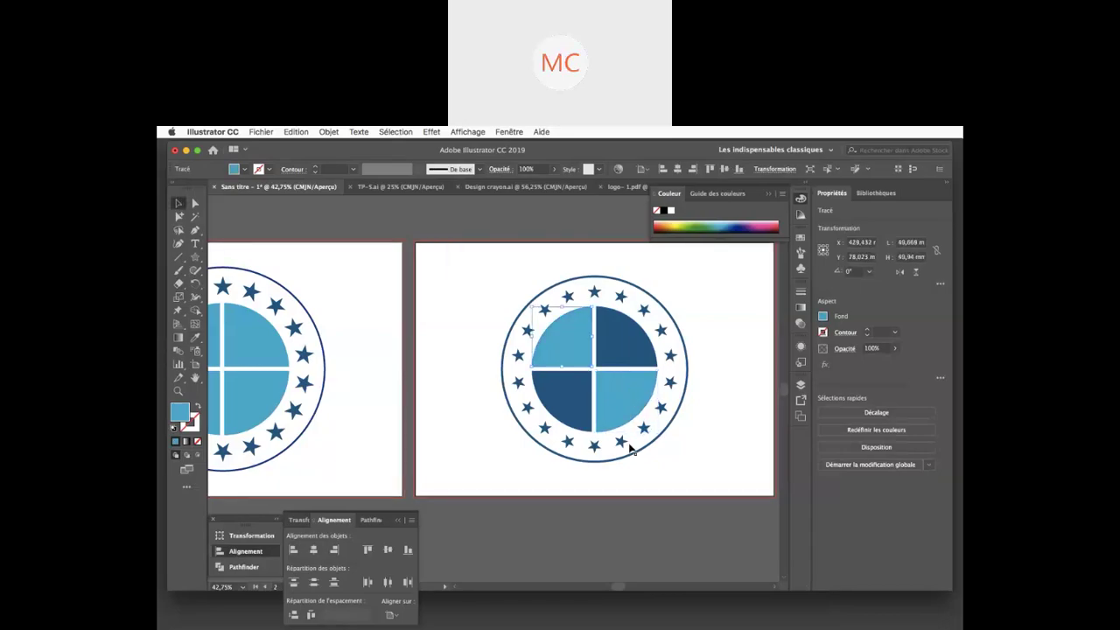
Deselect the artwork, close the Design crayon.ai and logo- 1.pdf documents, and return to the untitled emblem document.
click(668, 469)
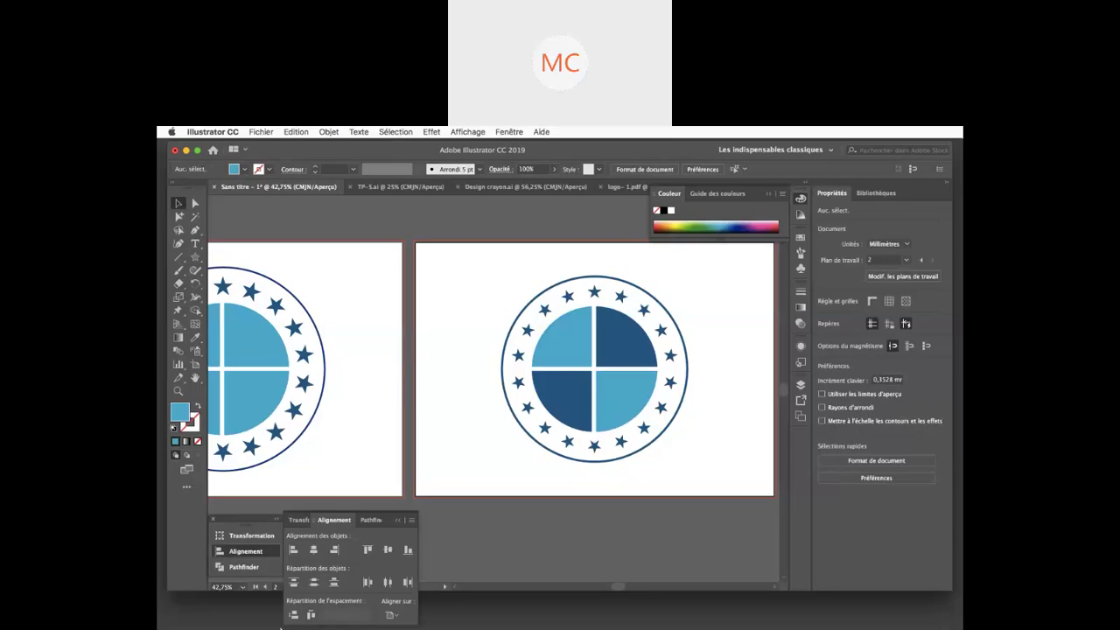
click(497, 187)
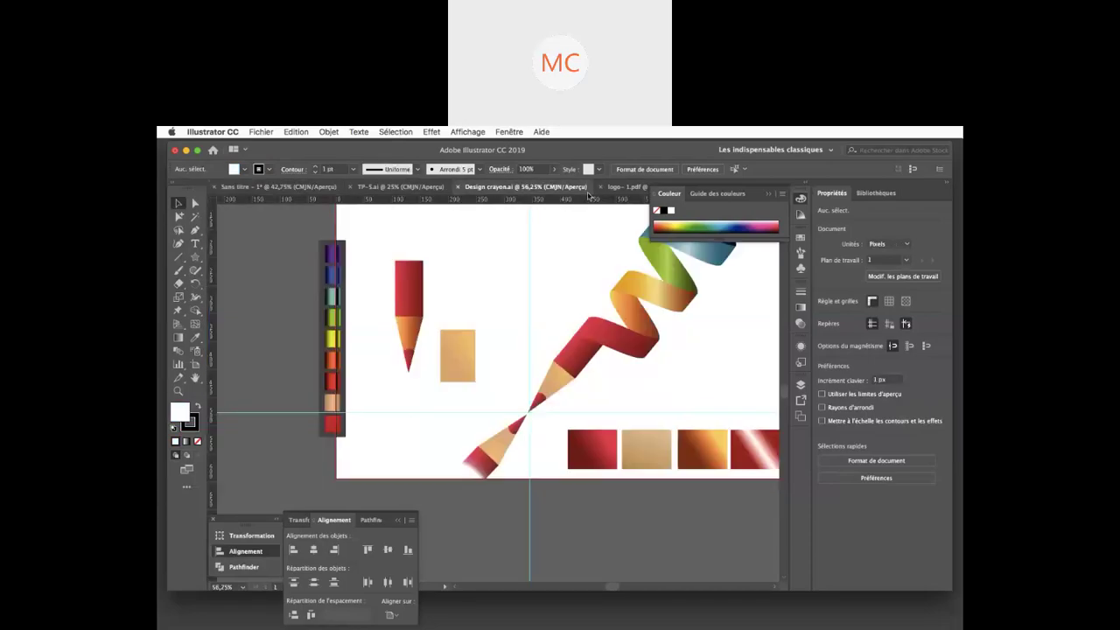
click(456, 187)
click(459, 187)
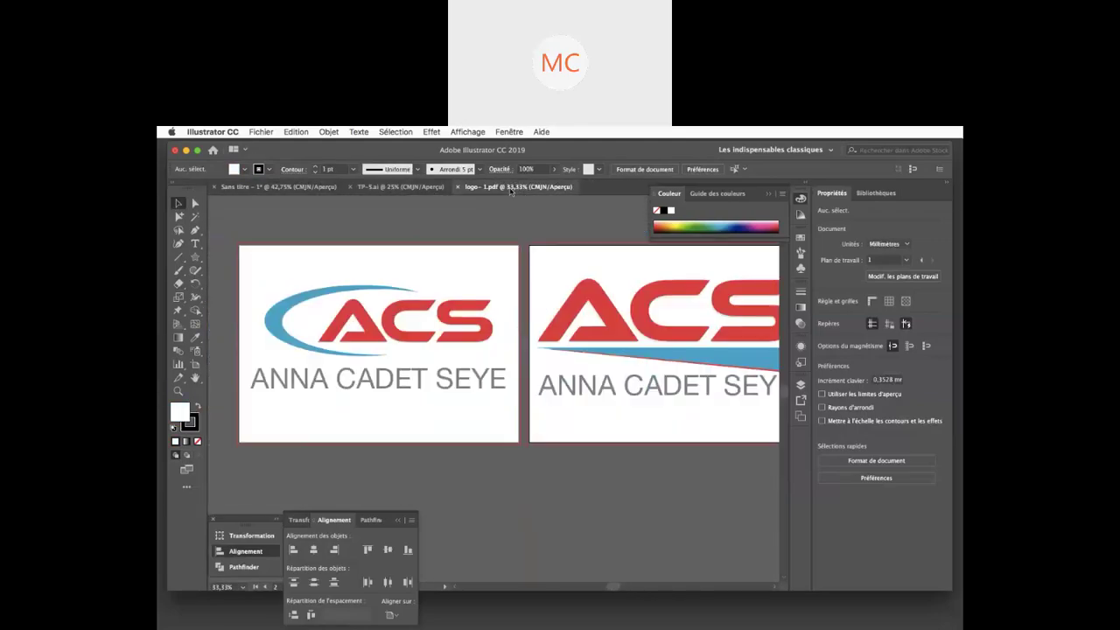
click(456, 187)
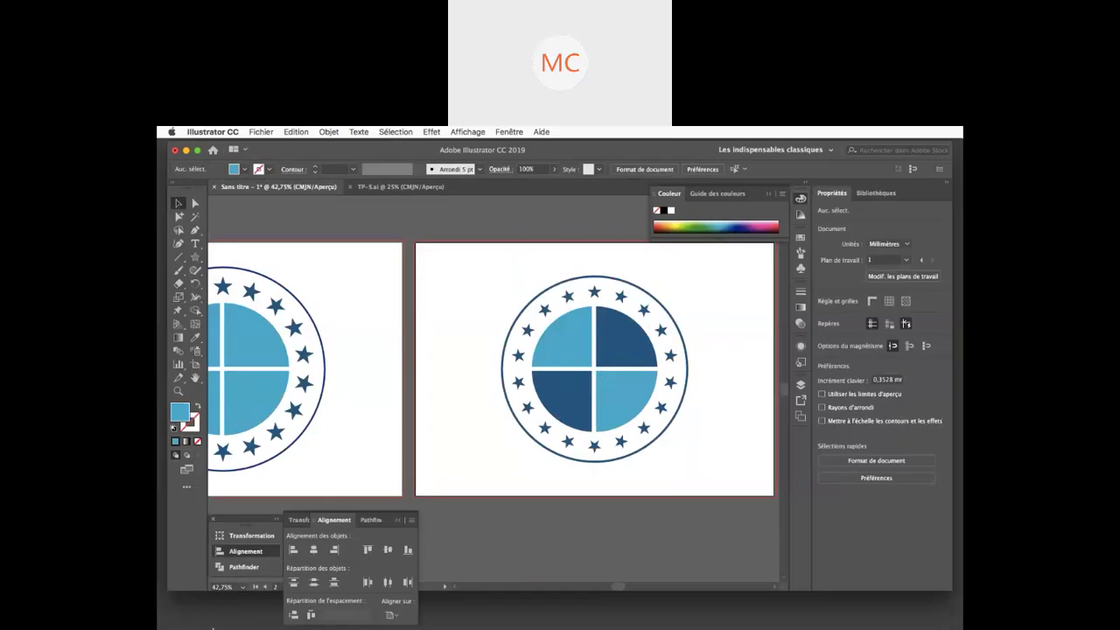
click(188, 617)
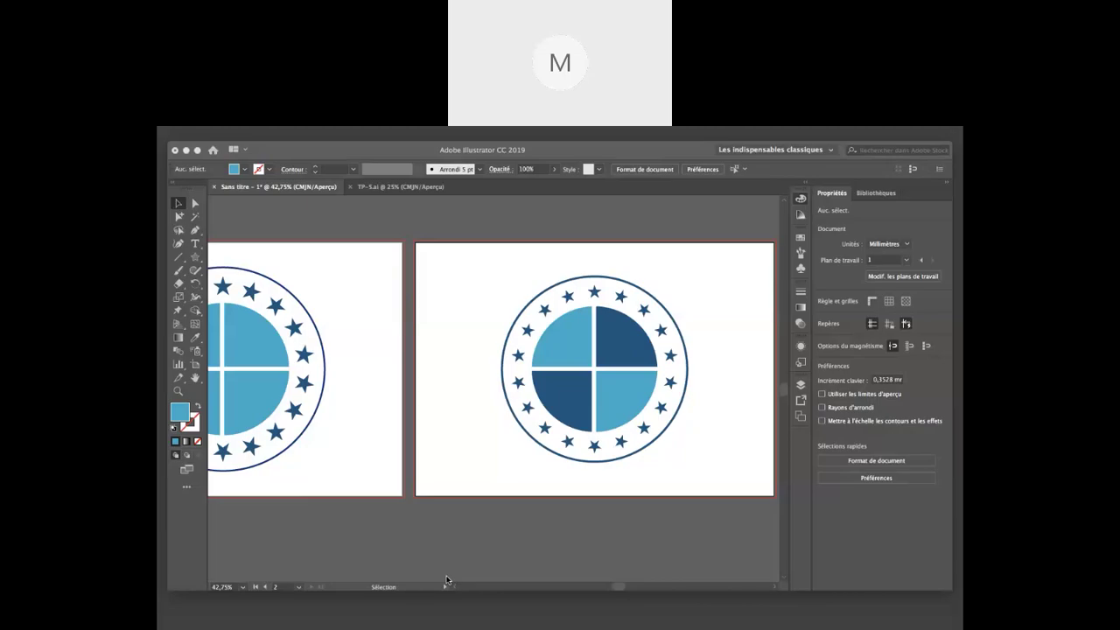
click(516, 201)
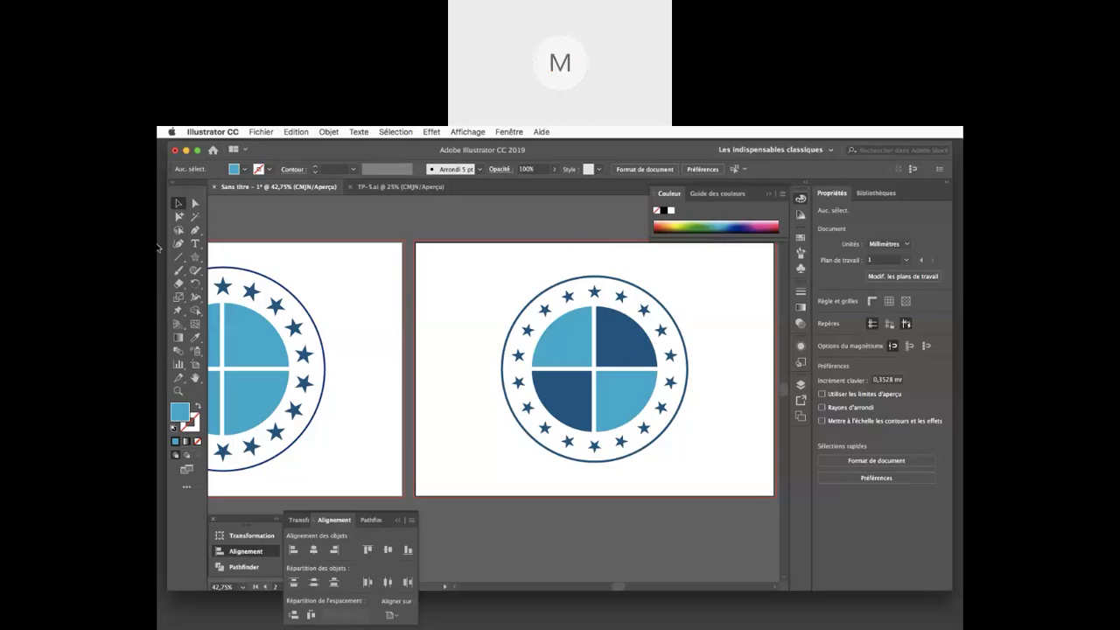
Draw a light blue five-pointed star about 17 mm wide in the empty upper-left area of the second artboard.
click(195, 257)
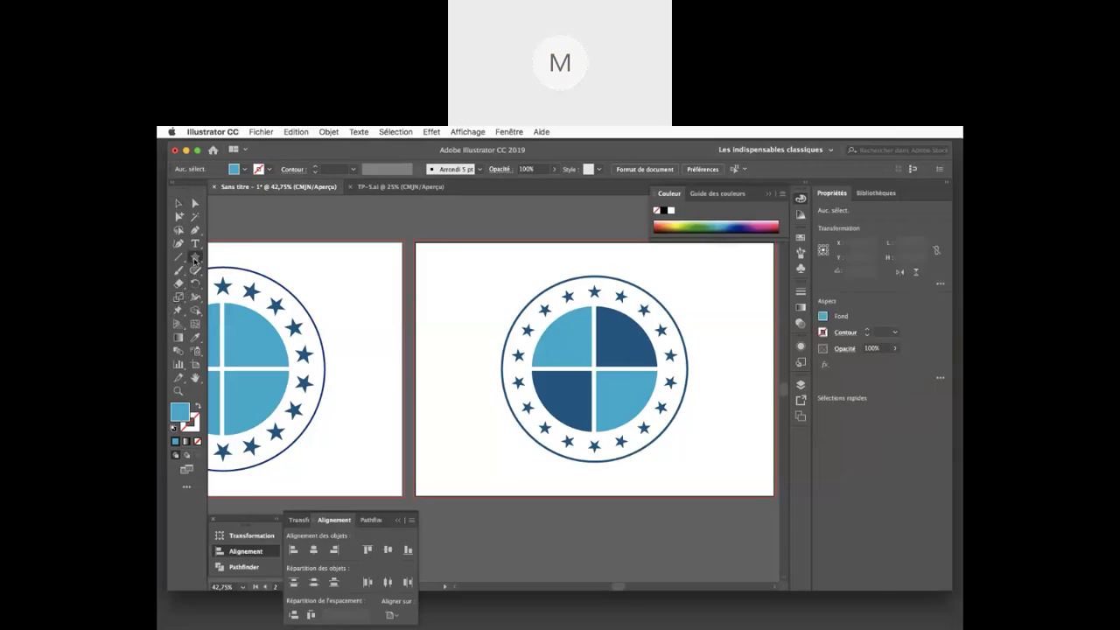
drag(462, 275, 467, 283)
key(v)
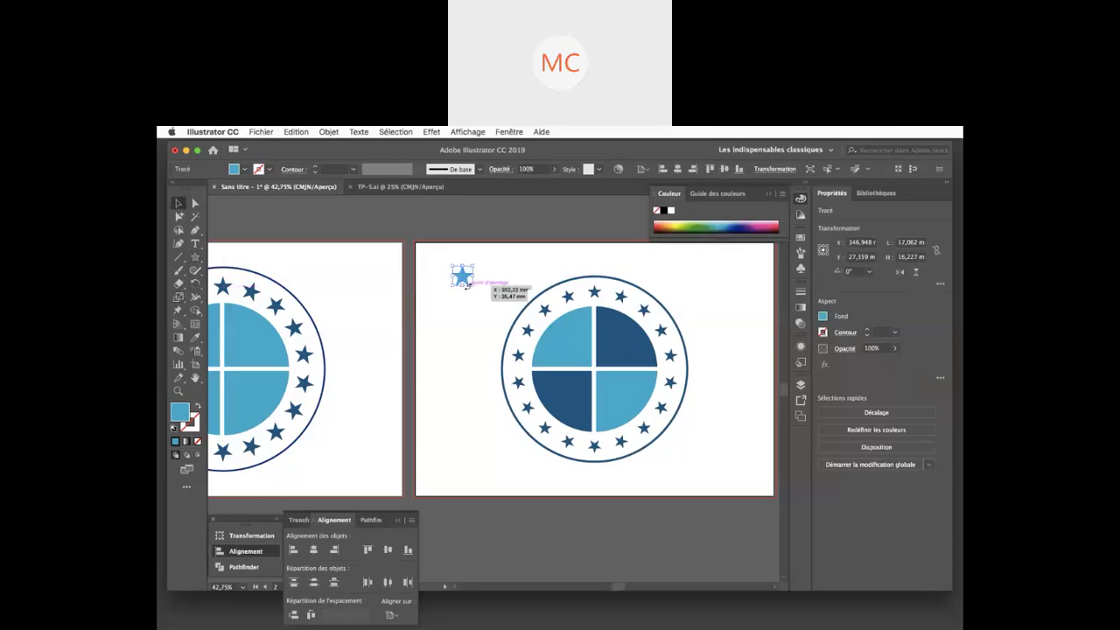
click(454, 282)
click(460, 279)
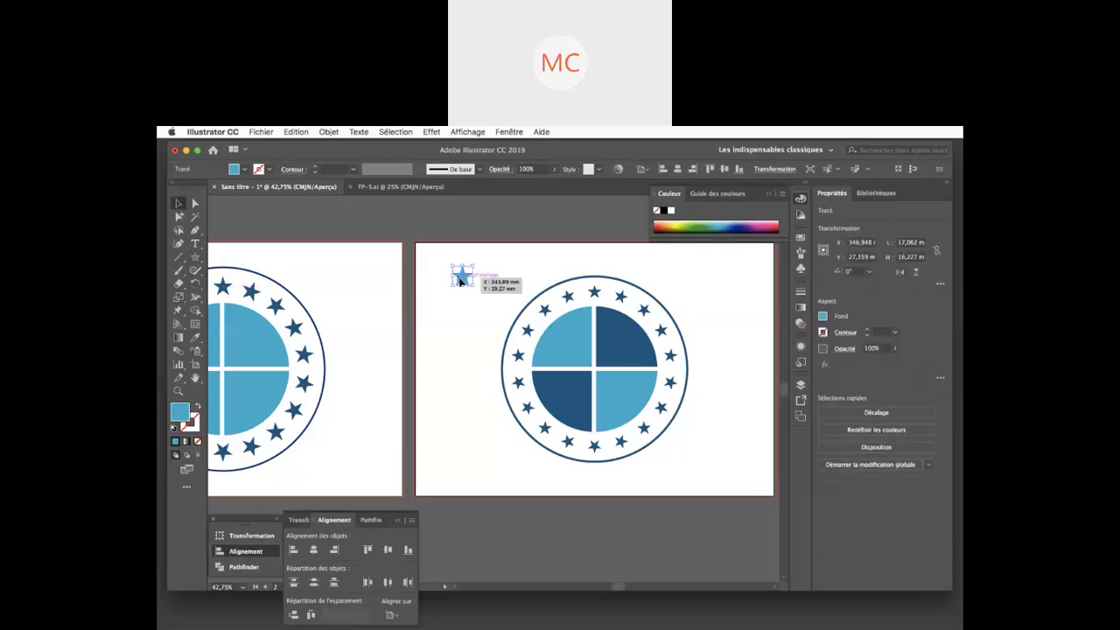
Copy the small star about 22 mm to the right and repeat the duplication to build a horizontal row.
drag(459, 280, 486, 281)
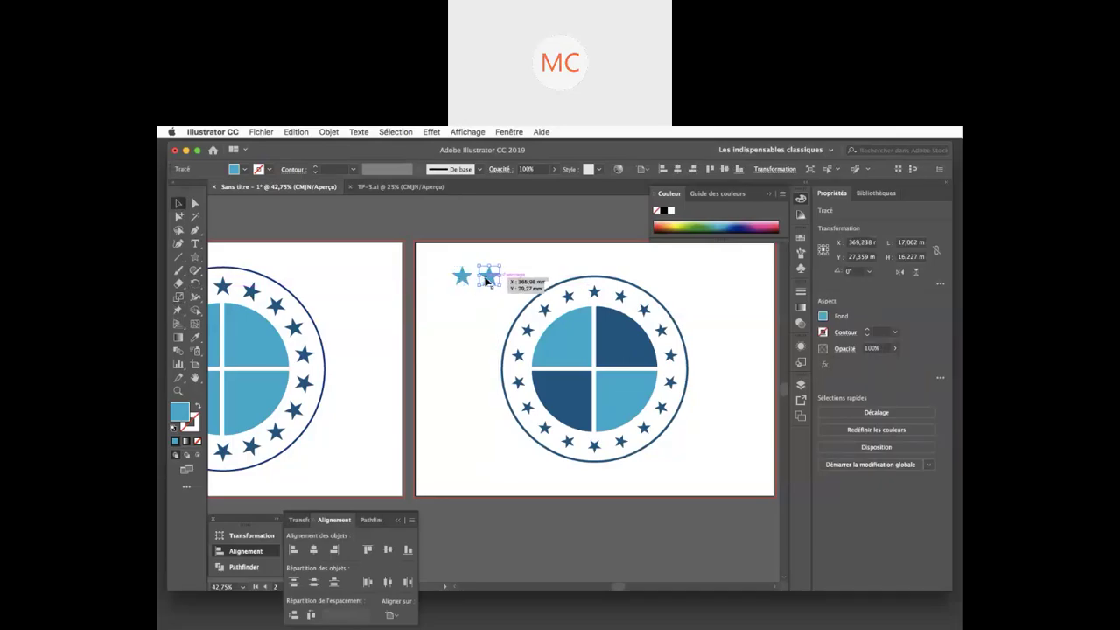
key(ctrl+d)
key(ctrl+d)
key(ctrl+d)
key(ctrl+d)
key(ctrl+d)
key(ctrl+d)
key(ctrl+d)
key(ctrl+d)
key(ctrl+d)
Undo the repeated copies and the drawing of the practice star.
key(ctrl+z)
key(ctrl+z)
key(ctrl+z)
key(ctrl+z)
key(ctrl+z)
key(ctrl+z)
key(ctrl+z)
key(ctrl+z)
key(ctrl+z)
key(ctrl+z)
key(ctrl+z)
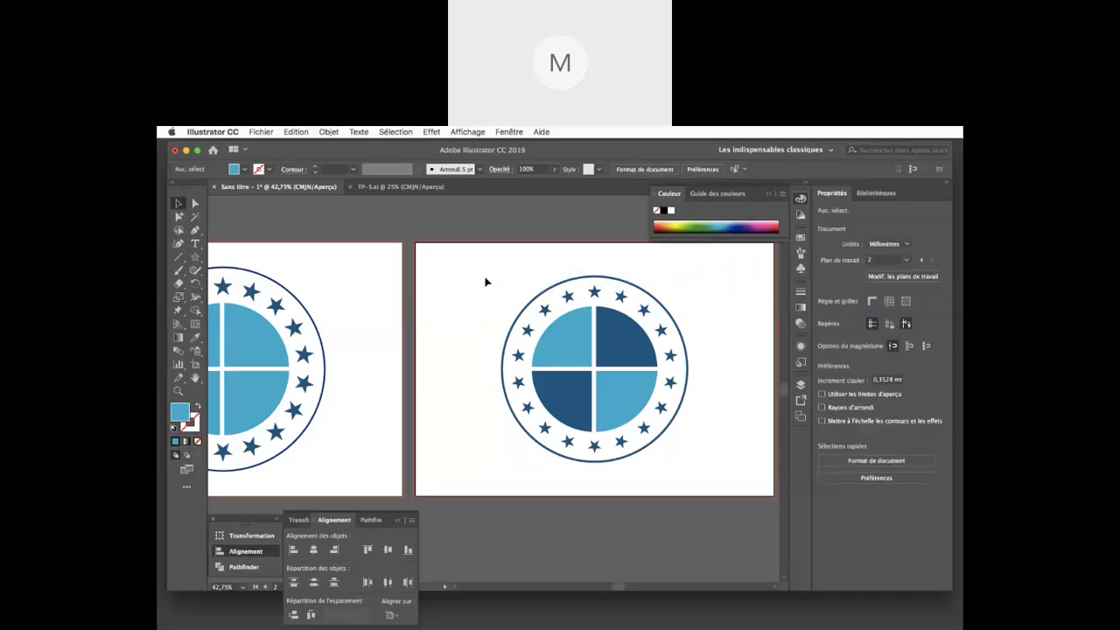
click(390, 616)
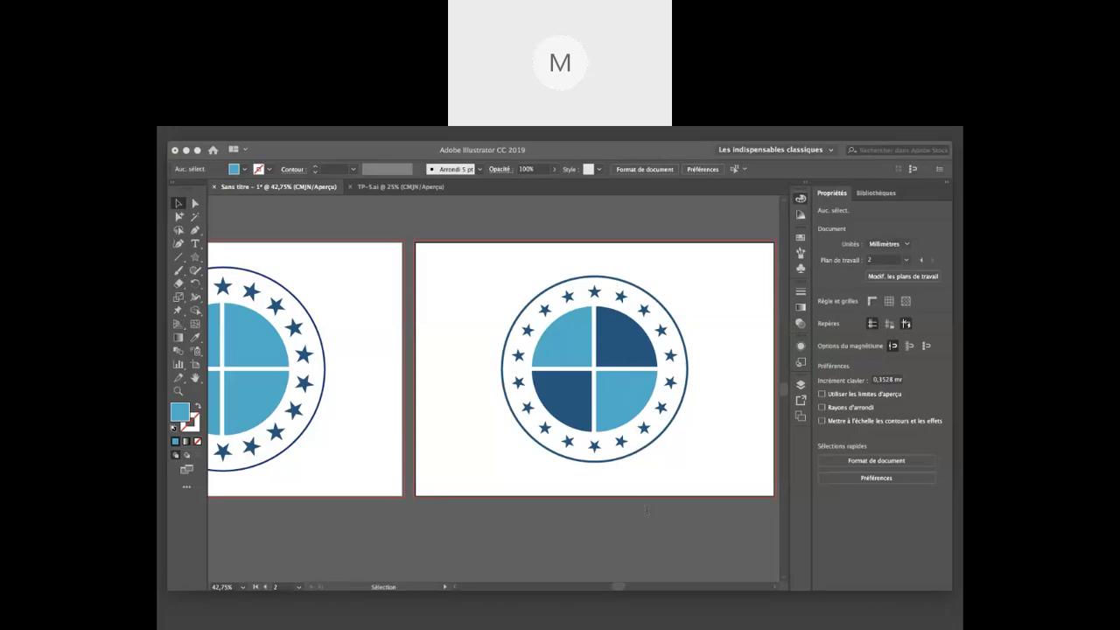
key(c)
key(m)
click(668, 152)
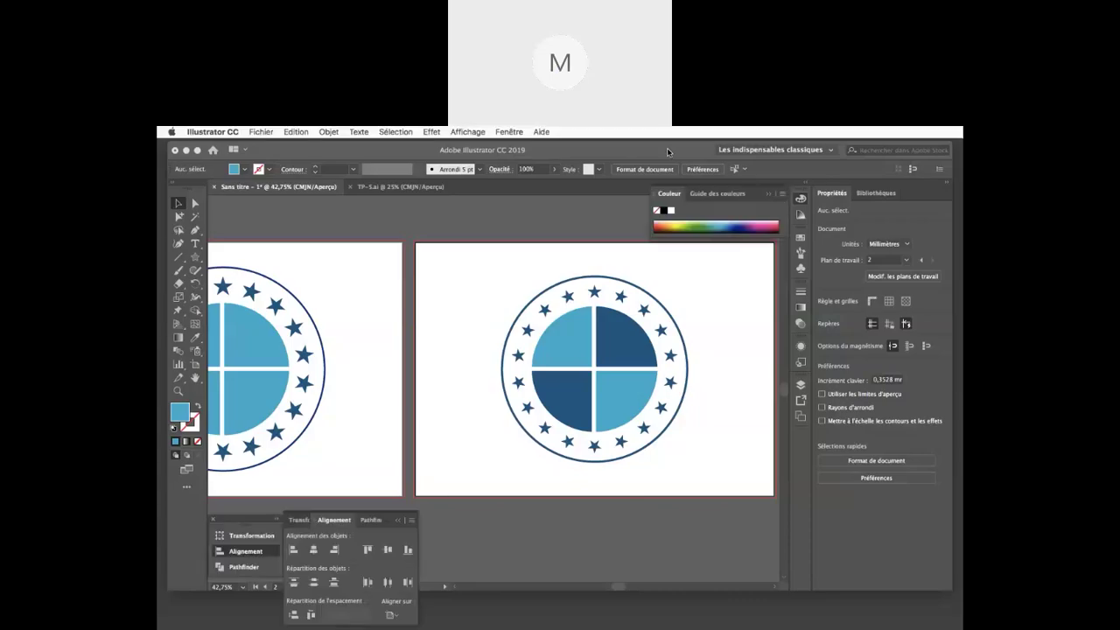
click(584, 350)
click(613, 391)
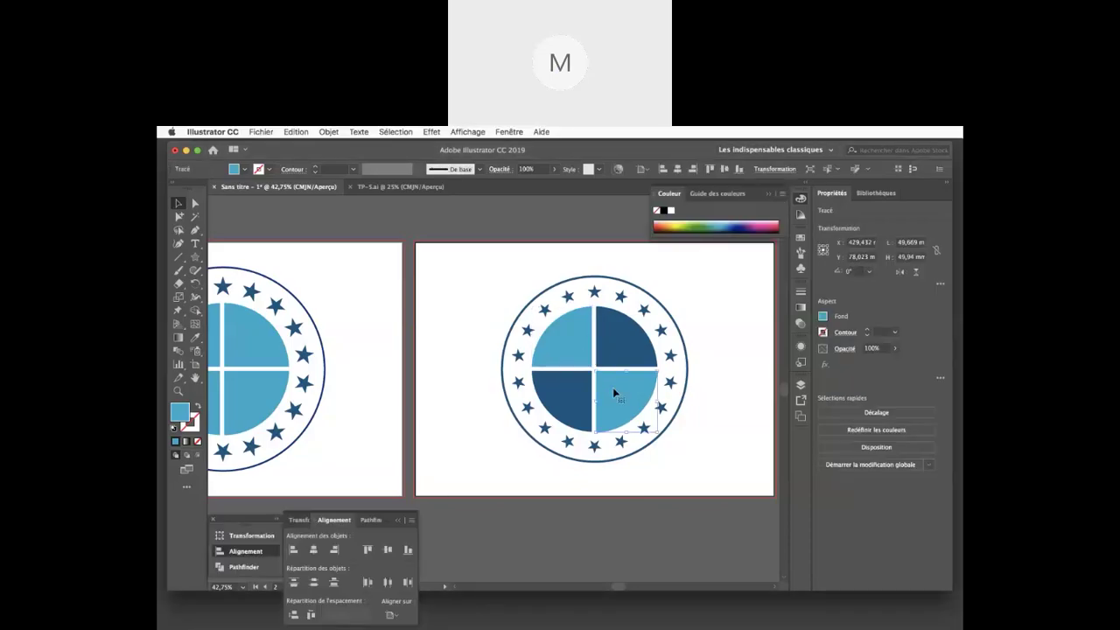
click(572, 396)
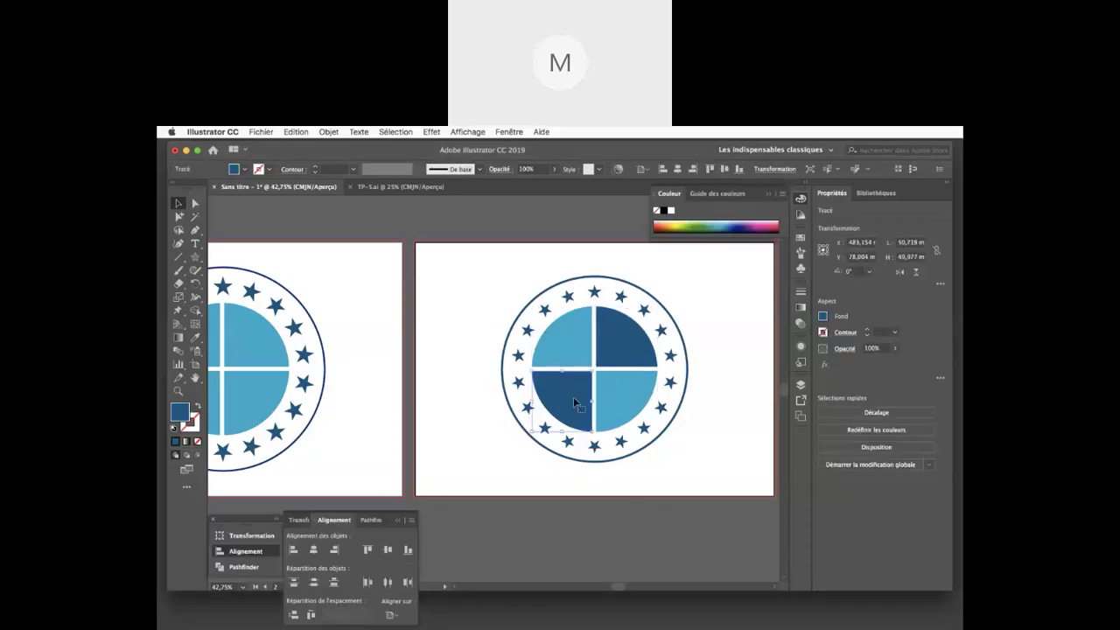
click(703, 396)
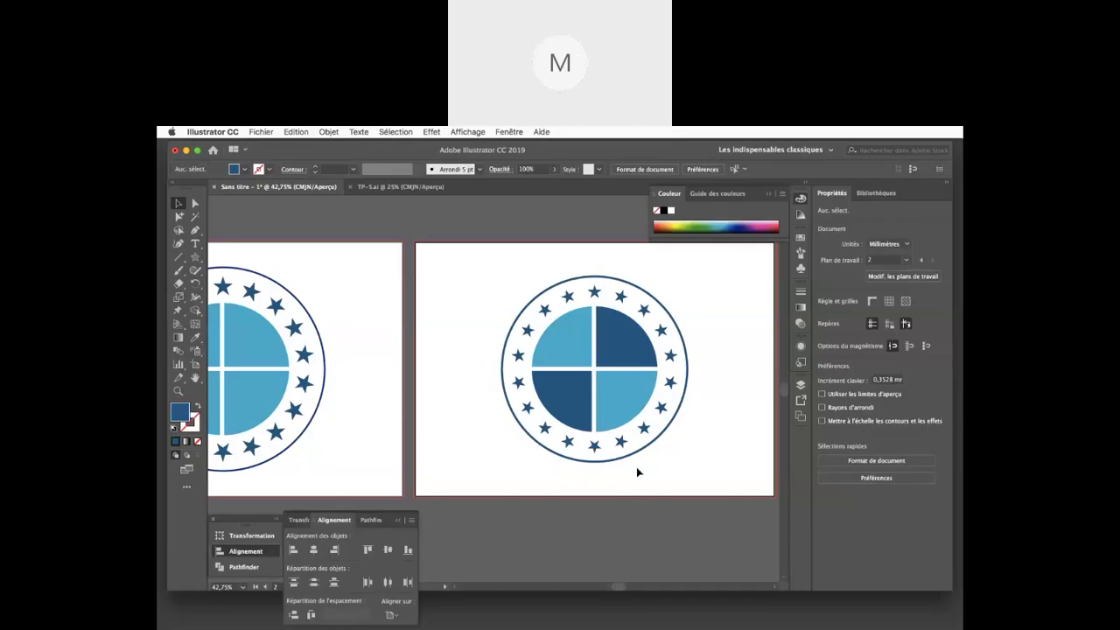
Collapse the expanded alignment options and compare the two emblems.
click(267, 551)
scroll(360, 529, left, 2)
scroll(361, 528, down, 1)
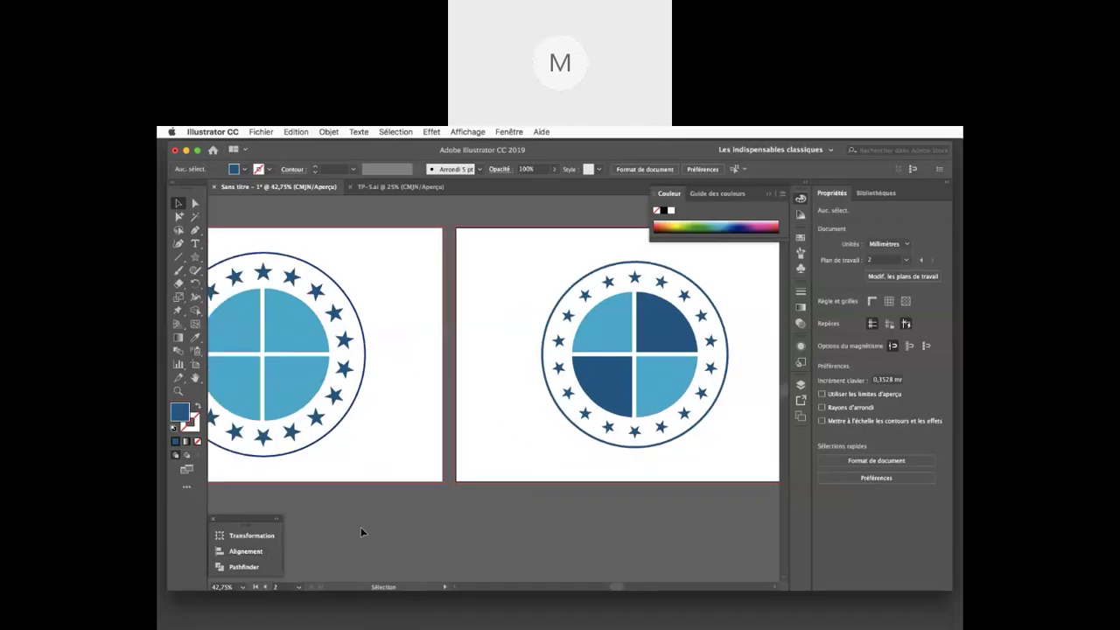
scroll(360, 527, left, 4)
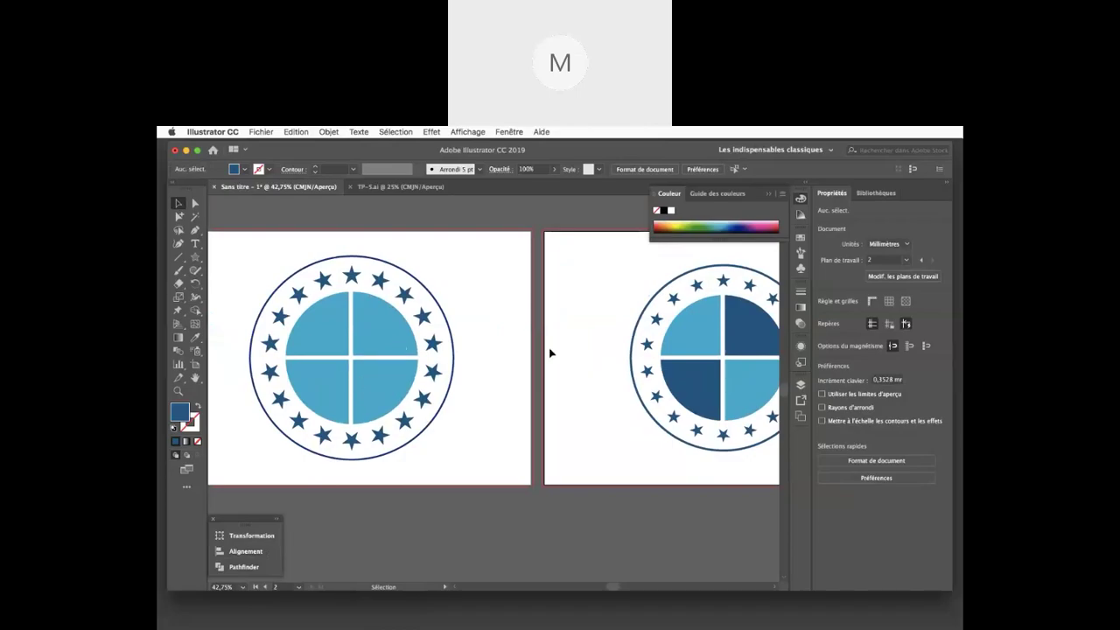
scroll(549, 352, right, 4)
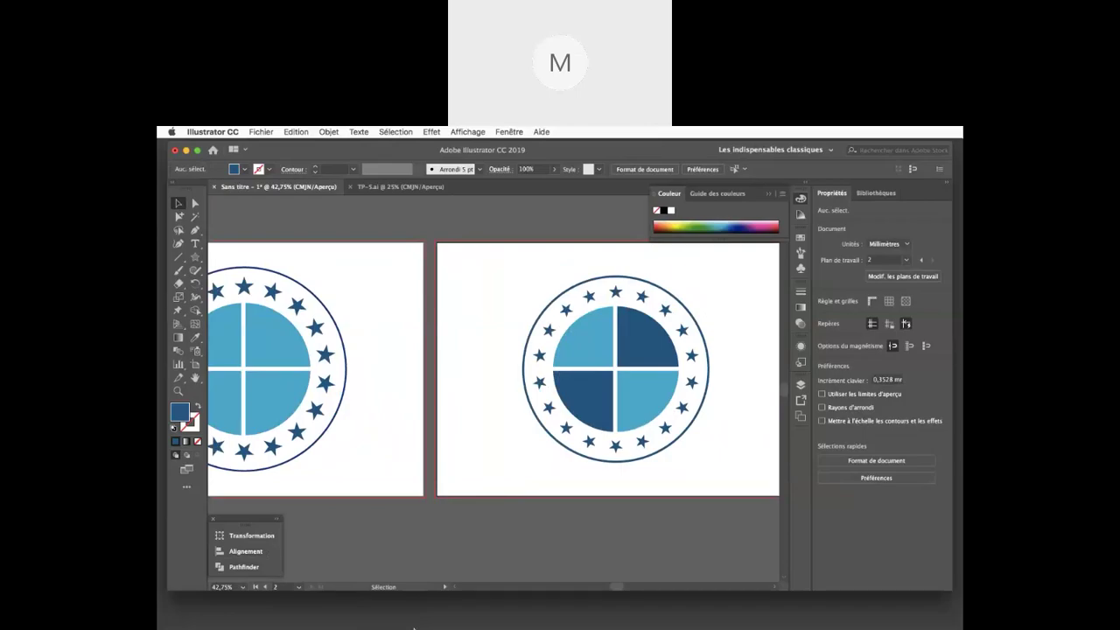
Open the TP LIVRE ET GRAPHE.ai document, accepting that its embedded colour profile is ignored.
click(193, 622)
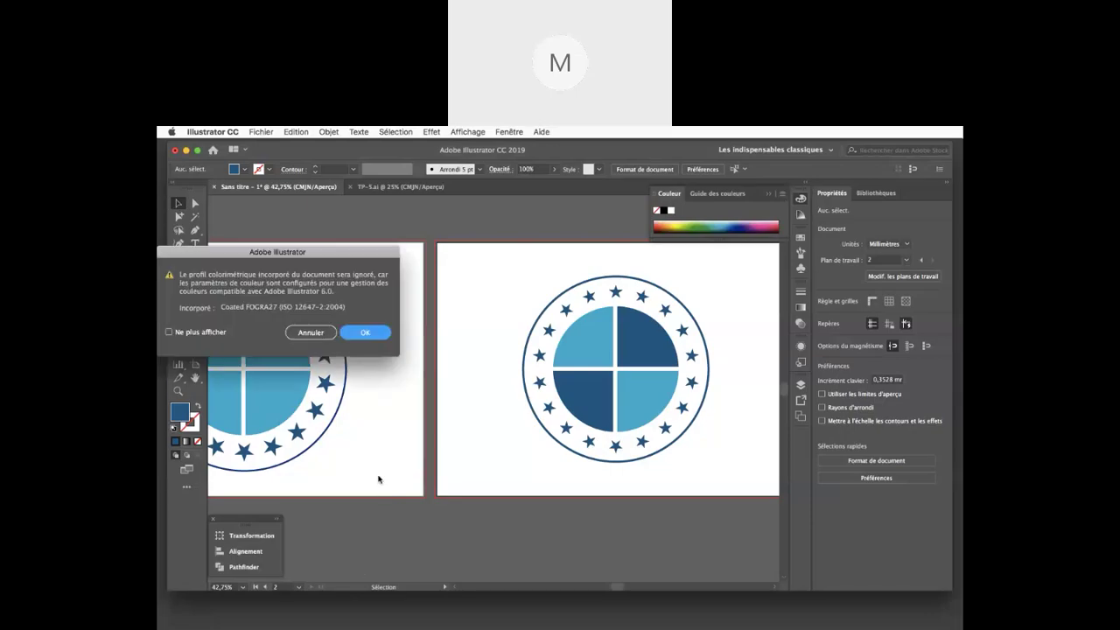
click(366, 335)
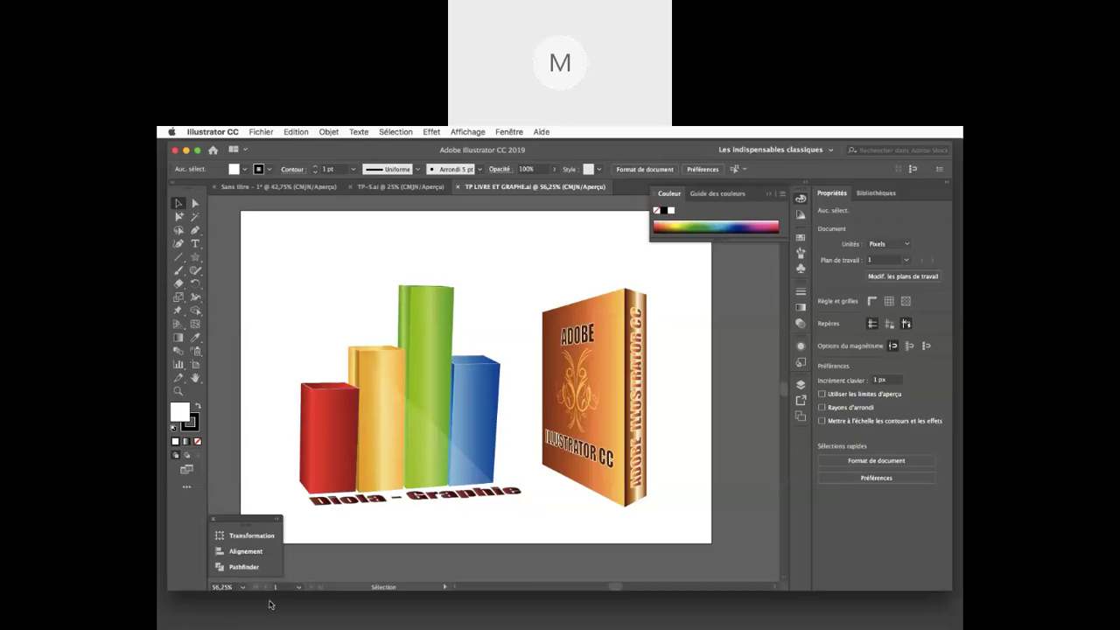
click(193, 615)
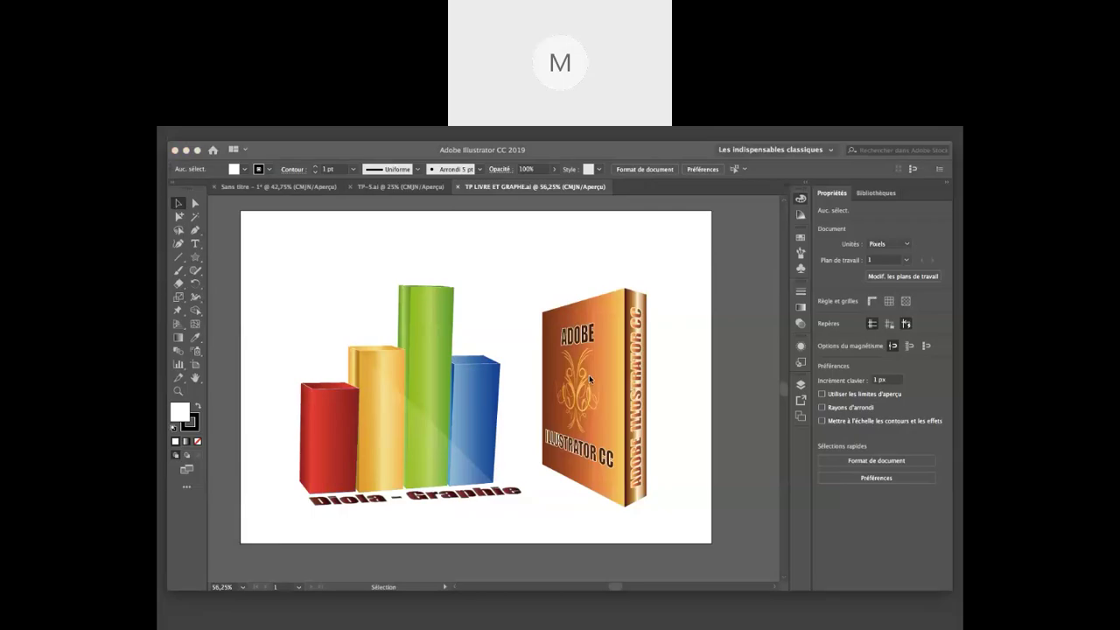
Return to the untitled document and delete the whole first emblem, including its stars, outline and quadrants, from the first artboard.
click(296, 196)
click(296, 192)
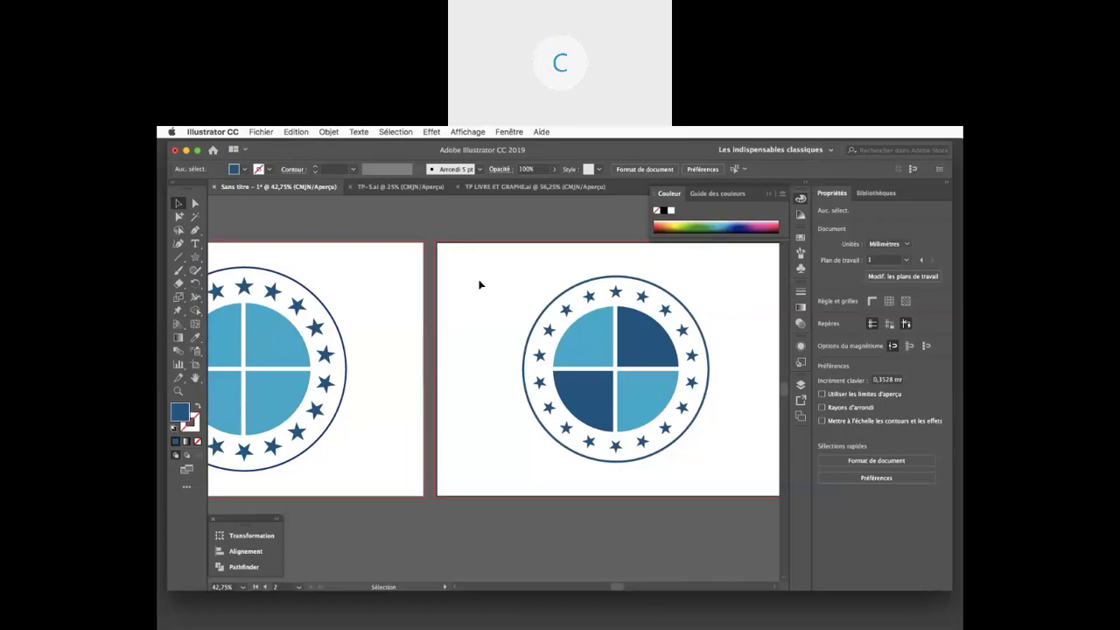
scroll(479, 284, left, 3)
scroll(479, 284, up, 1)
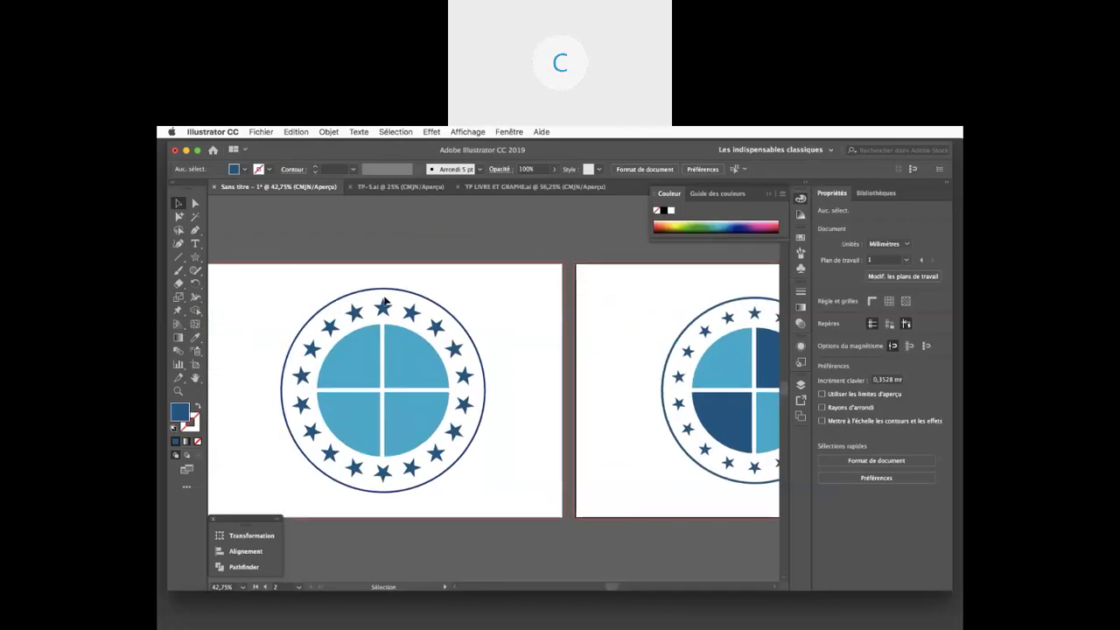
drag(279, 305, 348, 370)
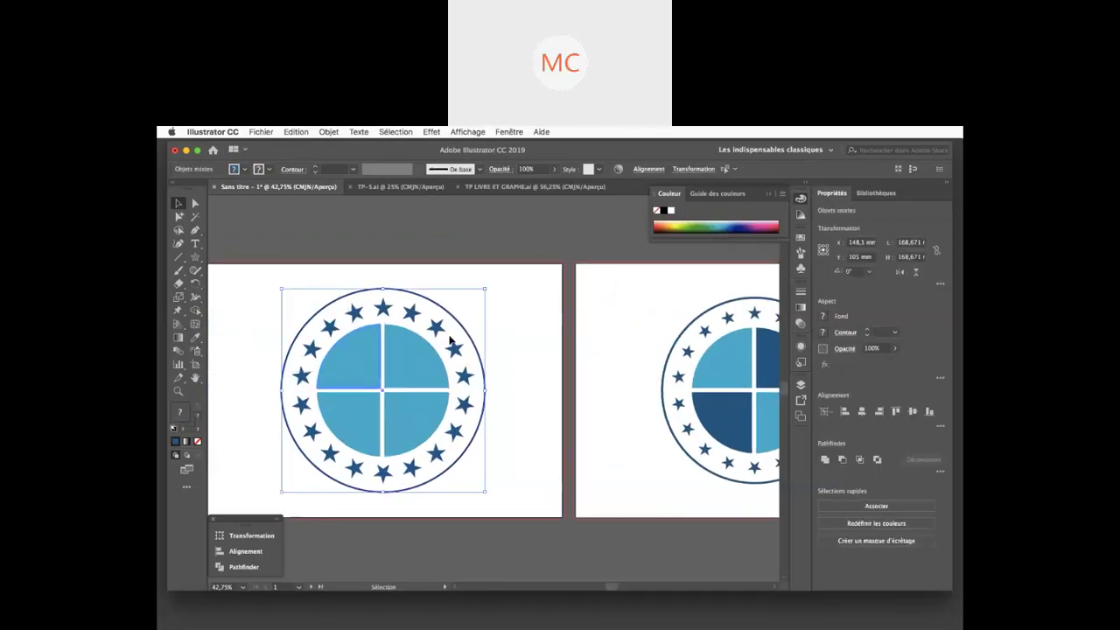
key(Delete)
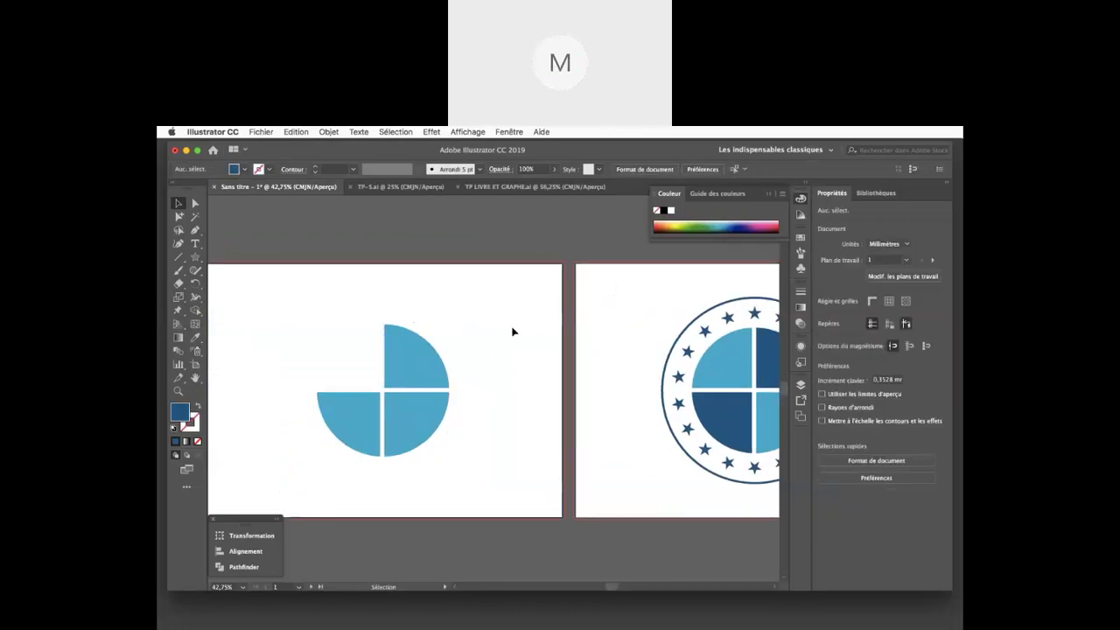
drag(505, 322, 320, 463)
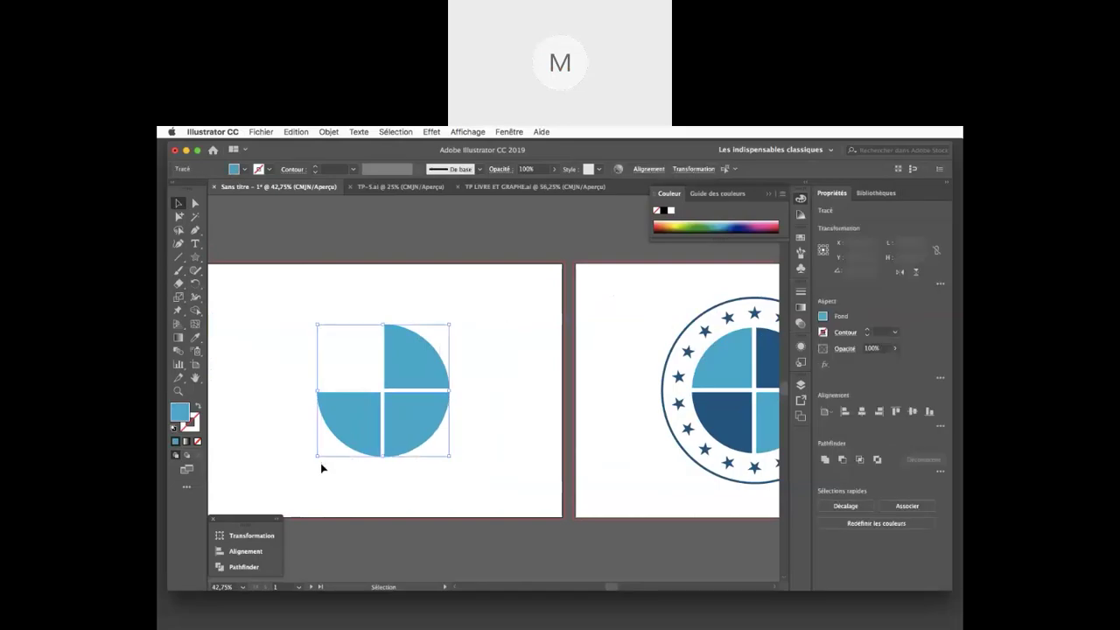
key(Delete)
Draw a circle about 102 mm wide on the first artboard and swap its fill and outline, leaving a light blue outline only.
key(l)
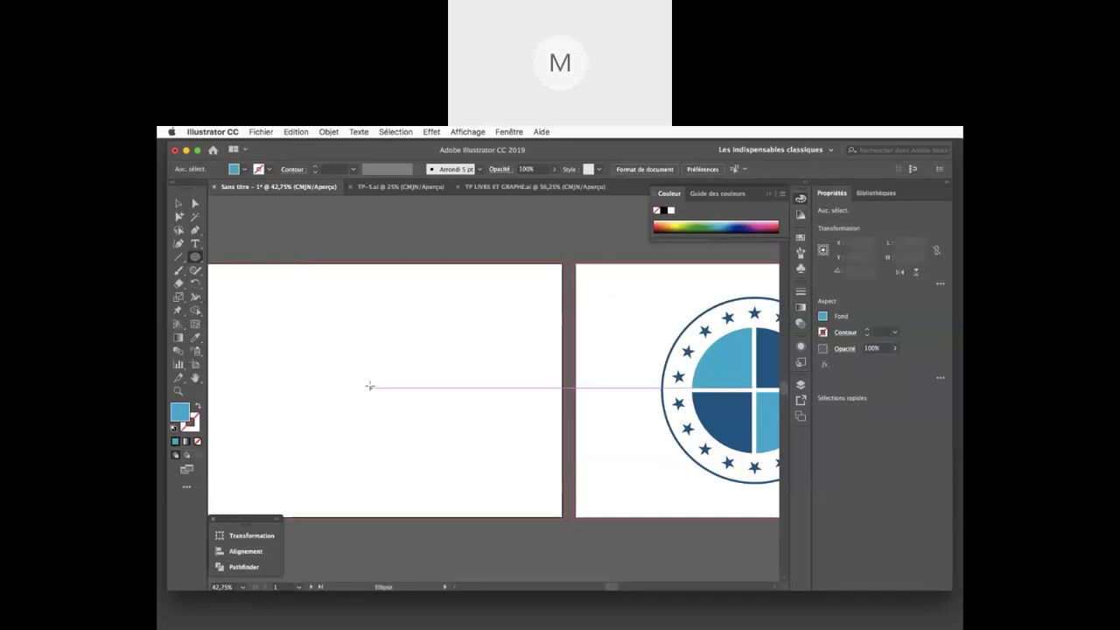
drag(370, 375, 430, 437)
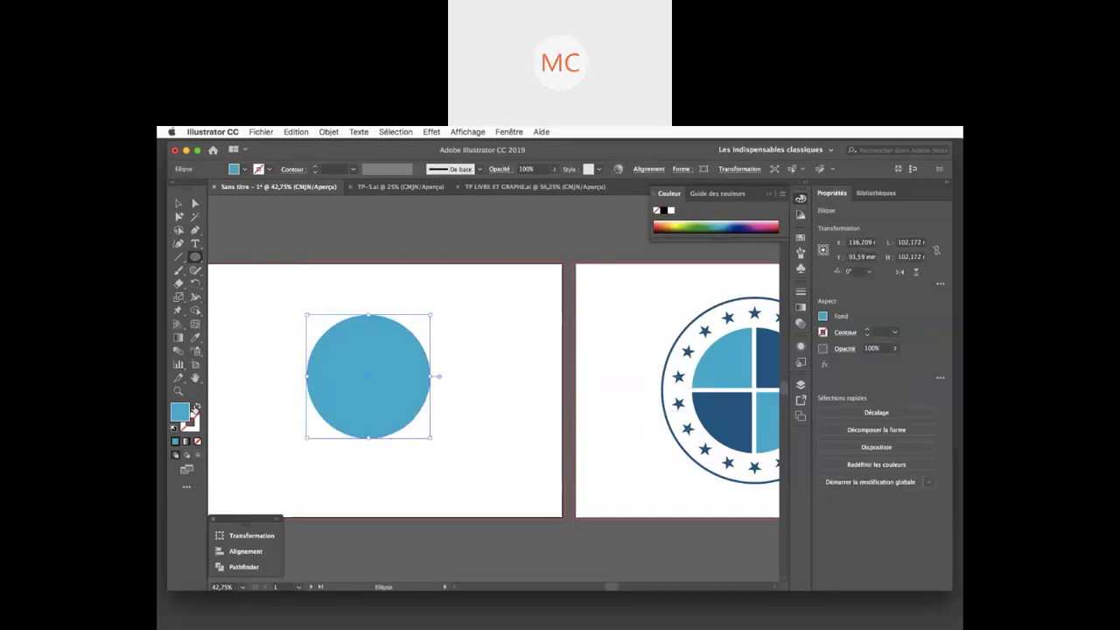
click(196, 406)
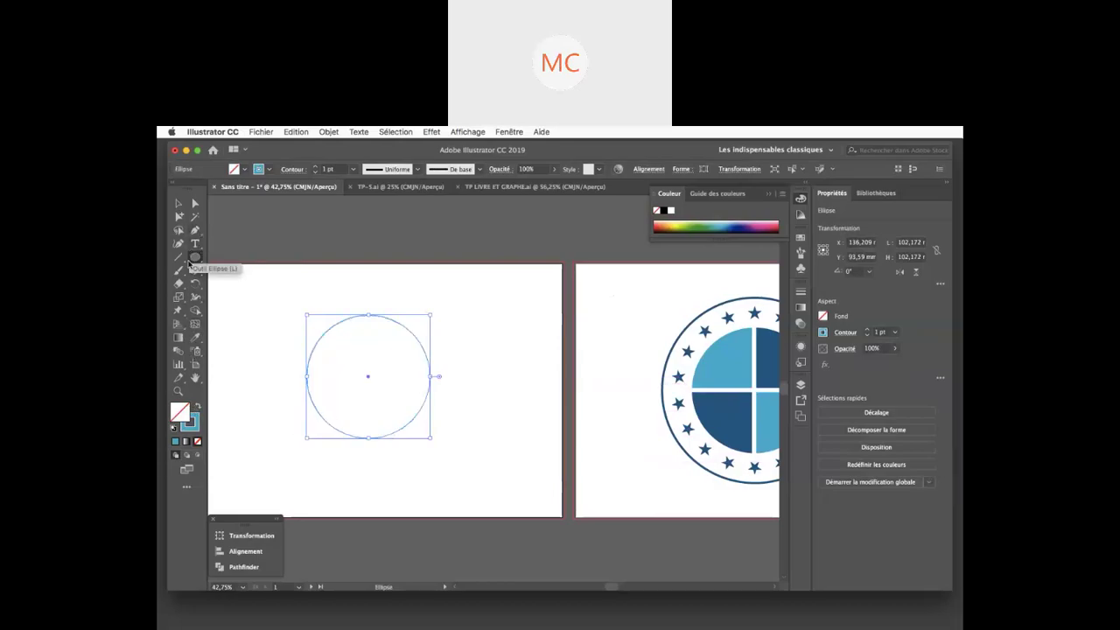
Draw a five-pointed star about 17 mm wide centred above the circle and copy the second emblem's dark blue fill onto it.
drag(194, 259, 258, 310)
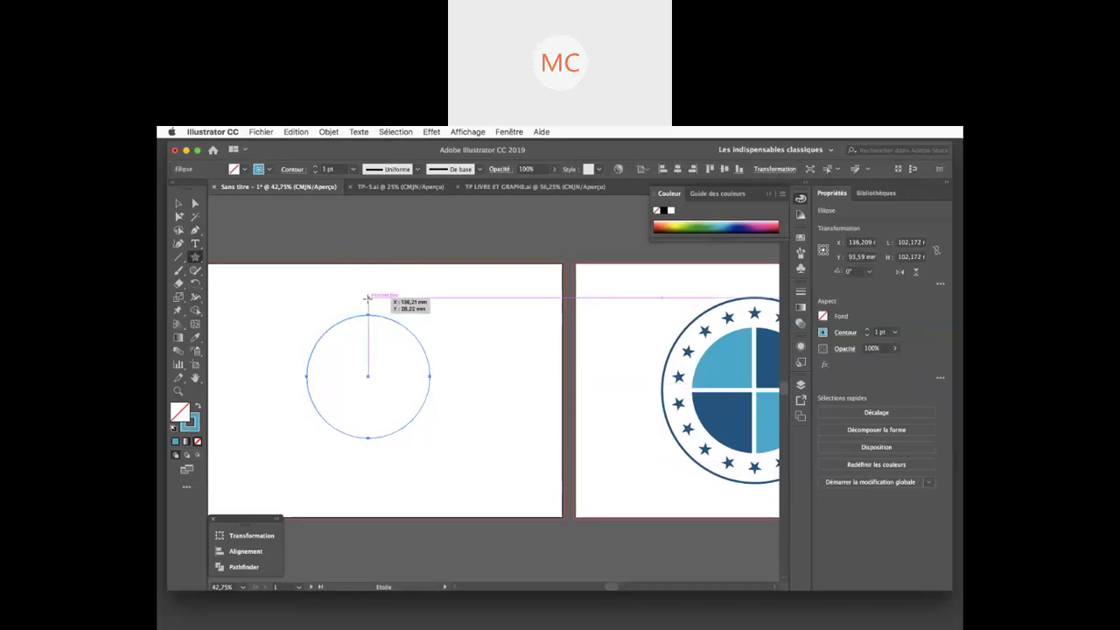
drag(368, 299, 368, 302)
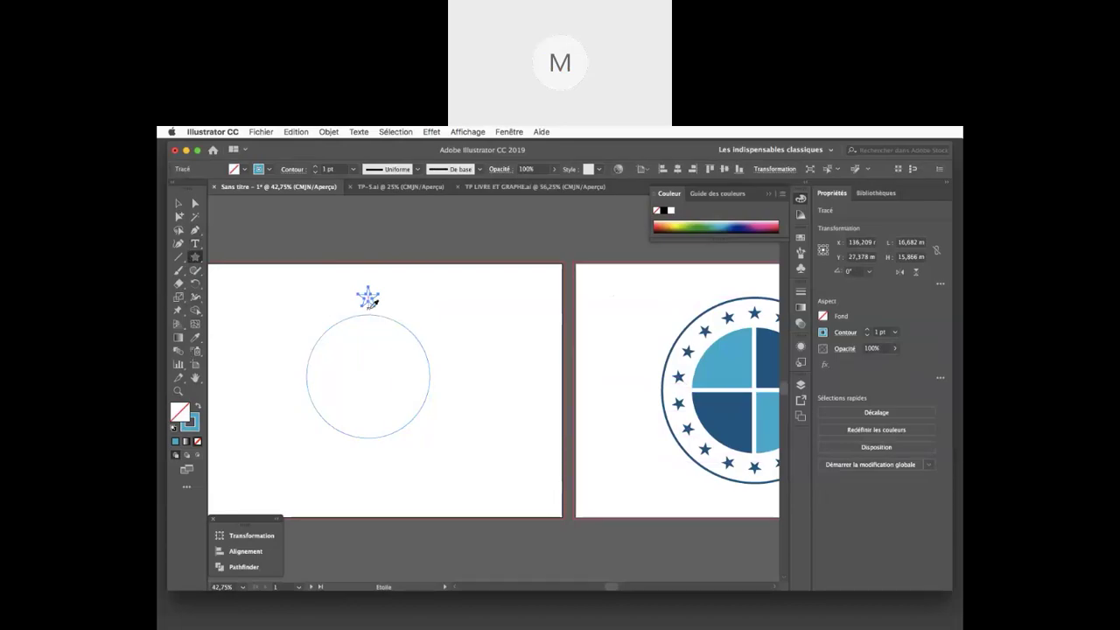
key(i)
click(710, 399)
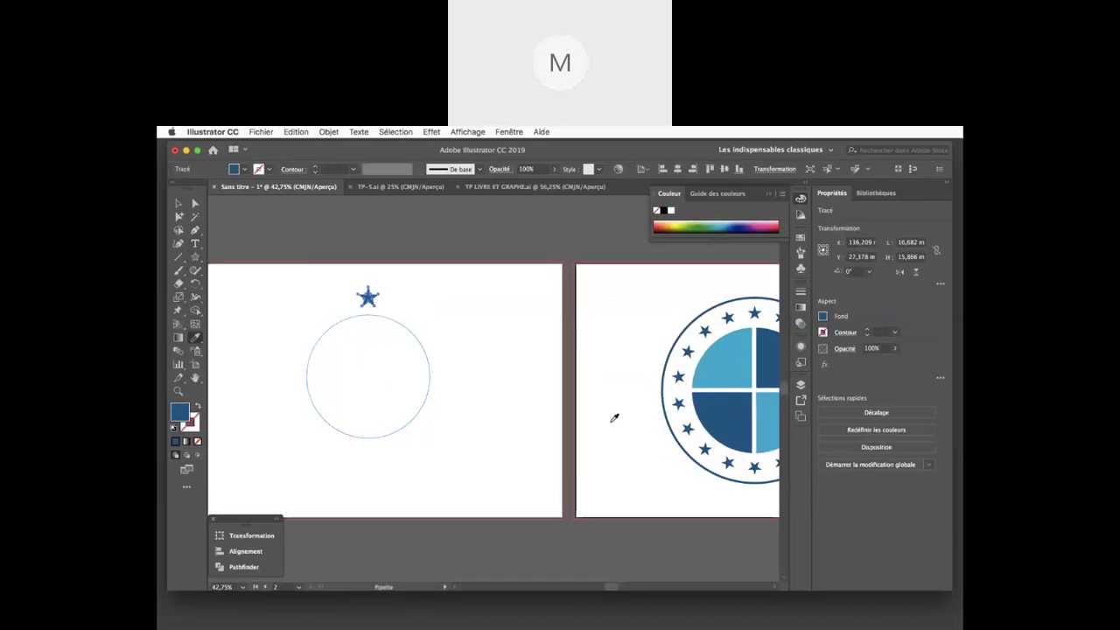
key(v)
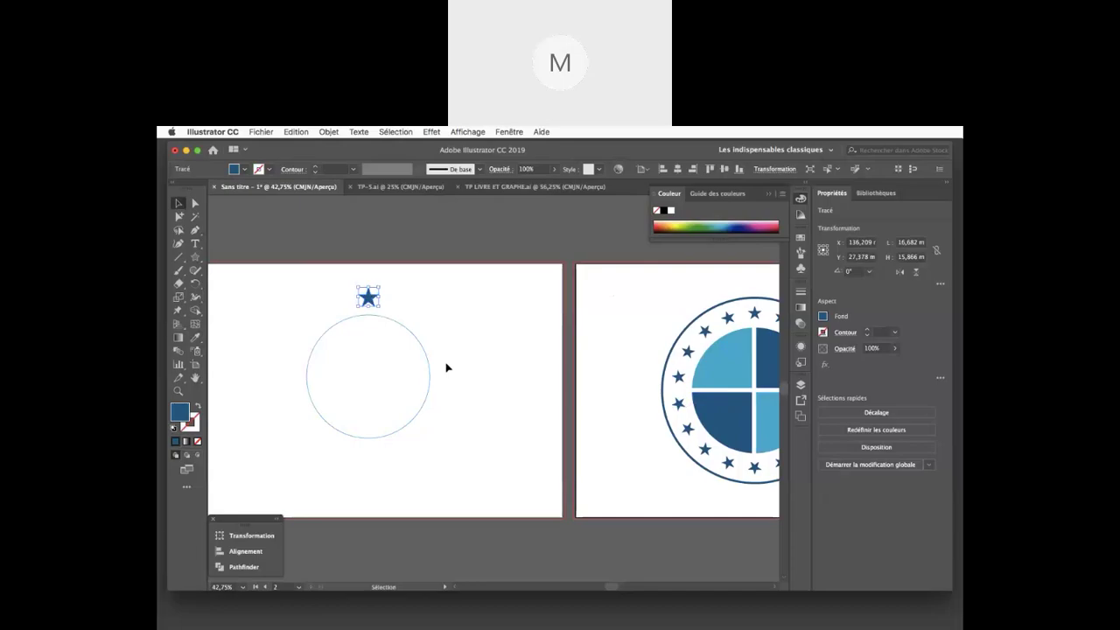
Nudge the star slightly down towards the circle, and select the circle.
key(Down)
key(Down)
key(Down)
key(Down)
key(Down)
key(Down)
click(429, 376)
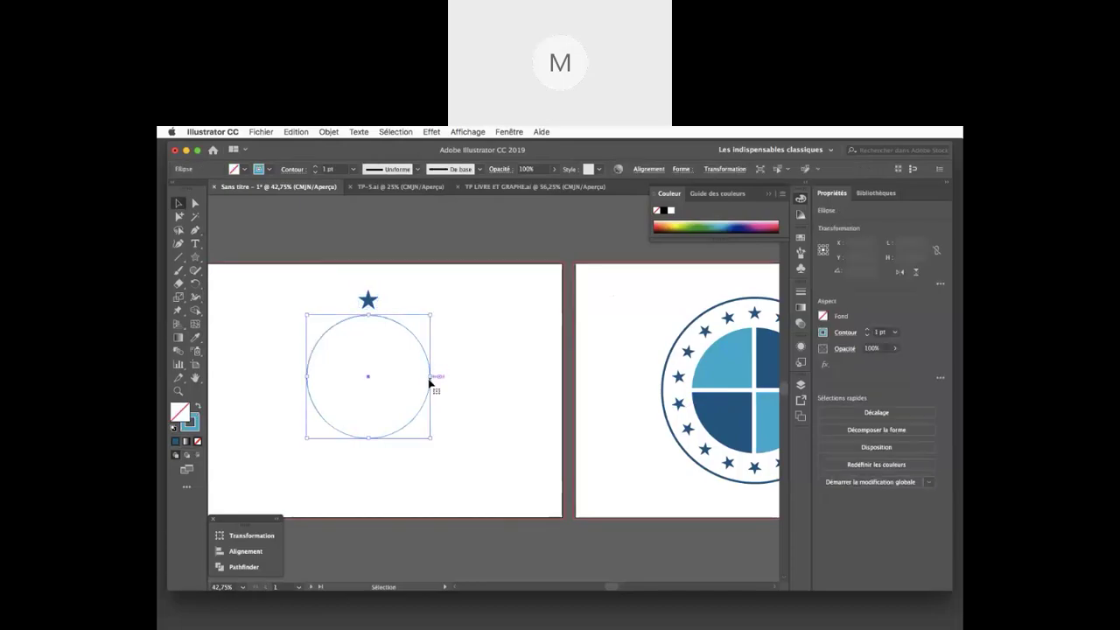
Copy the second emblem's 5 pt dark blue ring outline onto the circle, and deselect it.
key(i)
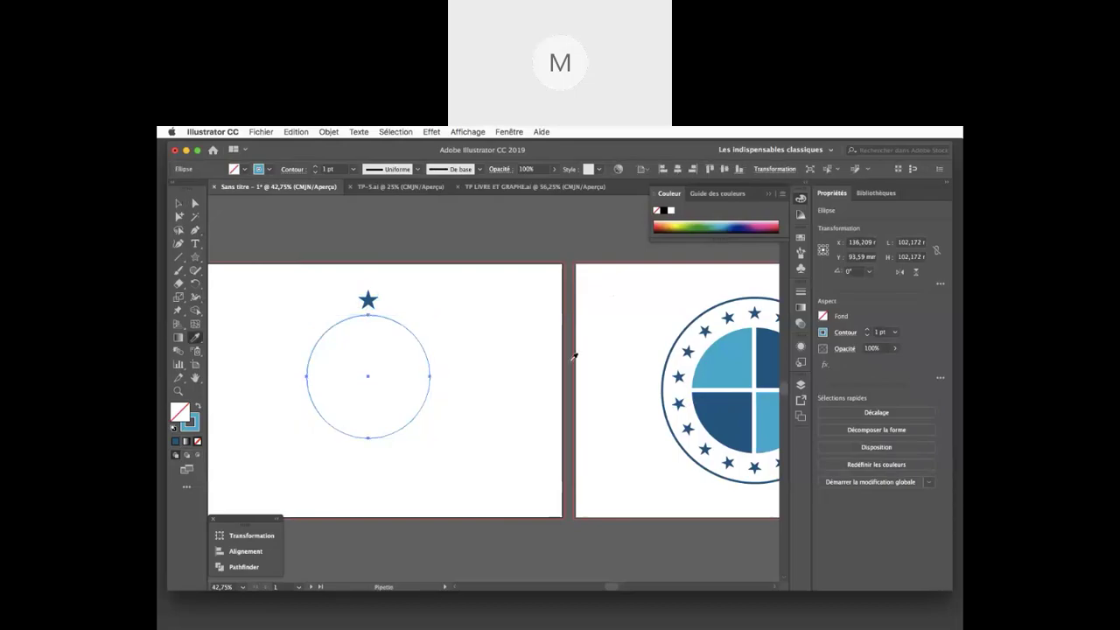
click(667, 372)
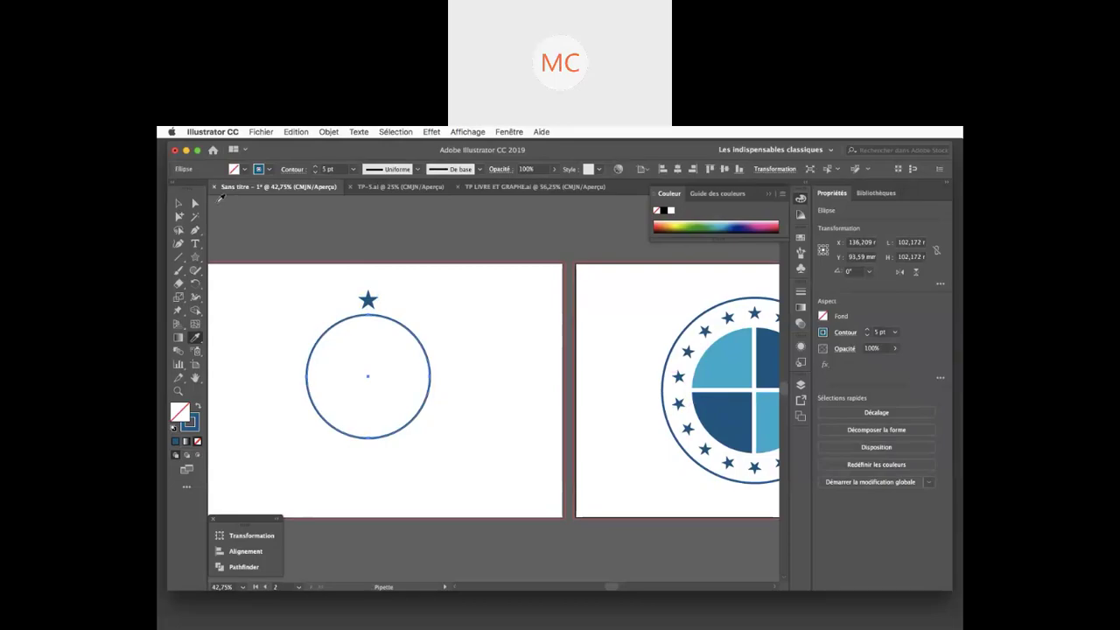
click(179, 204)
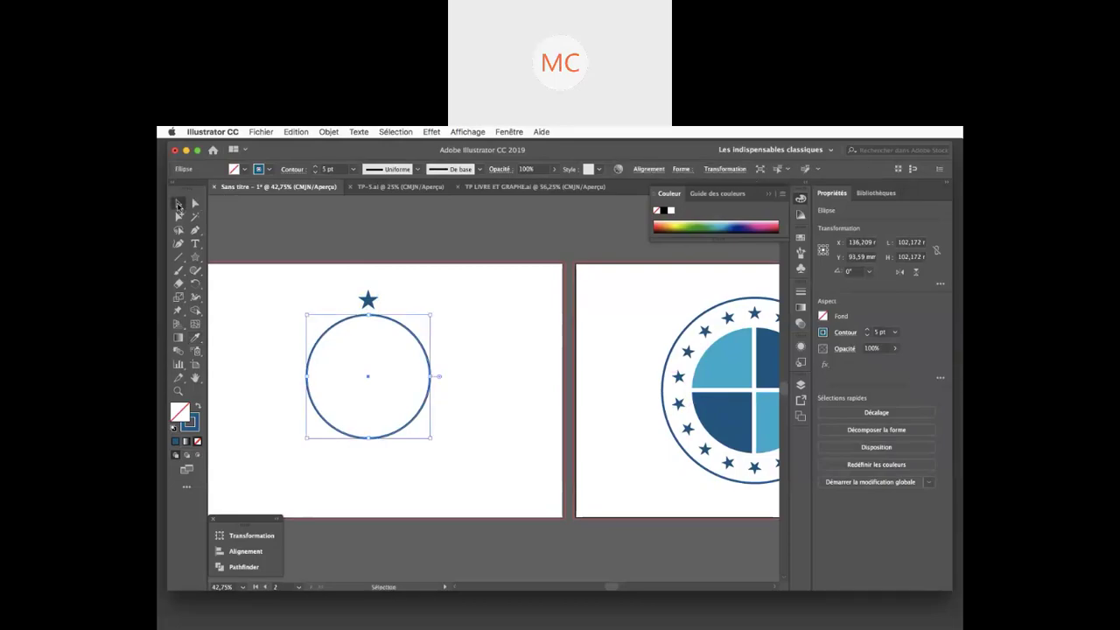
click(482, 297)
Rotate a copy of the star by 20° around the circle's centre, comparing the result with the preview on and off.
click(368, 301)
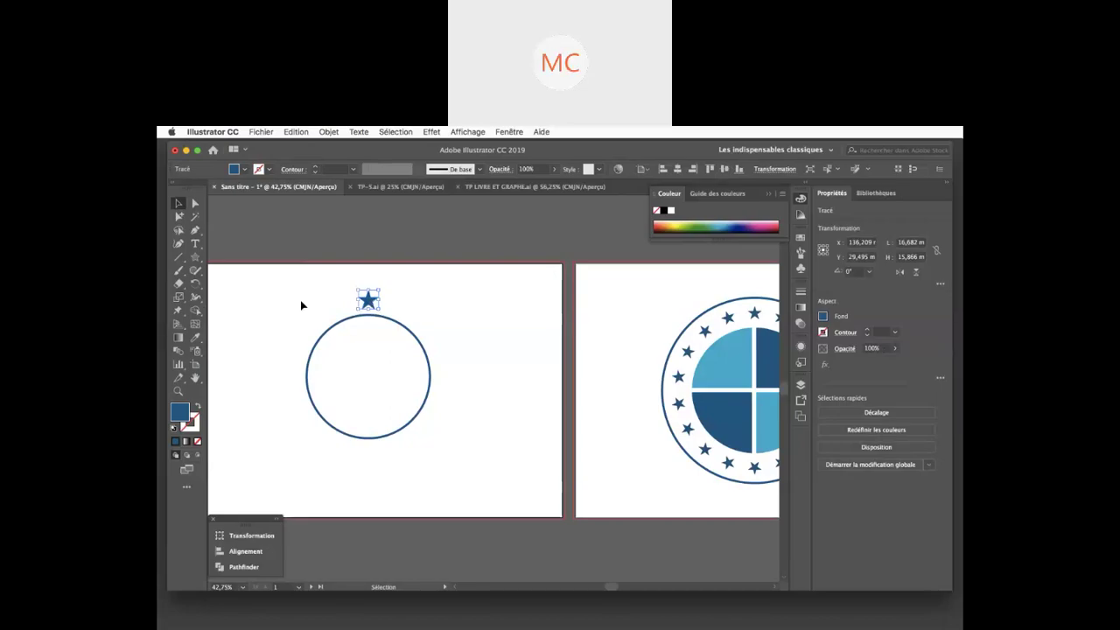
key(r)
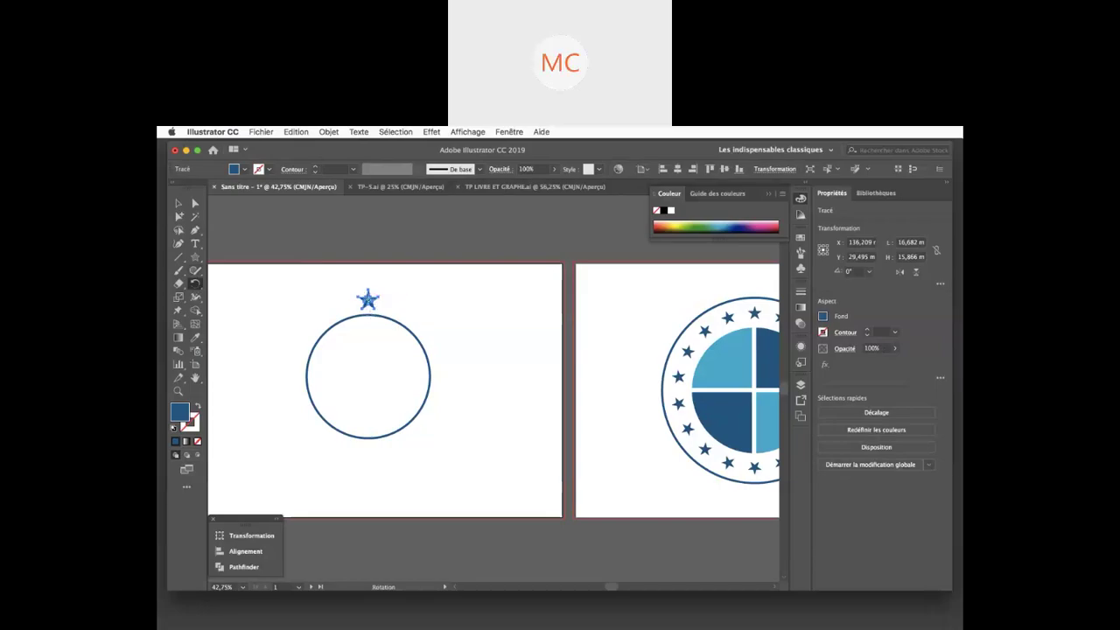
alt+click(367, 376)
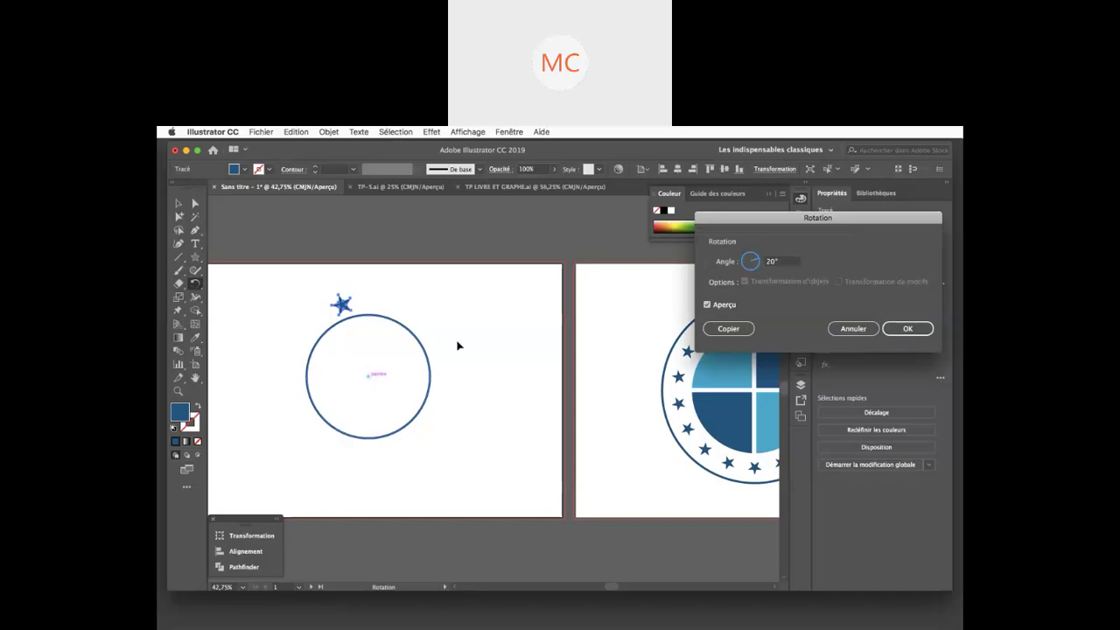
drag(746, 298, 574, 388)
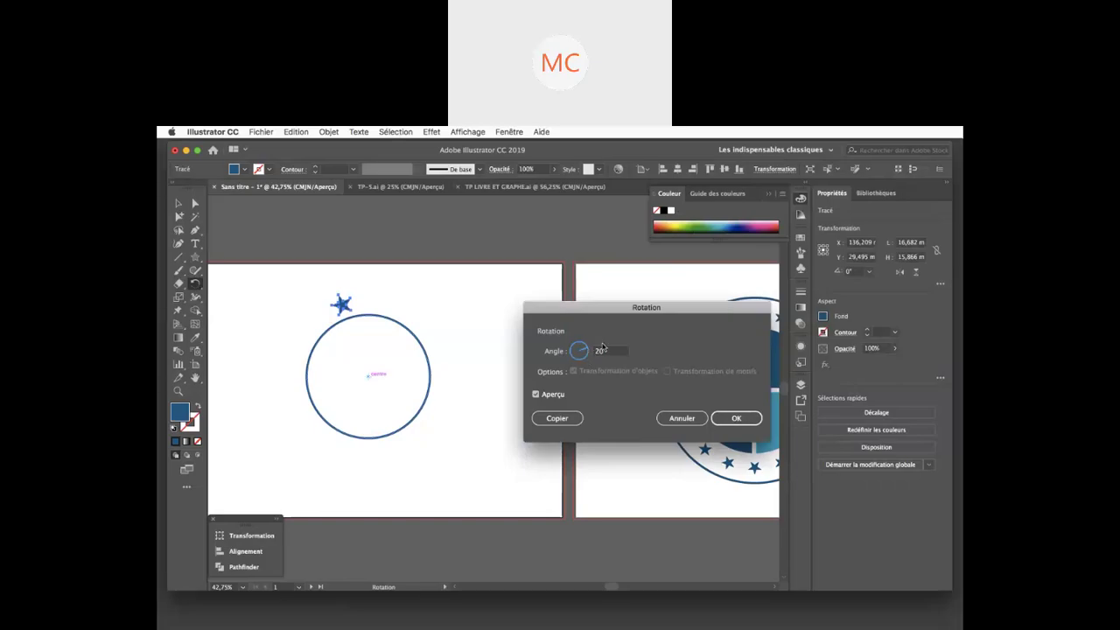
click(535, 395)
click(536, 395)
click(536, 396)
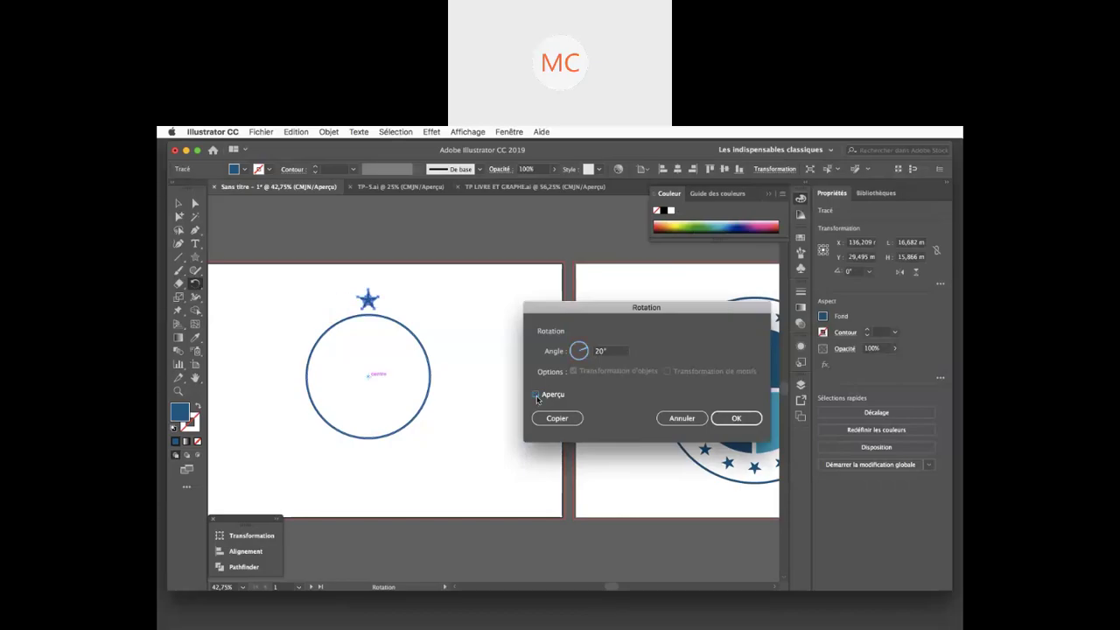
click(537, 395)
click(536, 396)
click(536, 395)
click(536, 396)
click(536, 395)
drag(575, 312, 427, 313)
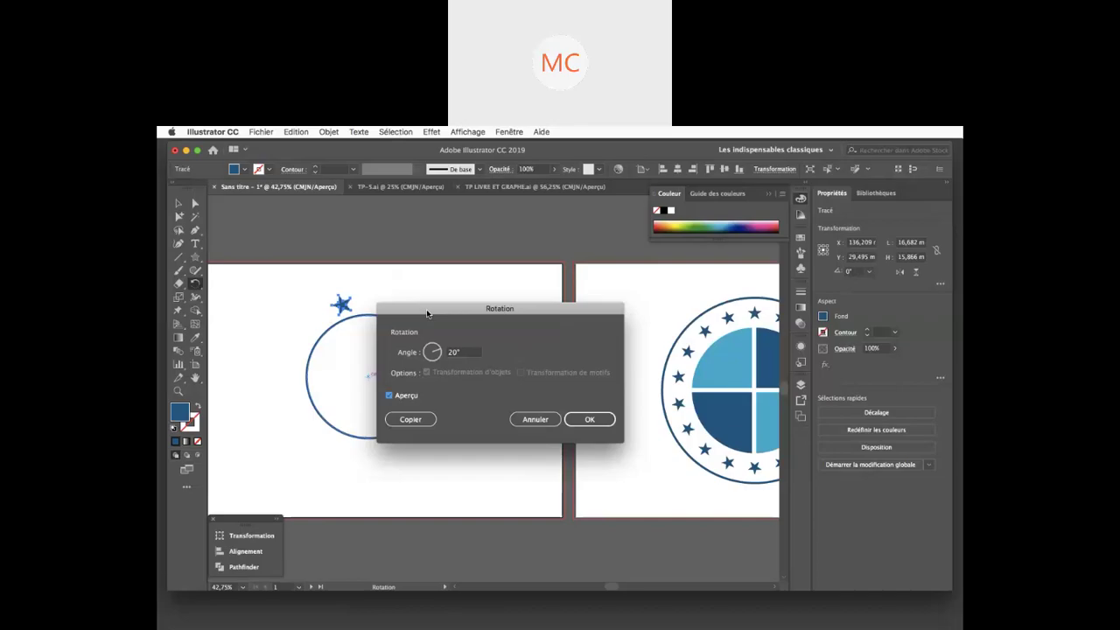
click(404, 420)
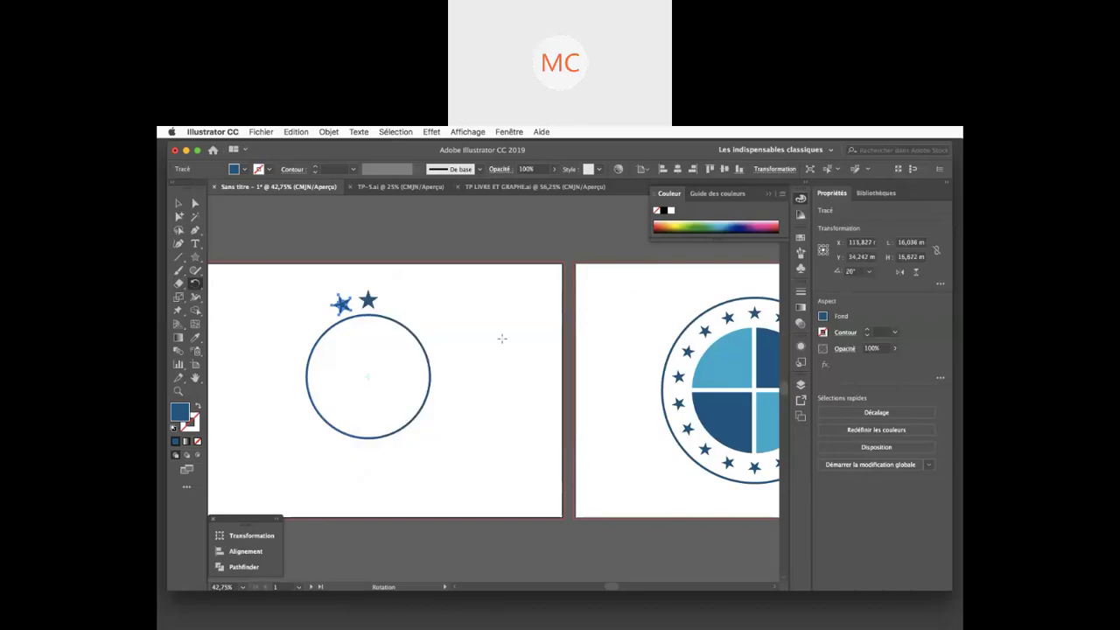
Repeat the rotated star copy until evenly spaced stars form a complete ring around the circle.
key(v)
key(ctrl+d)
key(ctrl+d)
key(ctrl+d)
key(ctrl+d)
key(ctrl+d)
key(ctrl+d)
key(ctrl+d)
key(ctrl+d)
key(ctrl+d)
key(ctrl+d)
key(ctrl+d)
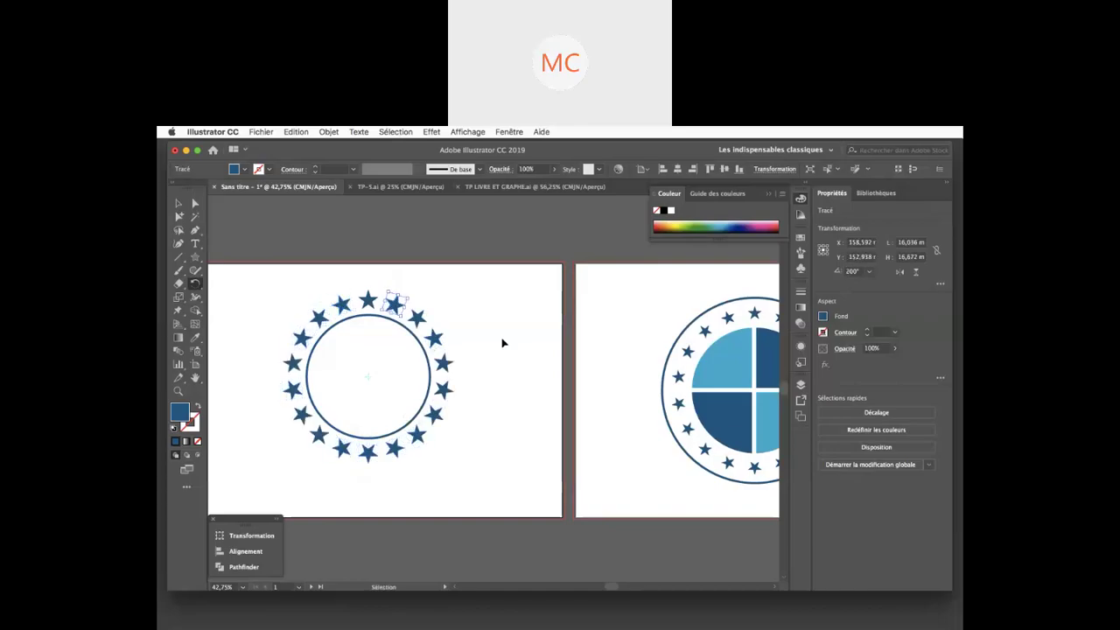
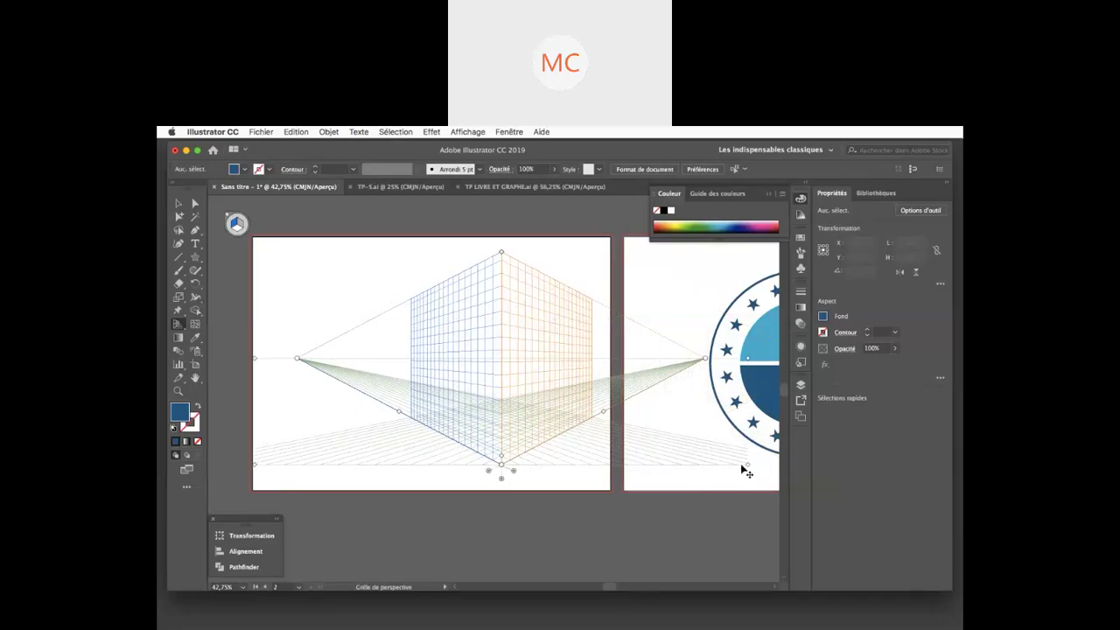
Replace the two-point perspective grid with the one-point normal view preset and move that grid onto the first artboard.
drag(746, 470, 704, 477)
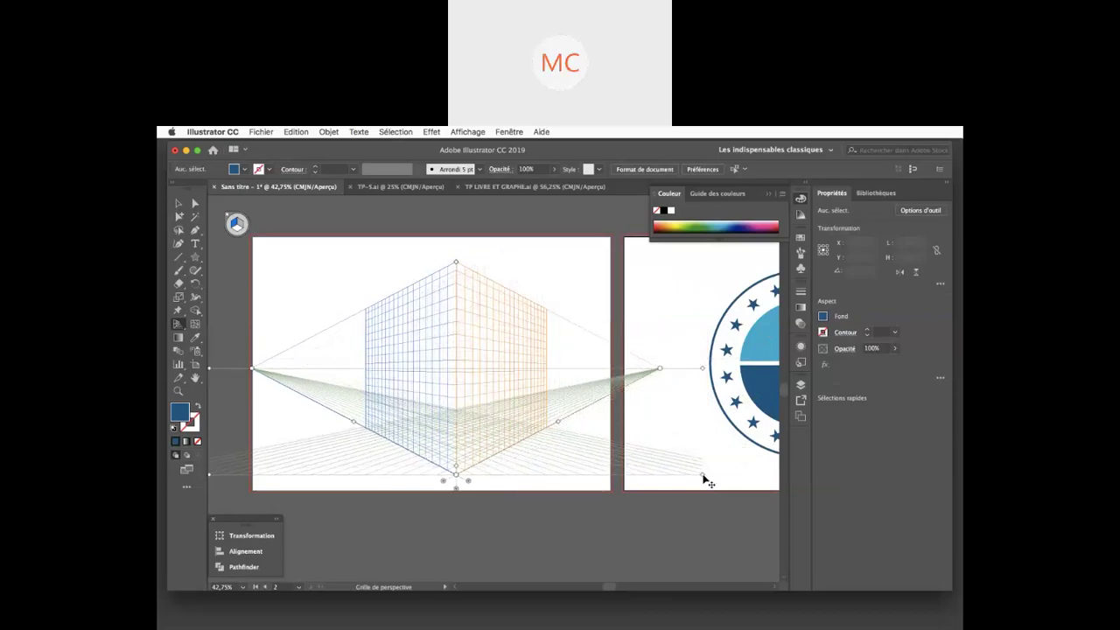
click(481, 132)
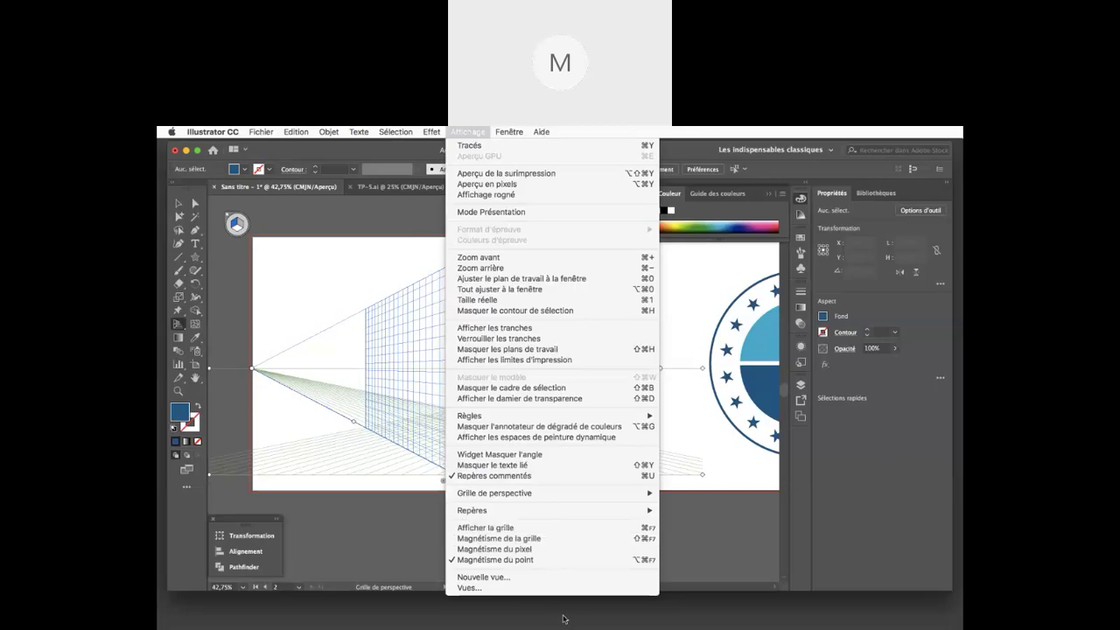
mouse_move(646, 498)
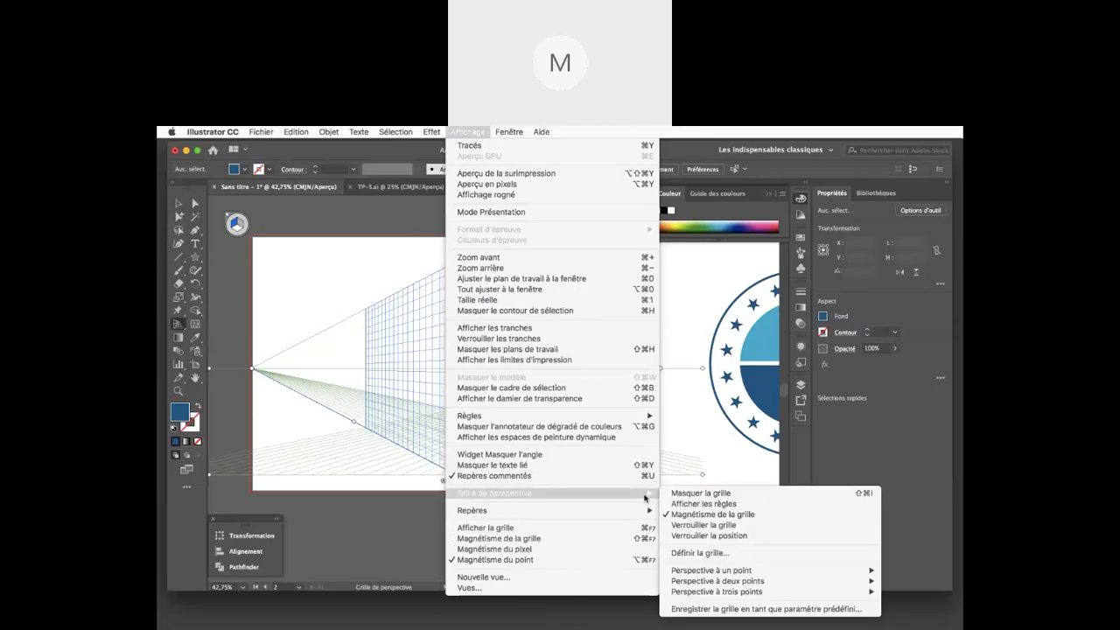
mouse_move(716, 569)
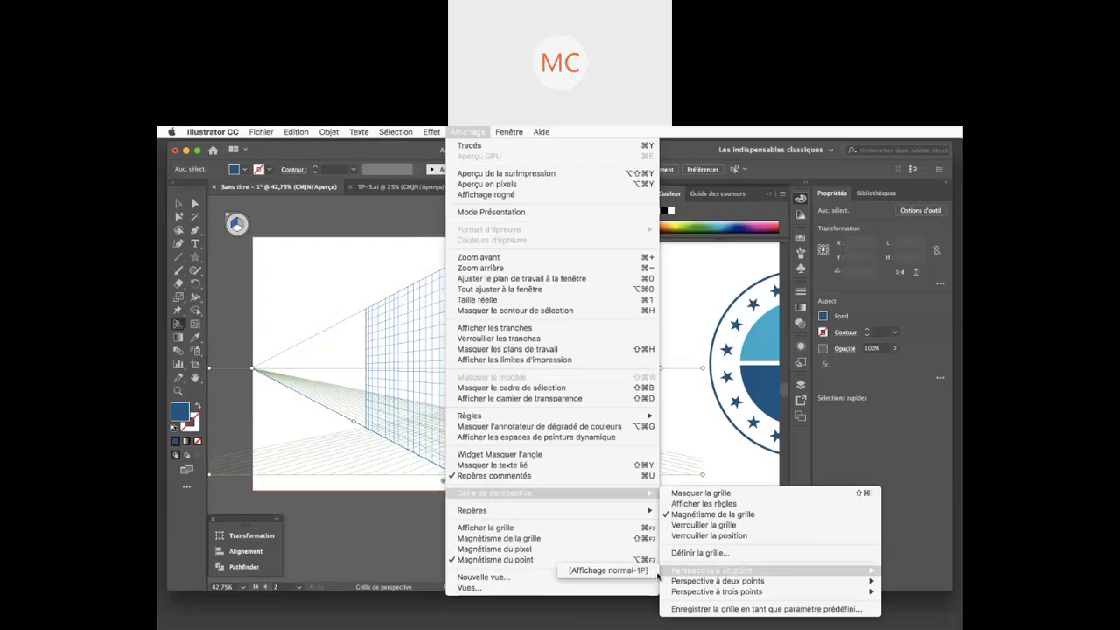
click(647, 573)
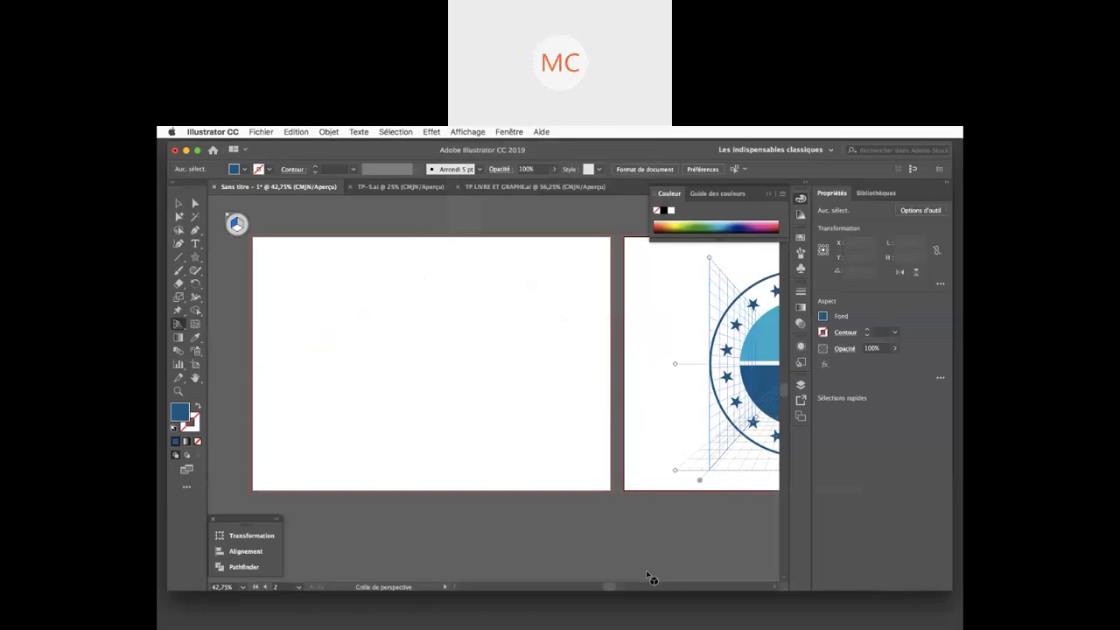
scroll(614, 533, right, 5)
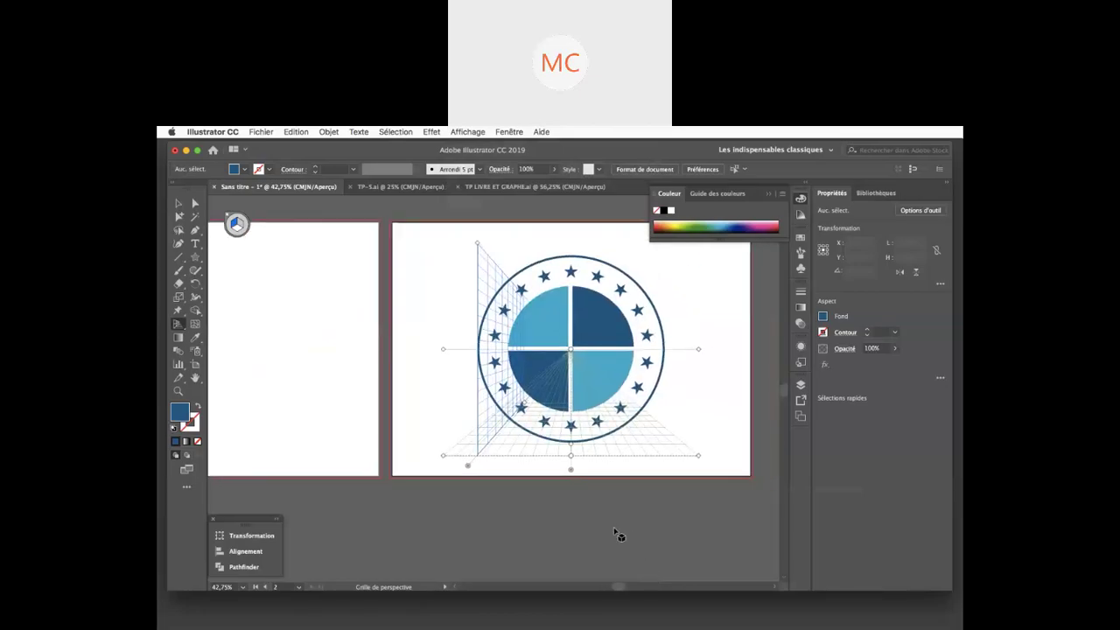
drag(443, 461, 211, 451)
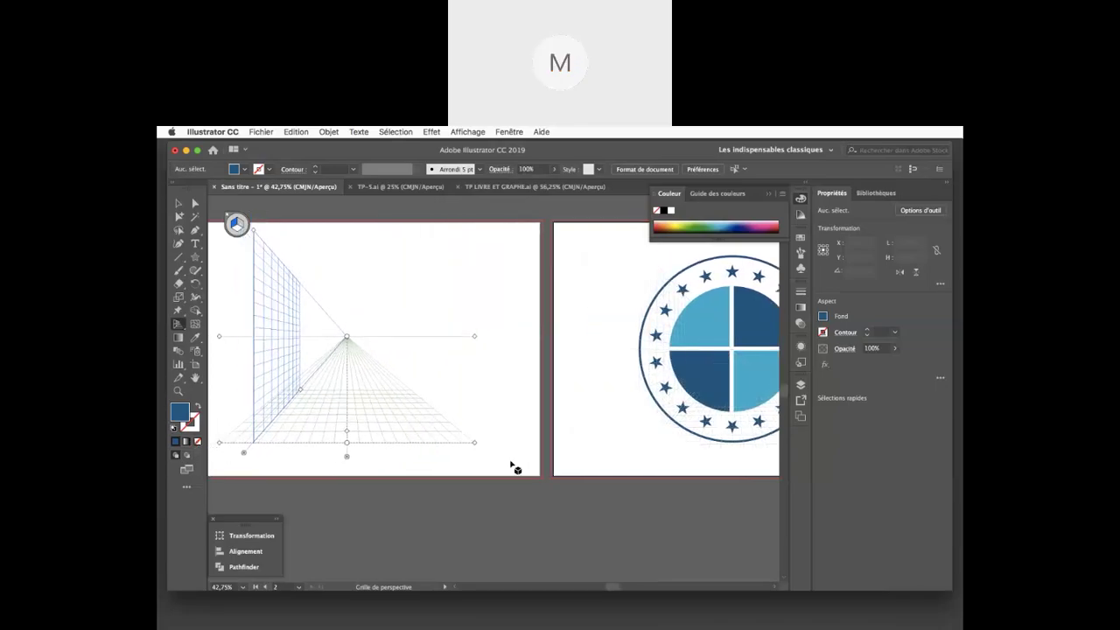
Delete the whole finished emblem from the second artboard and return to the first artboard.
key(v)
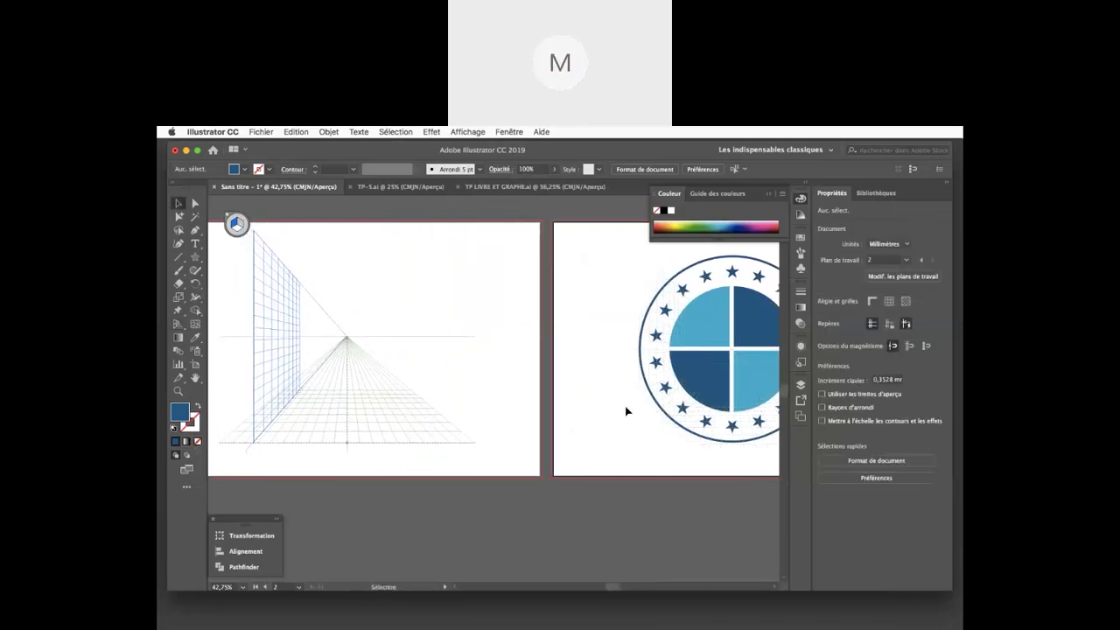
scroll(612, 385, right, 2)
drag(569, 263, 775, 451)
key(Delete)
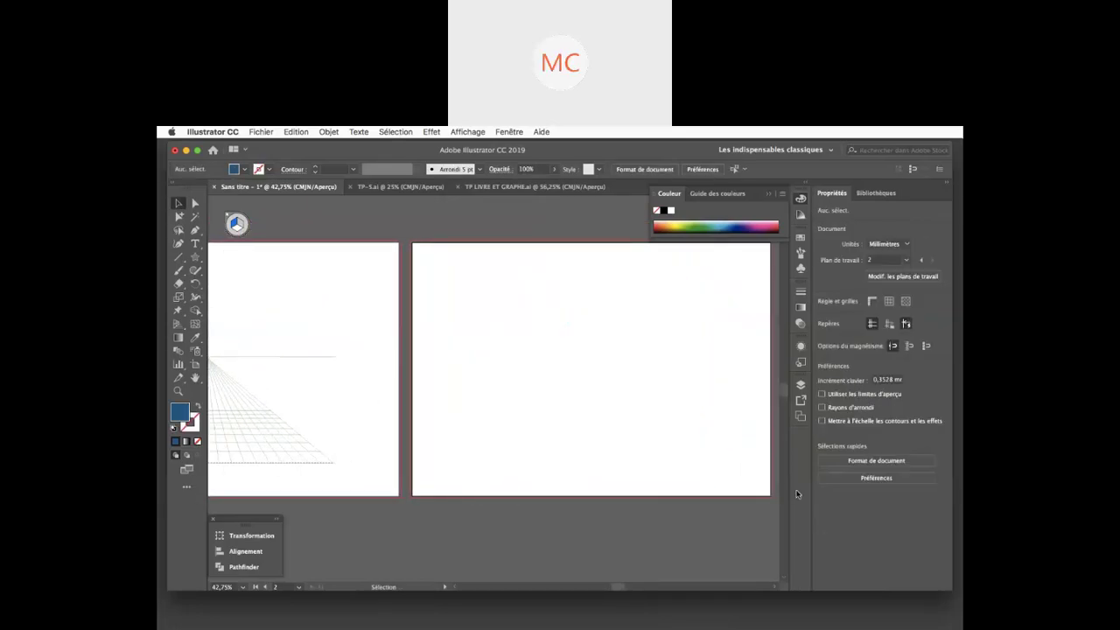
scroll(542, 480, left, 5)
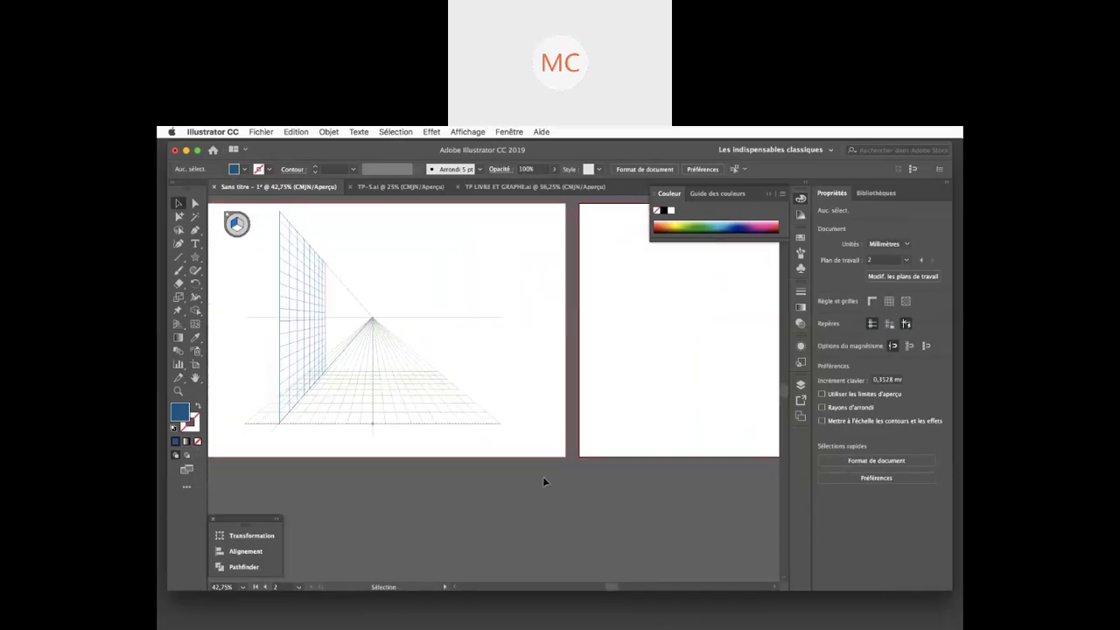
scroll(543, 479, down, 2)
scroll(543, 479, left, 2)
scroll(542, 480, up, 1)
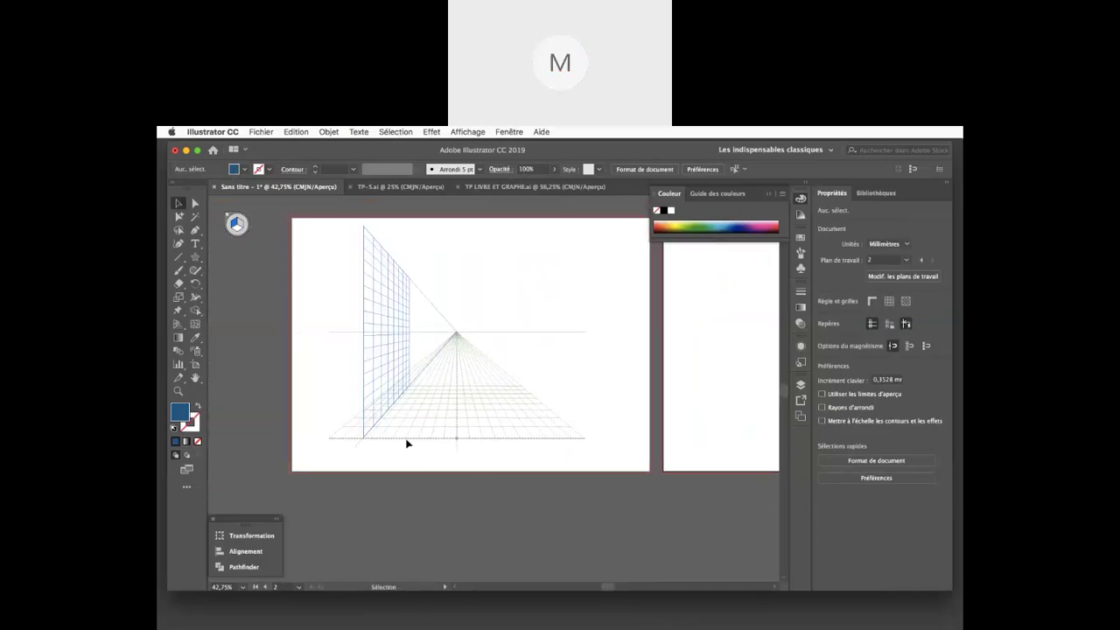
Activate the Perspective Grid tool and replace the one-point grid with a two-point perspective grid on the second artboard.
click(176, 326)
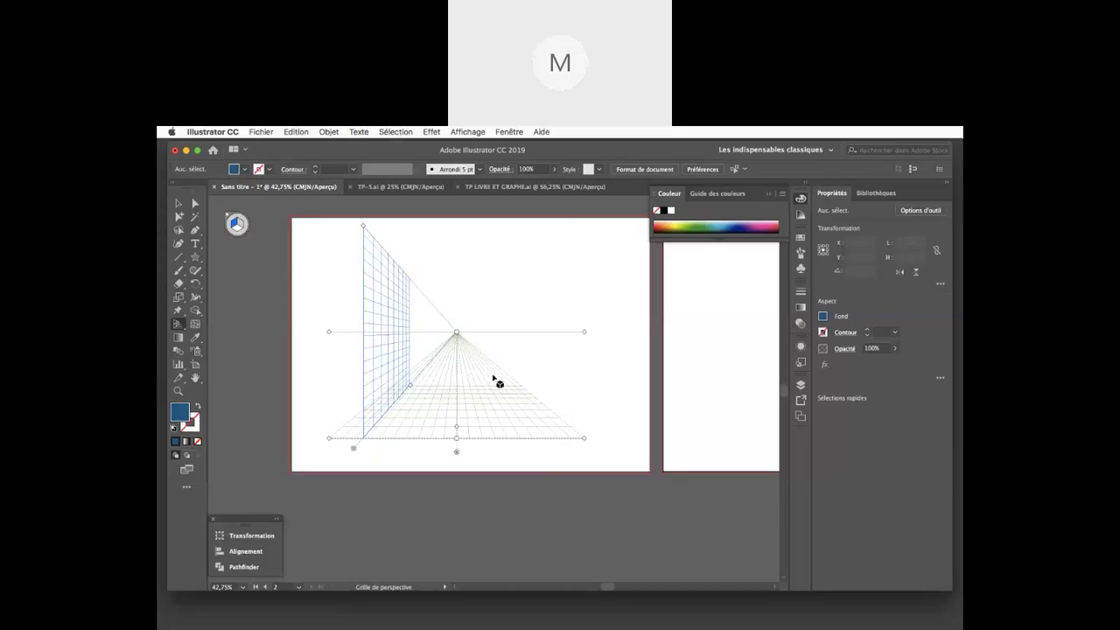
click(467, 133)
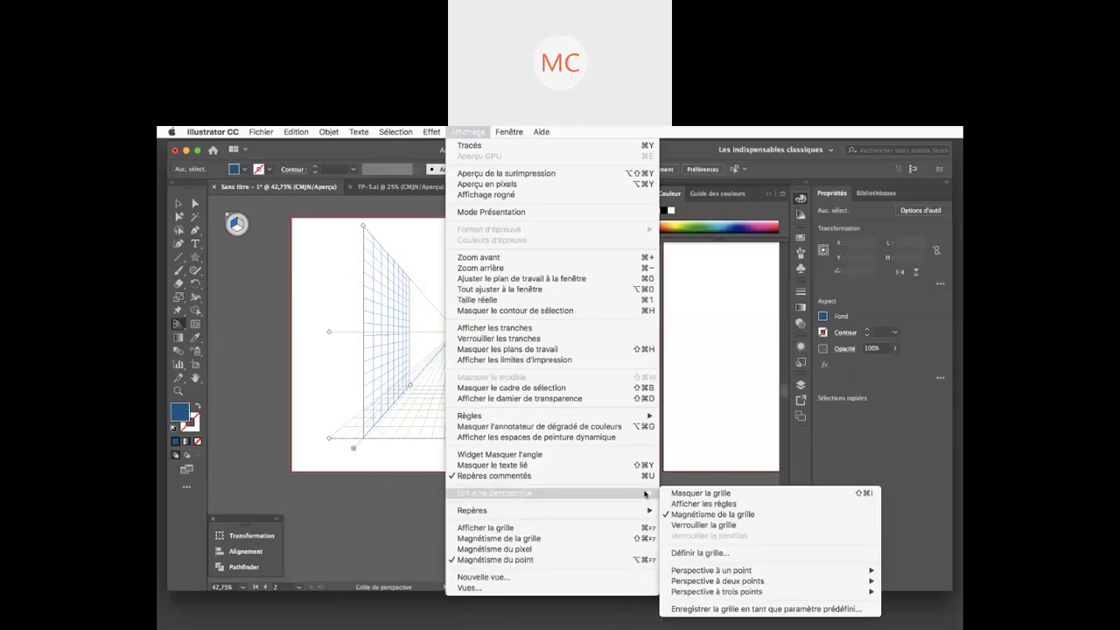
click(638, 582)
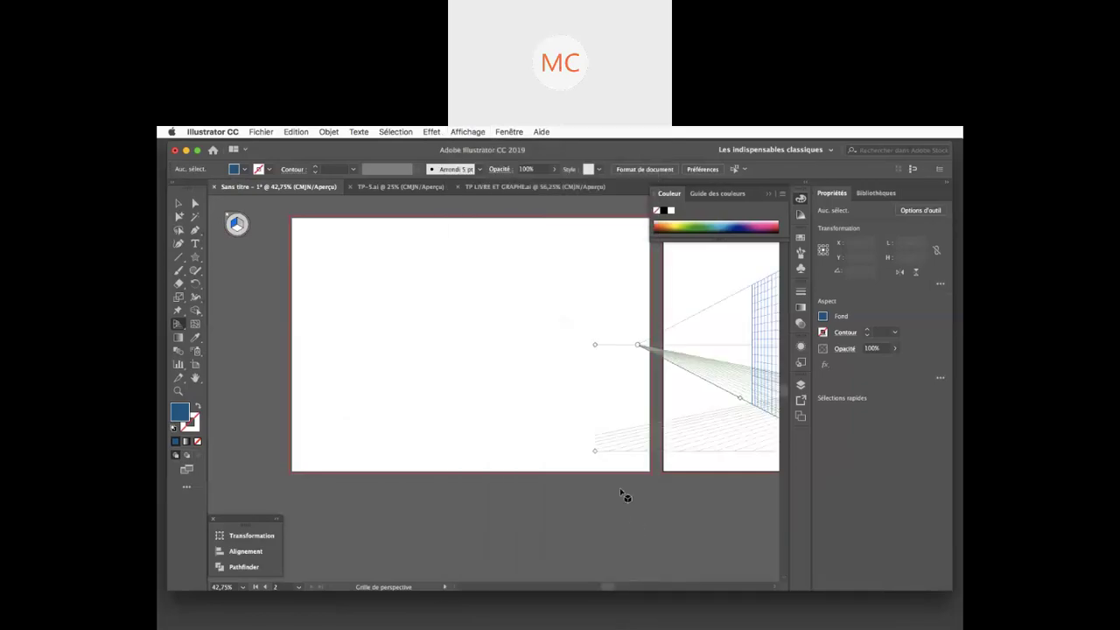
scroll(600, 454, right, 10)
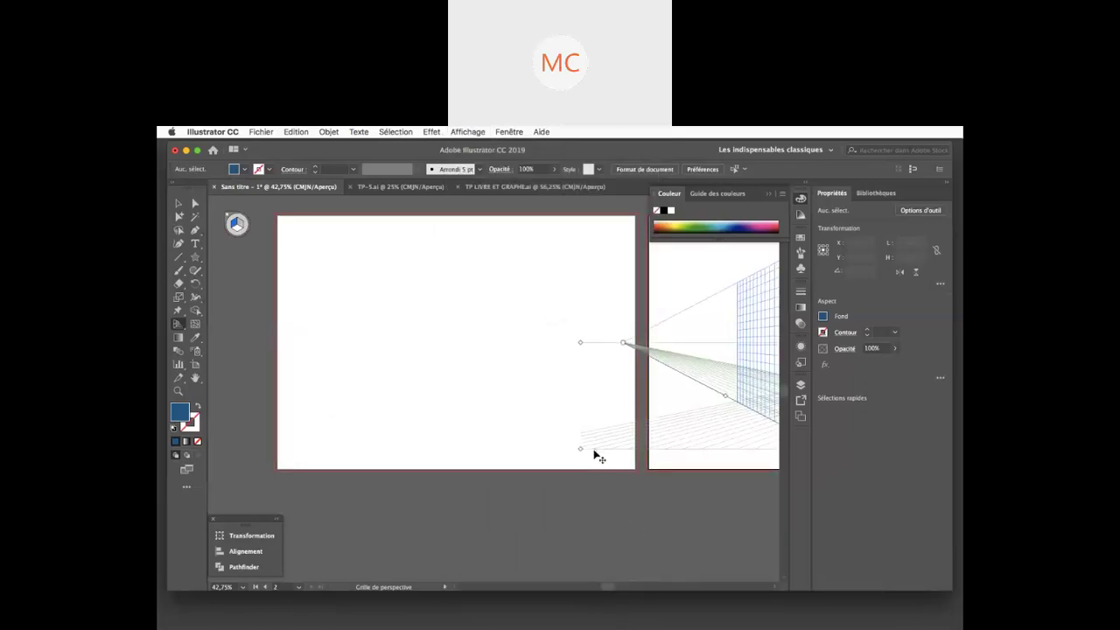
scroll(594, 454, right, 4)
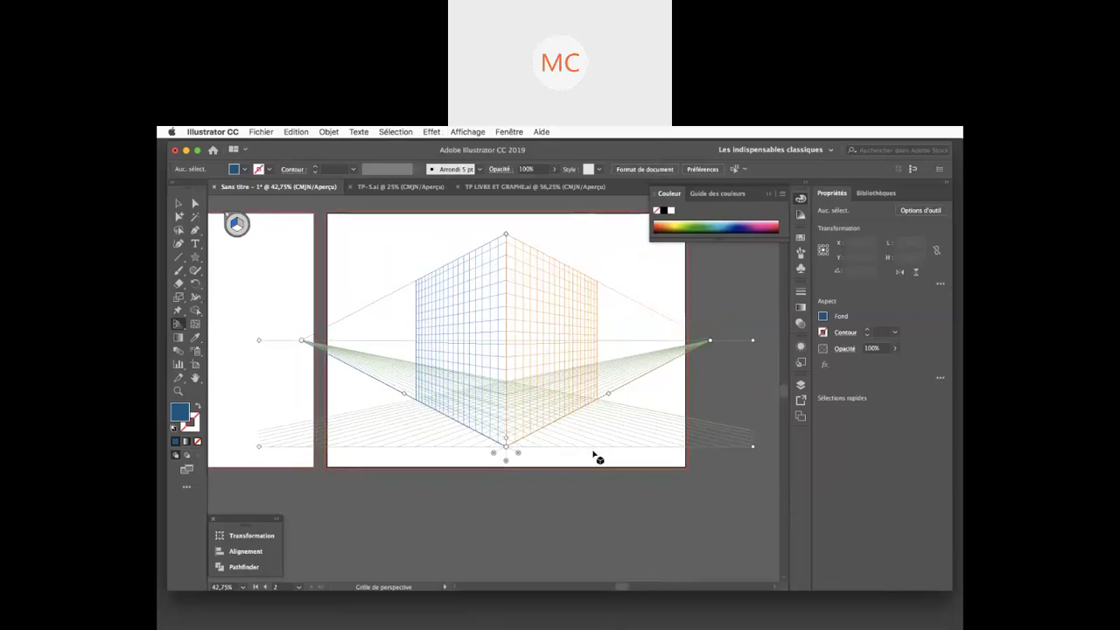
Apply the three-point normal view preset and move the grid up so its cube fits within the second artboard.
click(461, 132)
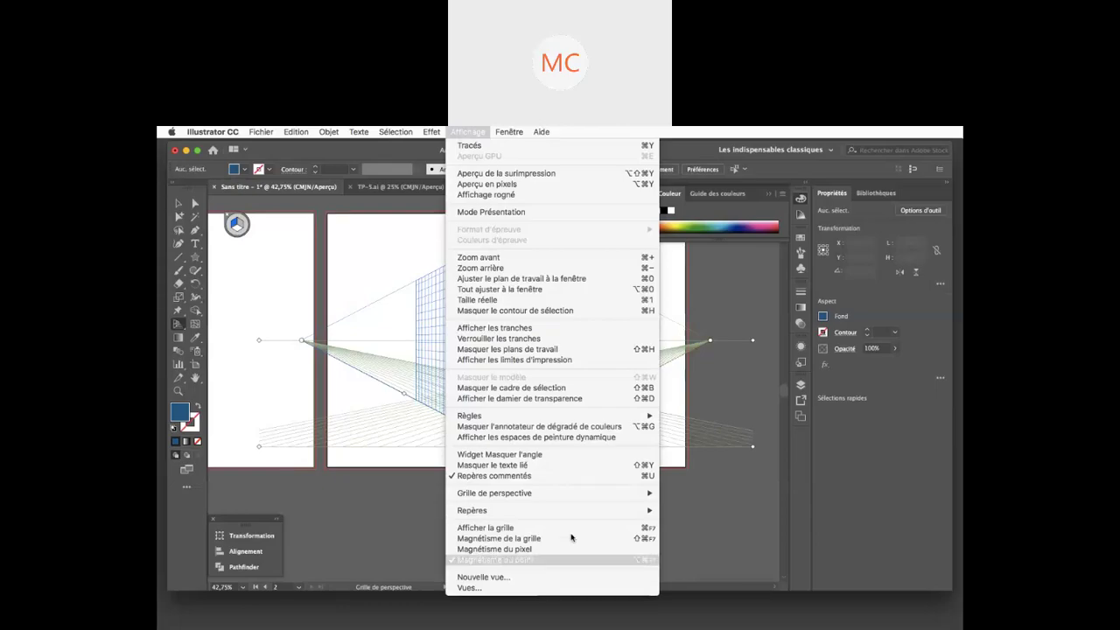
mouse_move(577, 494)
mouse_move(732, 599)
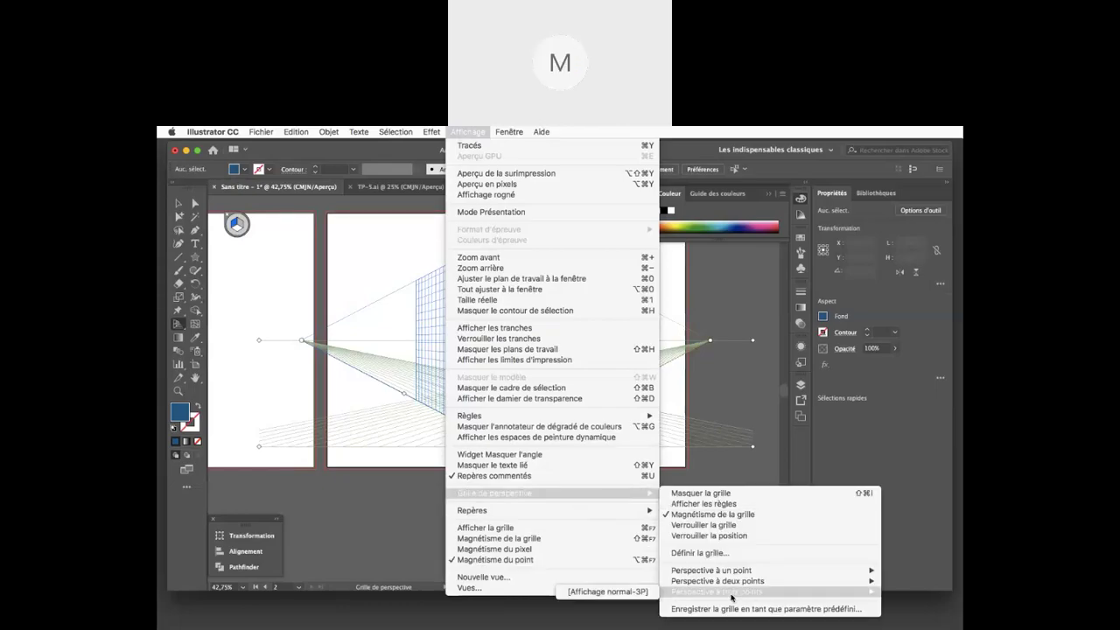
click(616, 592)
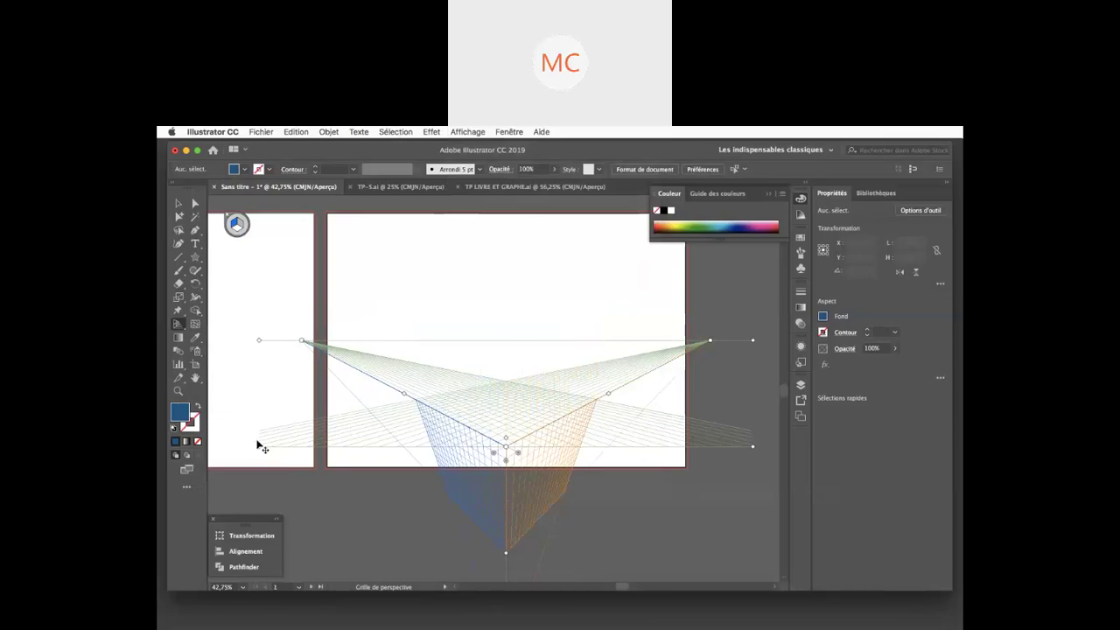
drag(263, 450, 245, 366)
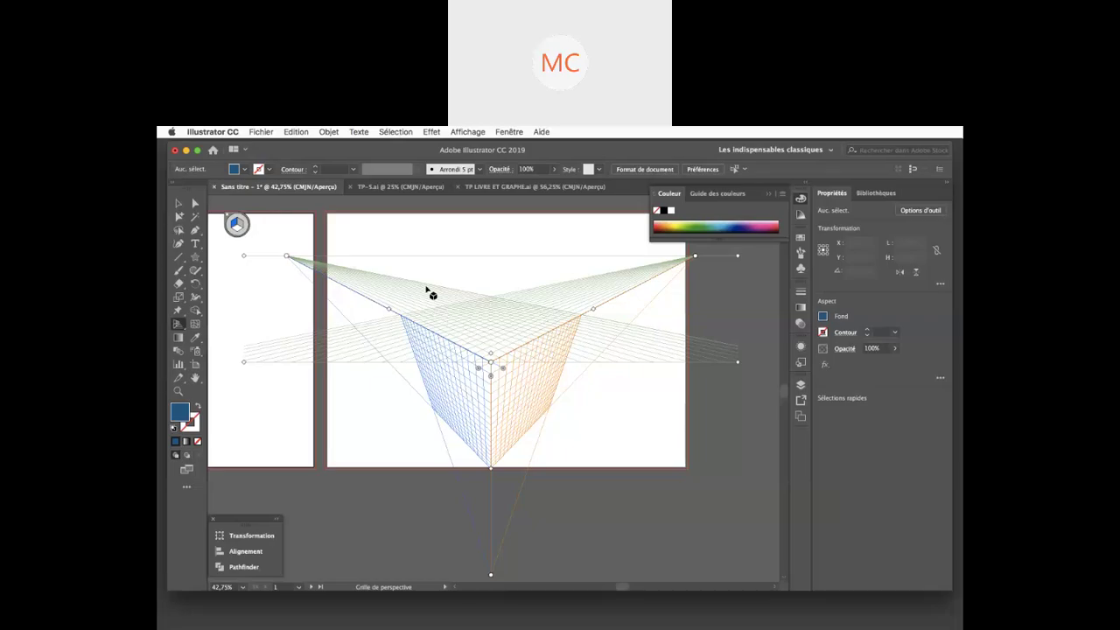
Switch the three-point grid back to a two-point perspective grid, placed on the first artboard.
click(466, 132)
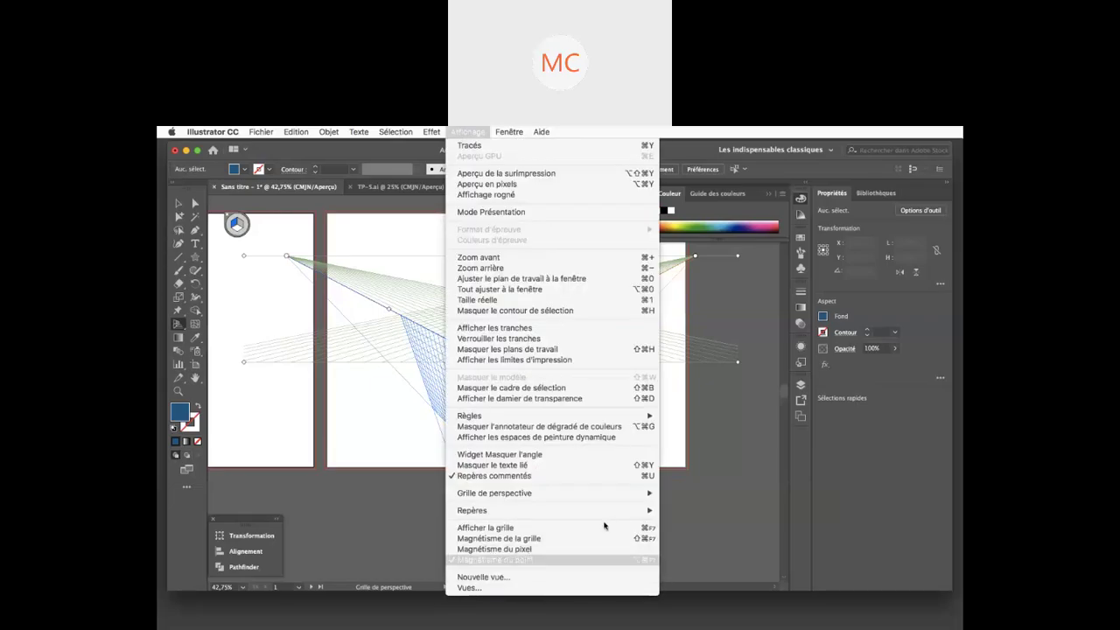
mouse_move(637, 492)
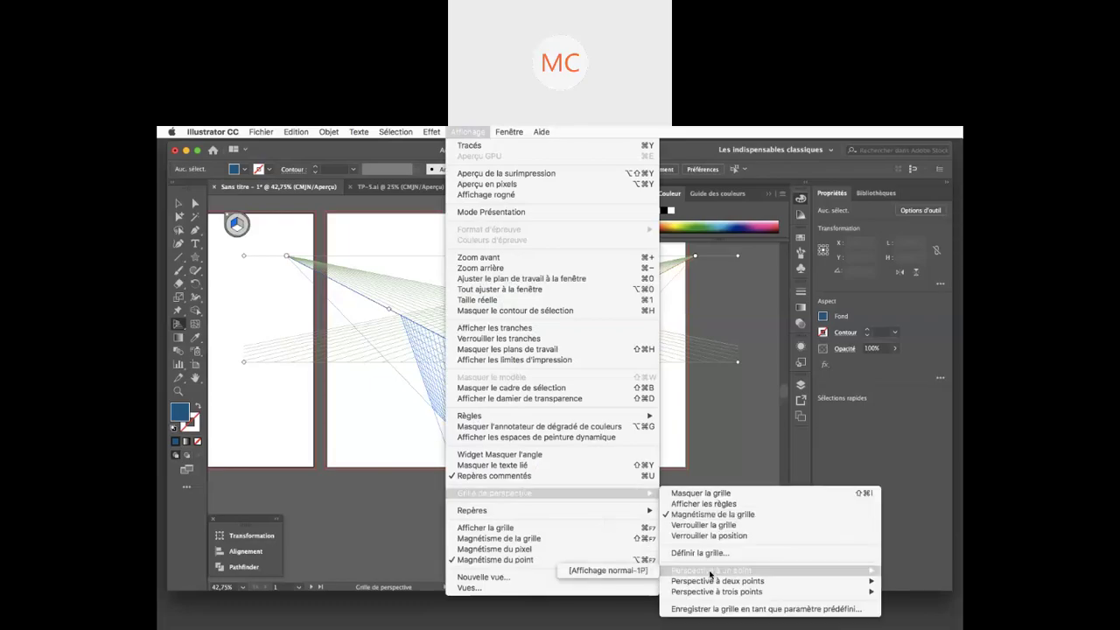
click(645, 583)
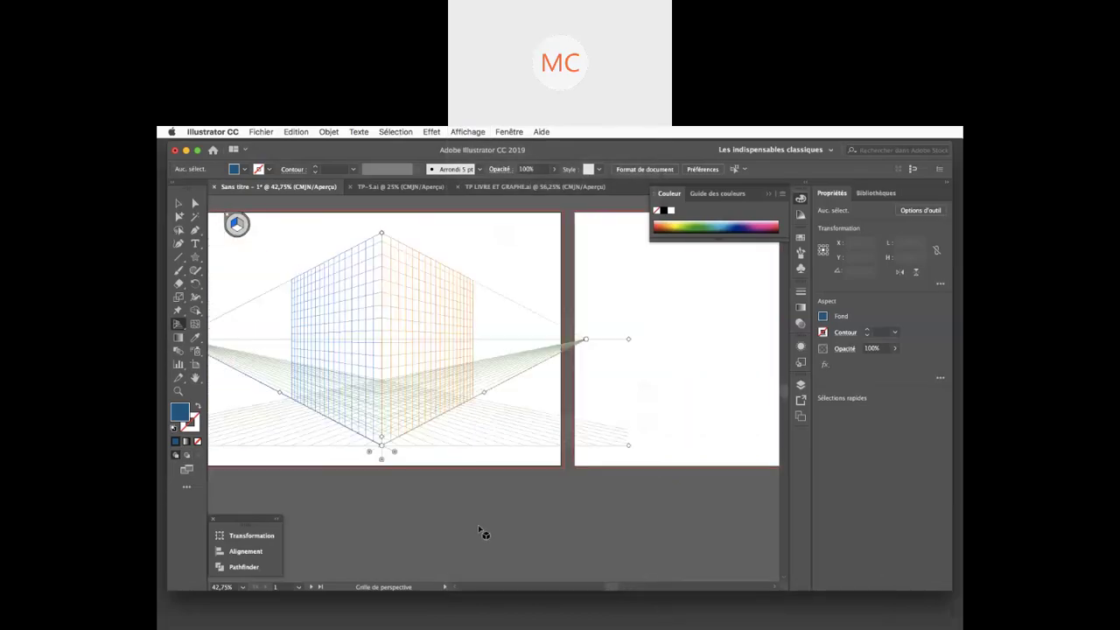
Shrink the two-point grid on the first artboard by lowering its height, narrowing the left plane and reducing the right plane to a thin strip.
scroll(484, 532, left, 2)
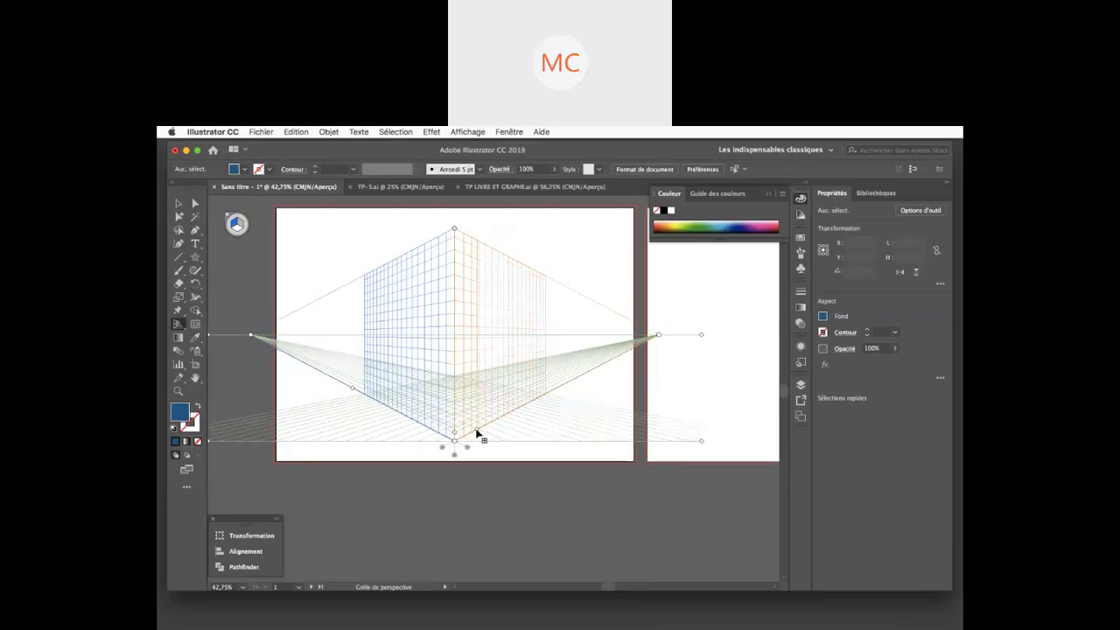
mouse_move(353, 391)
mouse_down()
mouse_move(445, 443)
mouse_move(390, 400)
mouse_move(370, 399)
mouse_up()
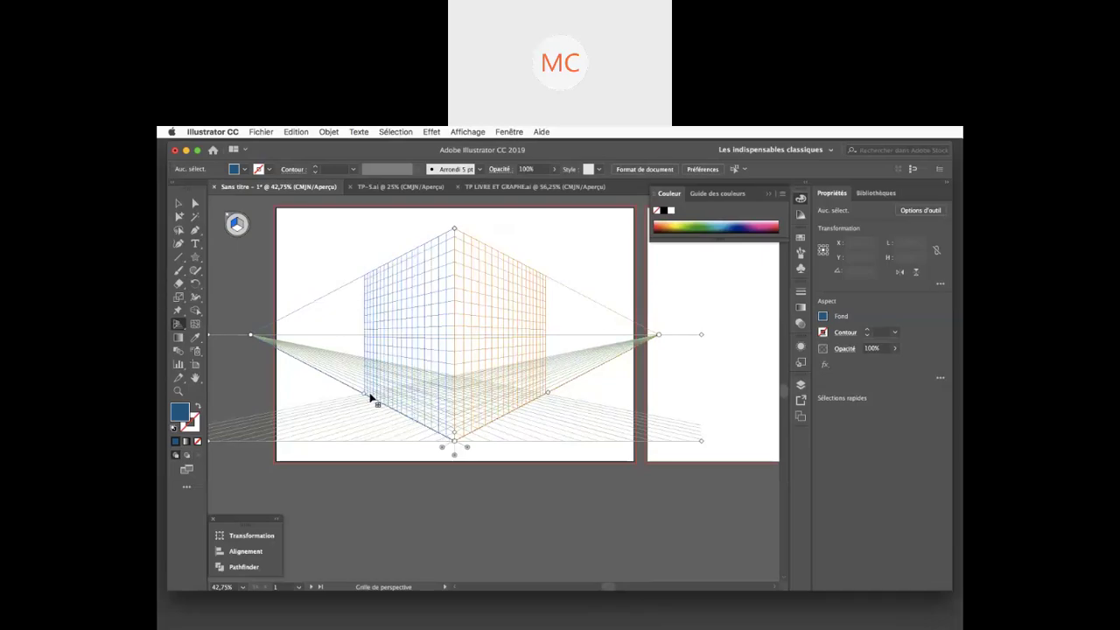
drag(454, 231, 454, 275)
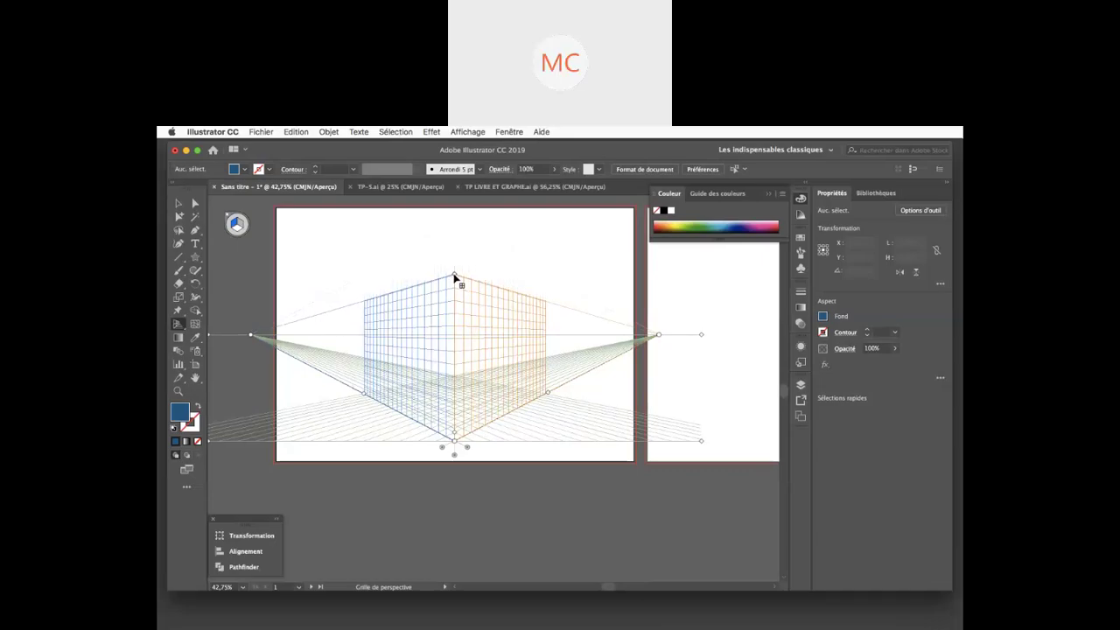
drag(540, 399, 469, 432)
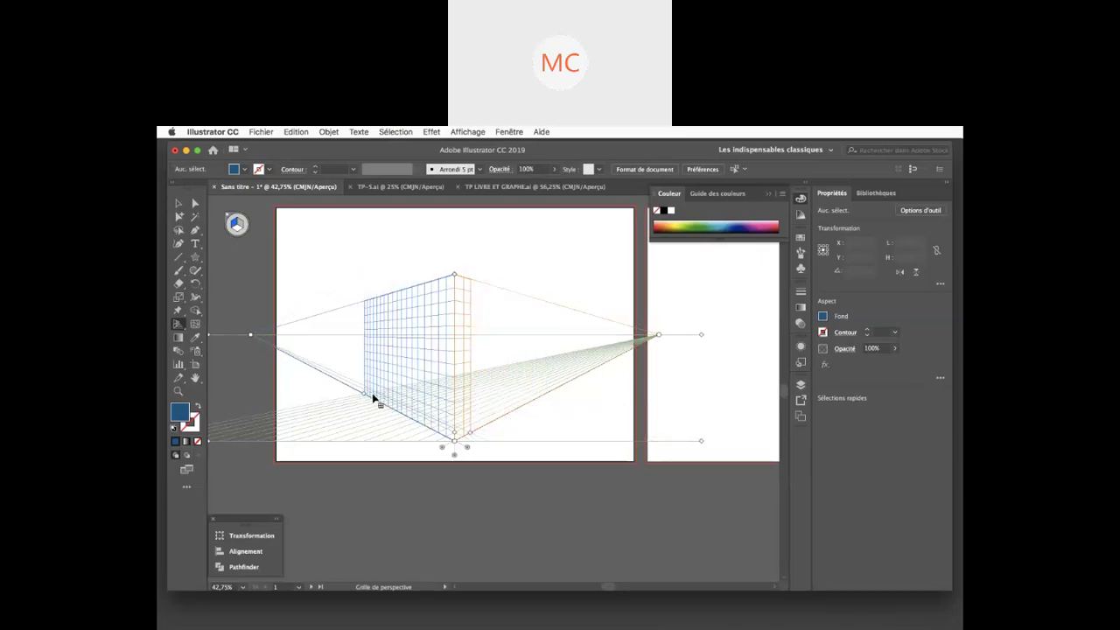
drag(374, 398, 404, 415)
drag(454, 278, 454, 299)
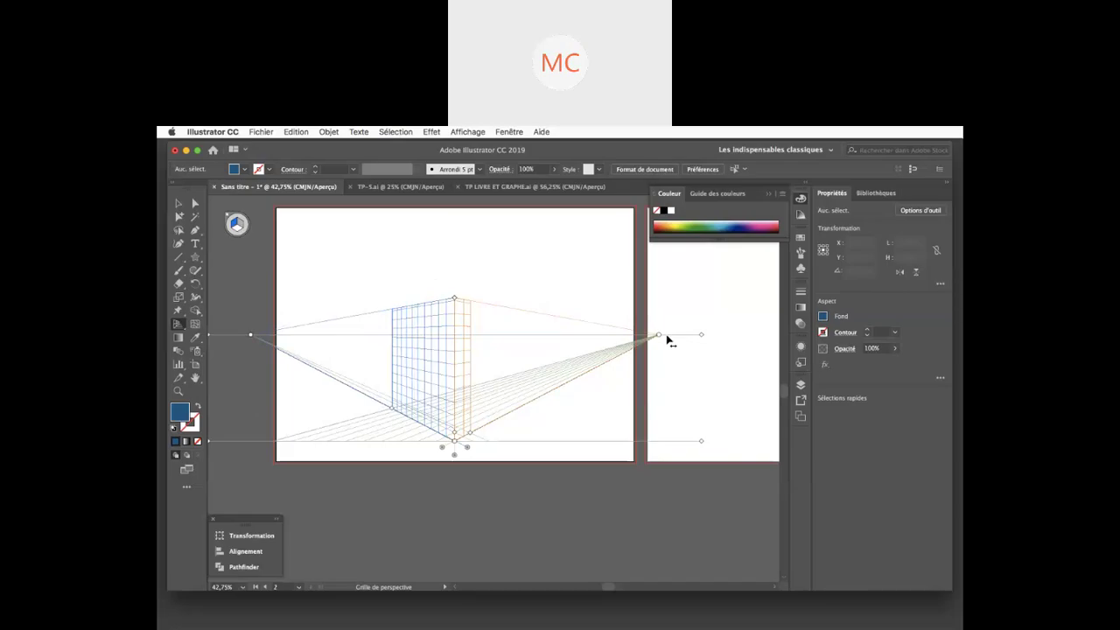
Lower the perspective grid's horizon line to slightly above the ground line and narrow the left plane further.
drag(667, 335, 737, 357)
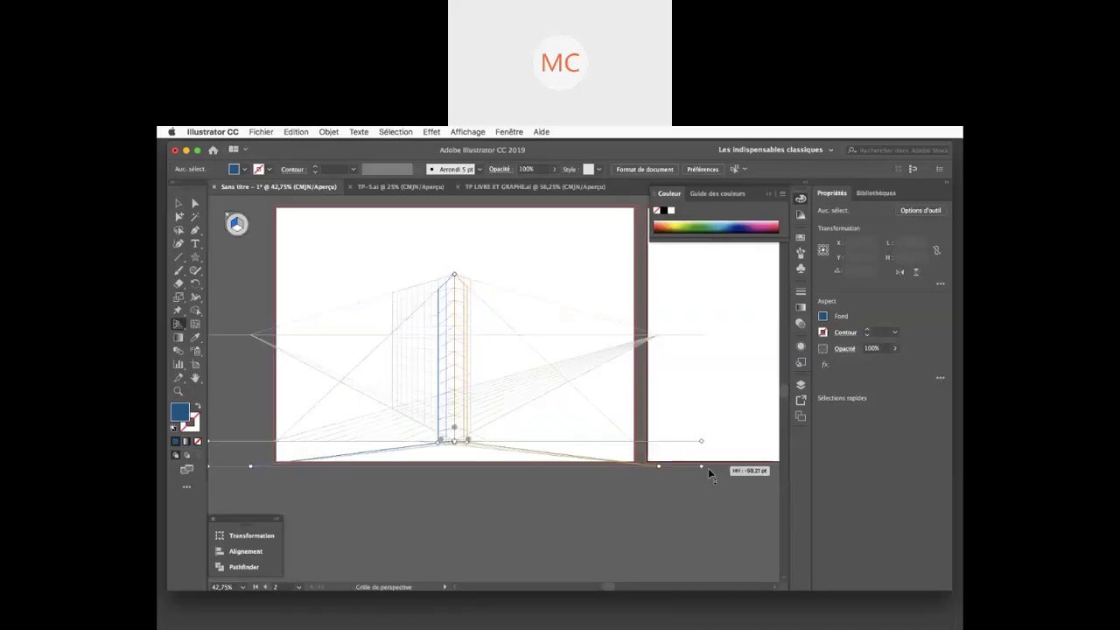
key(shift+p)
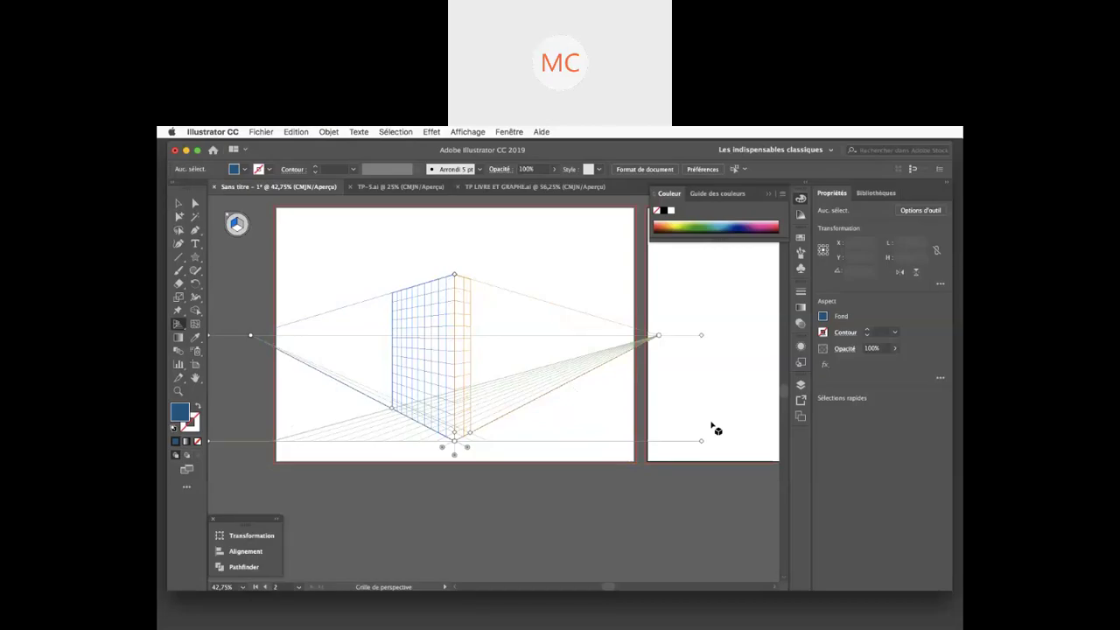
scroll(507, 367, left, 3)
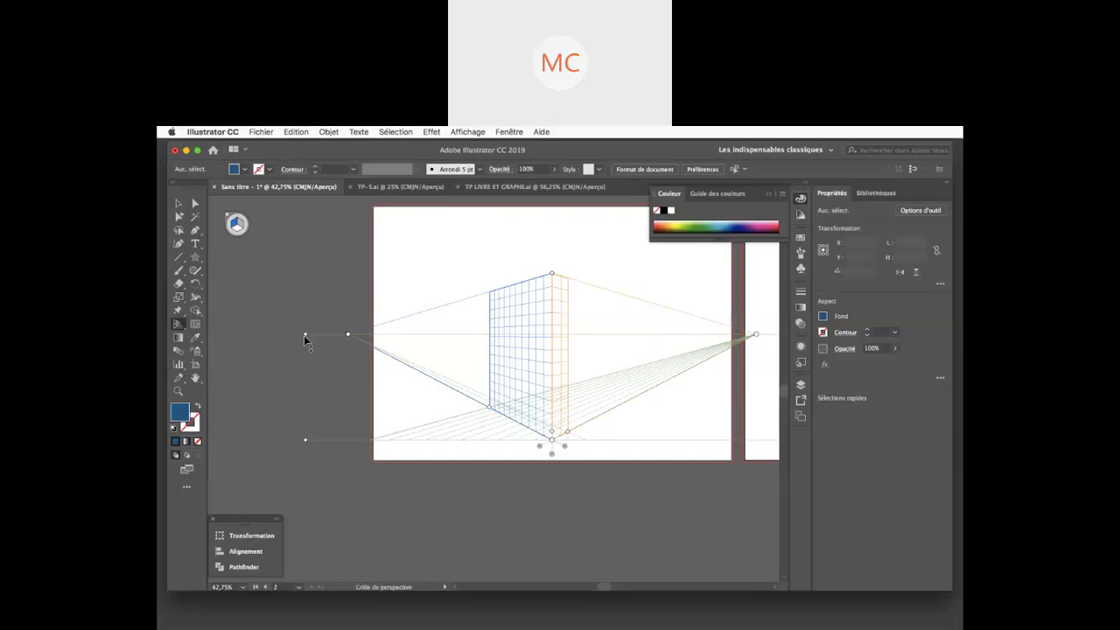
drag(303, 335, 296, 398)
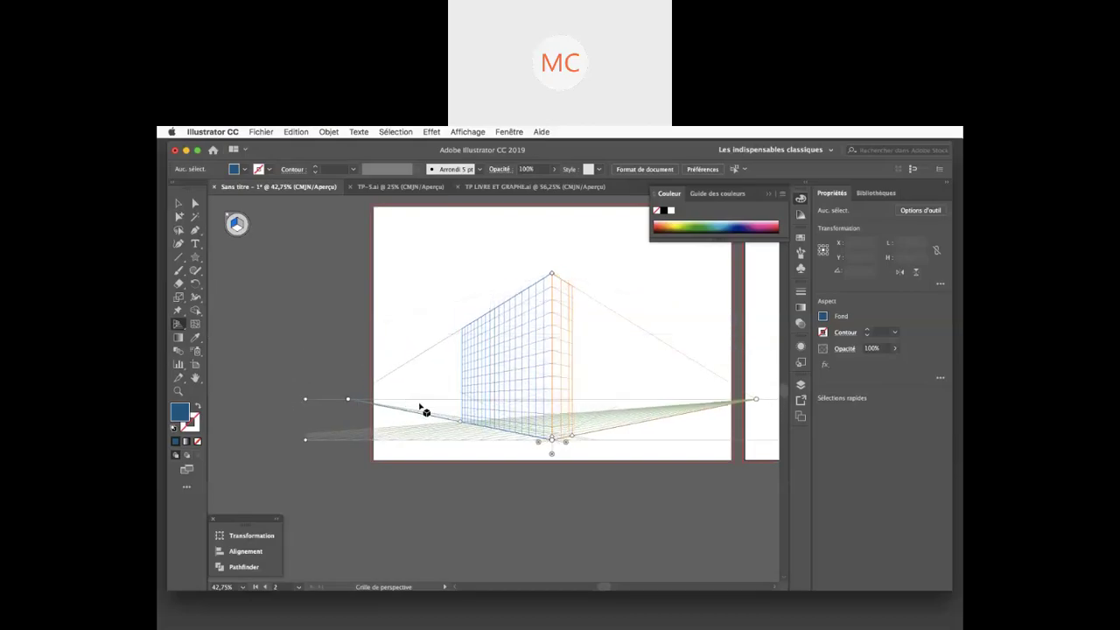
drag(461, 423, 483, 429)
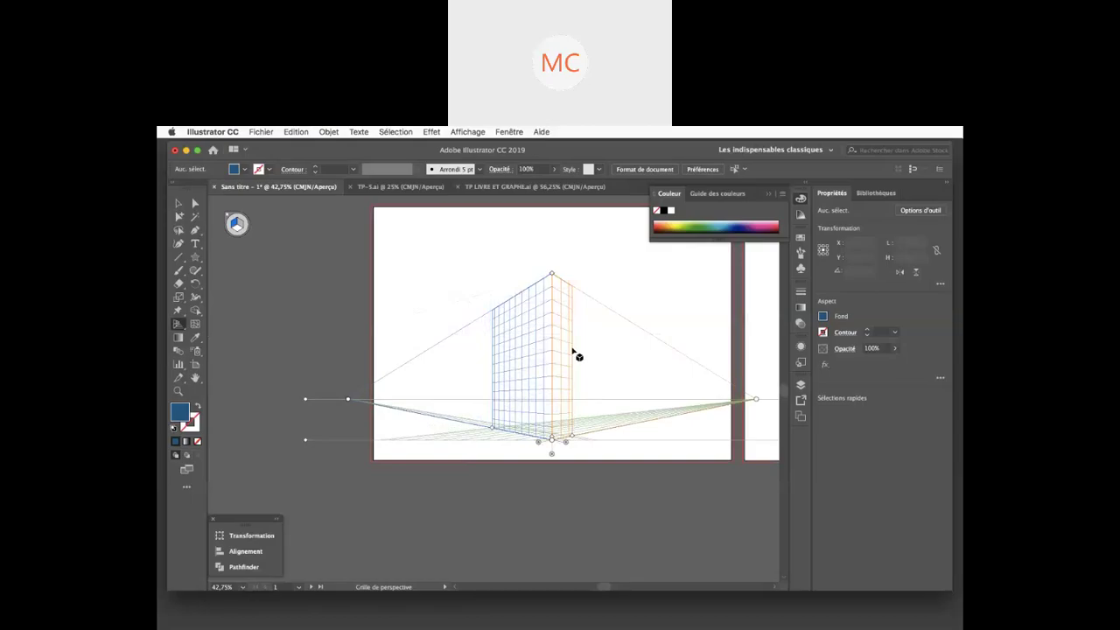
click(192, 618)
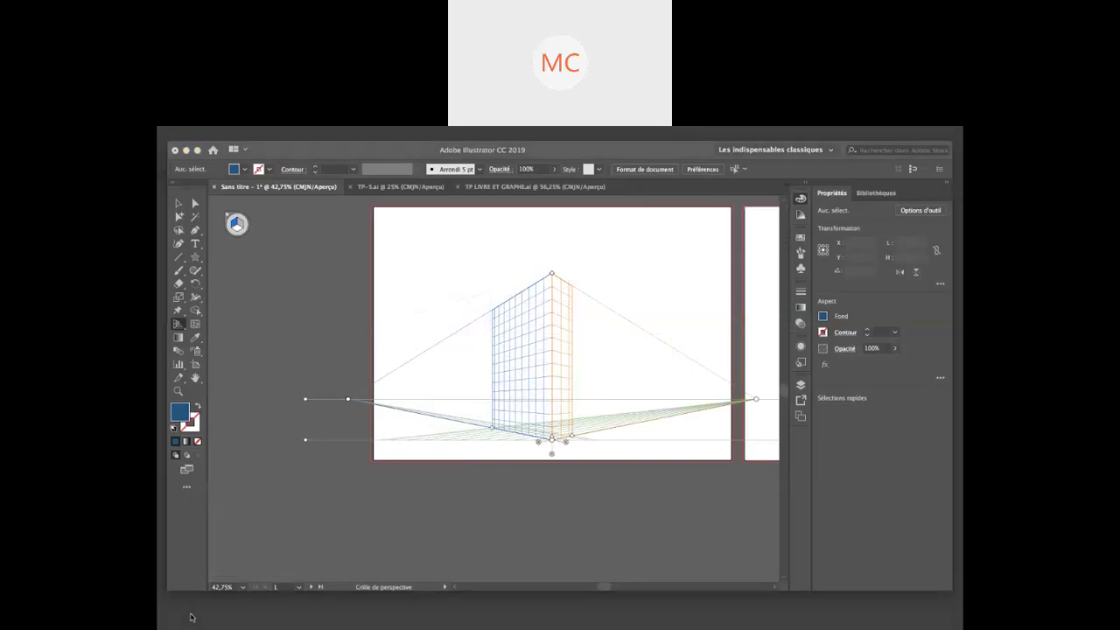